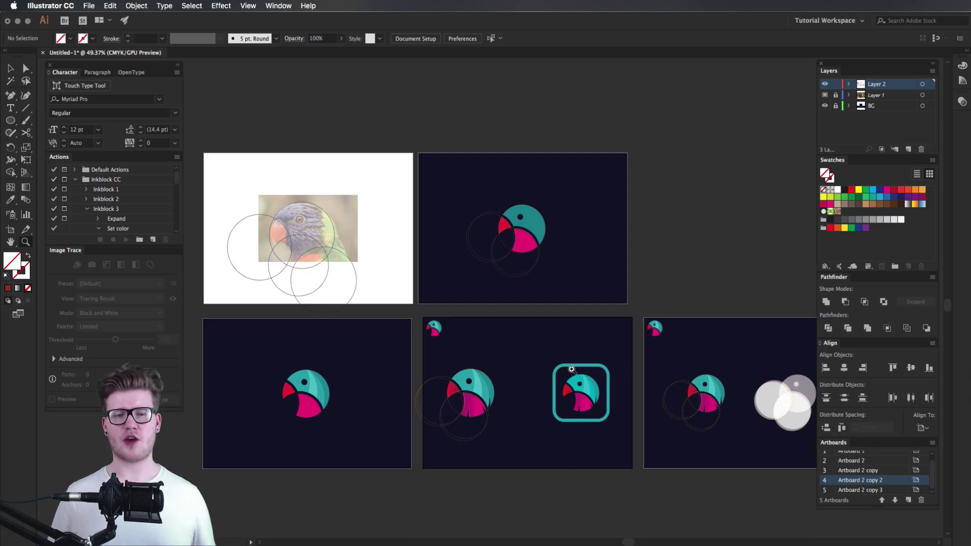
Zoom in on the finished logo in the rounded square and briefly select it
drag(561, 394, 607, 393)
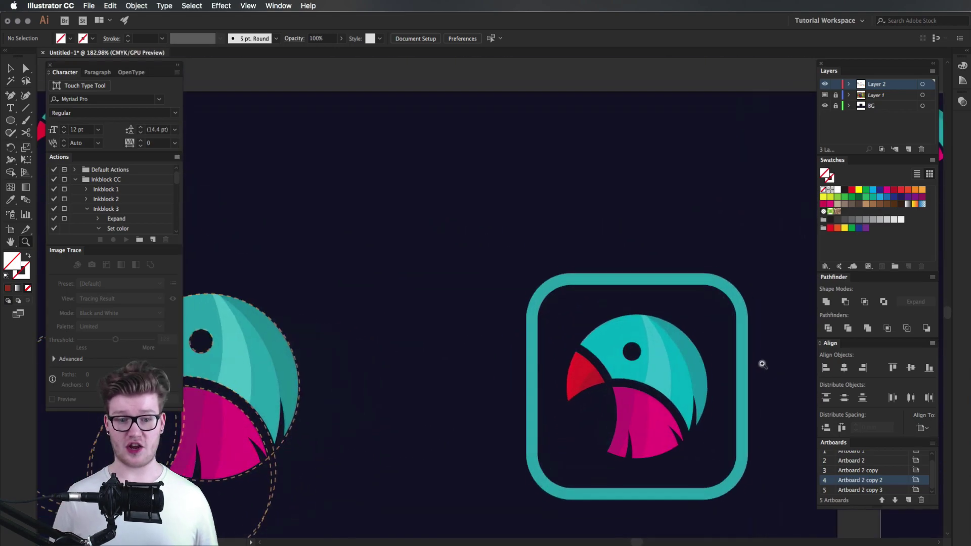
scroll(593, 267, up, 3)
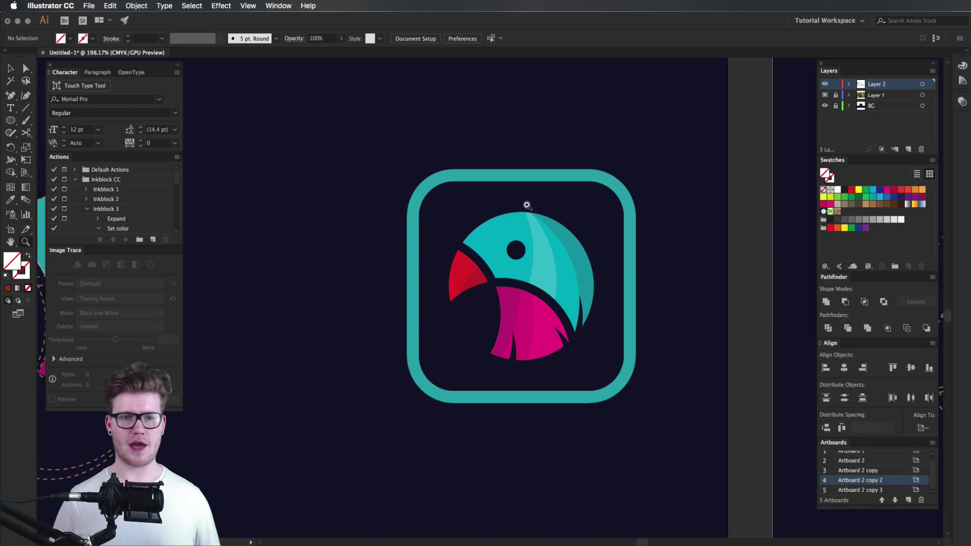
key(v)
click(568, 243)
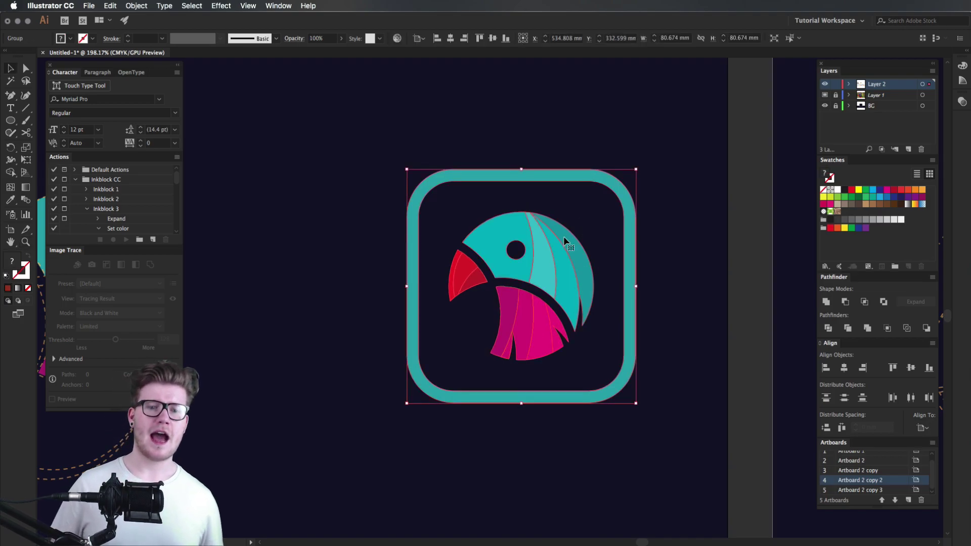
click(662, 215)
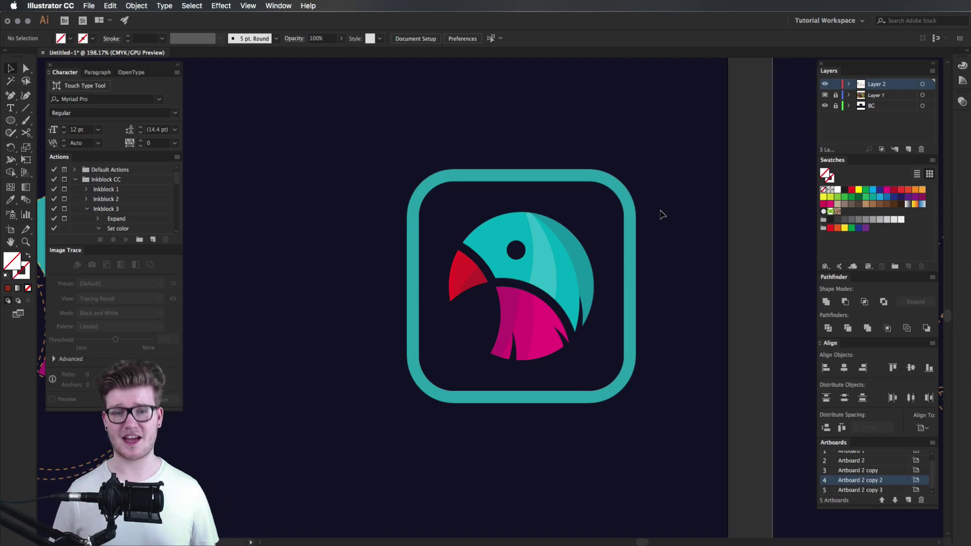
scroll(661, 214, down, 5)
scroll(471, 281, up, 5)
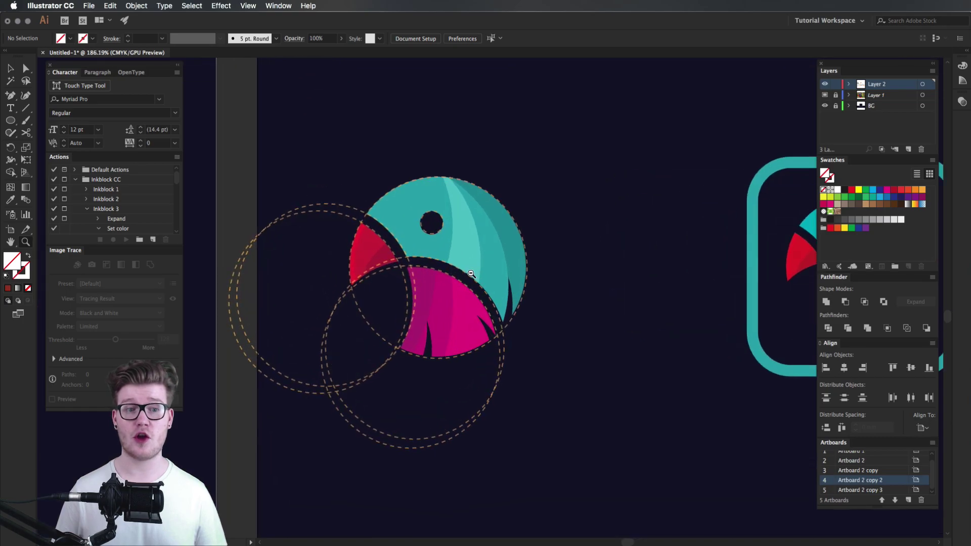
scroll(471, 273, left, 3)
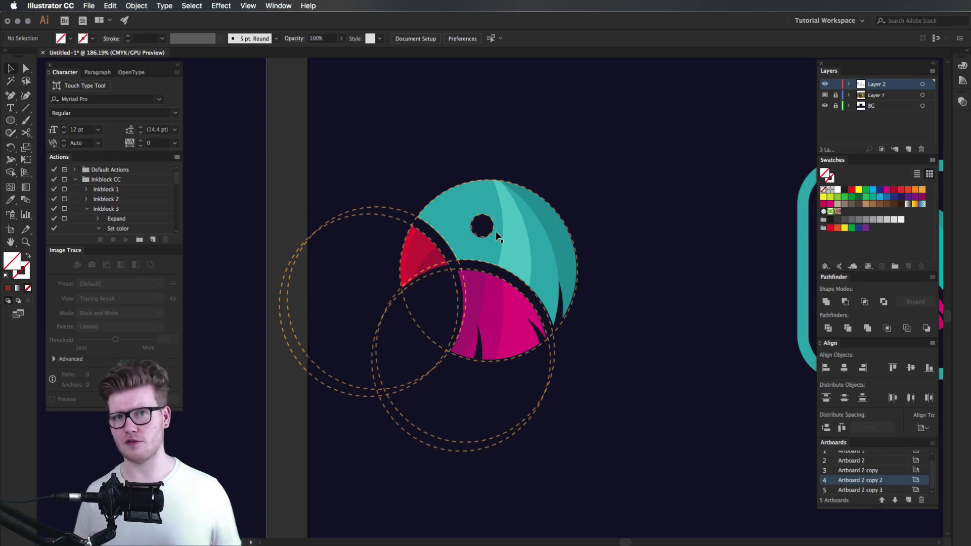
scroll(496, 231, down, 3)
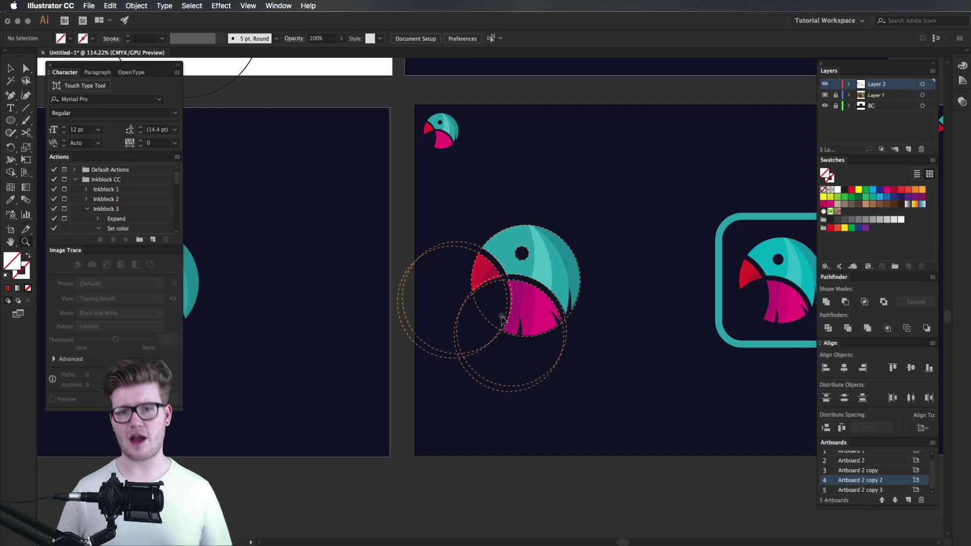
Create a new blank document and paste the parrot photo onto its artboard
key(super+n)
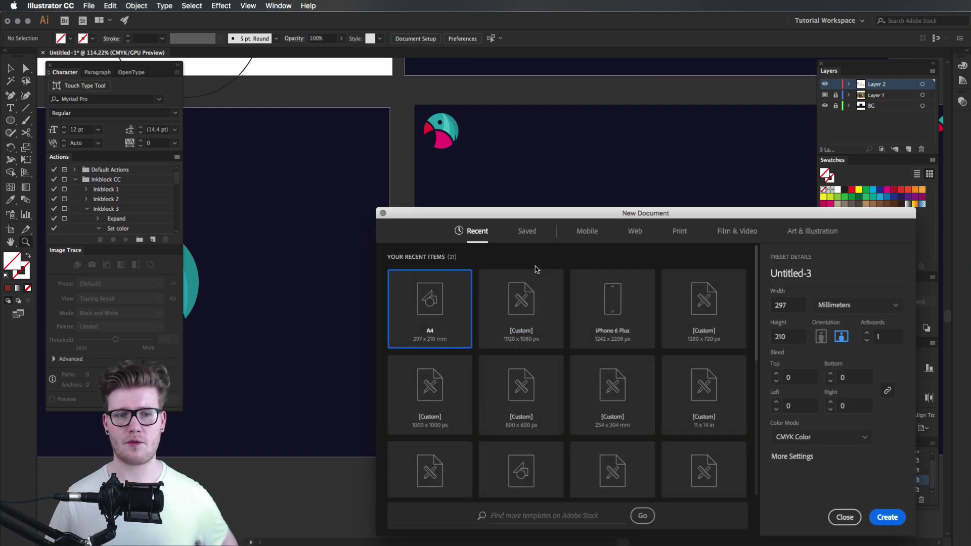
click(889, 517)
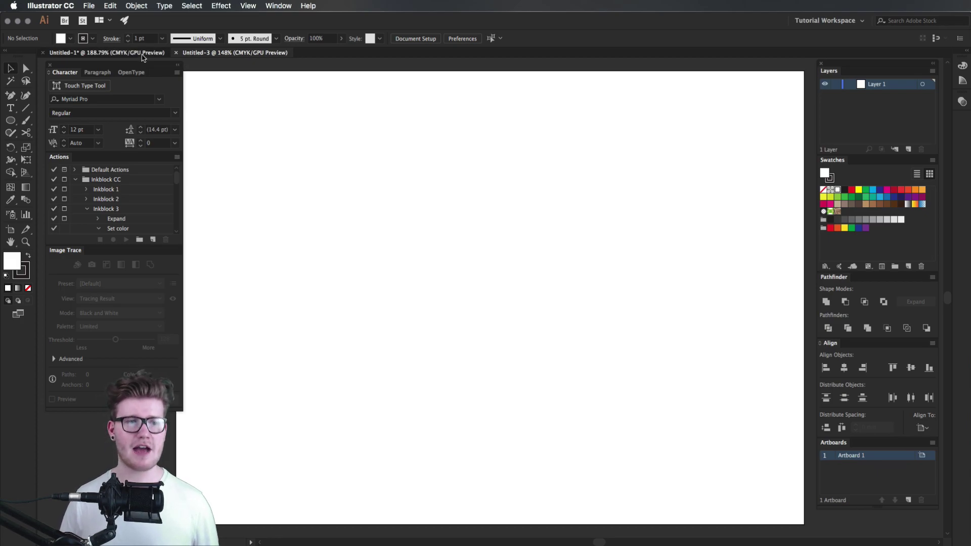
click(106, 53)
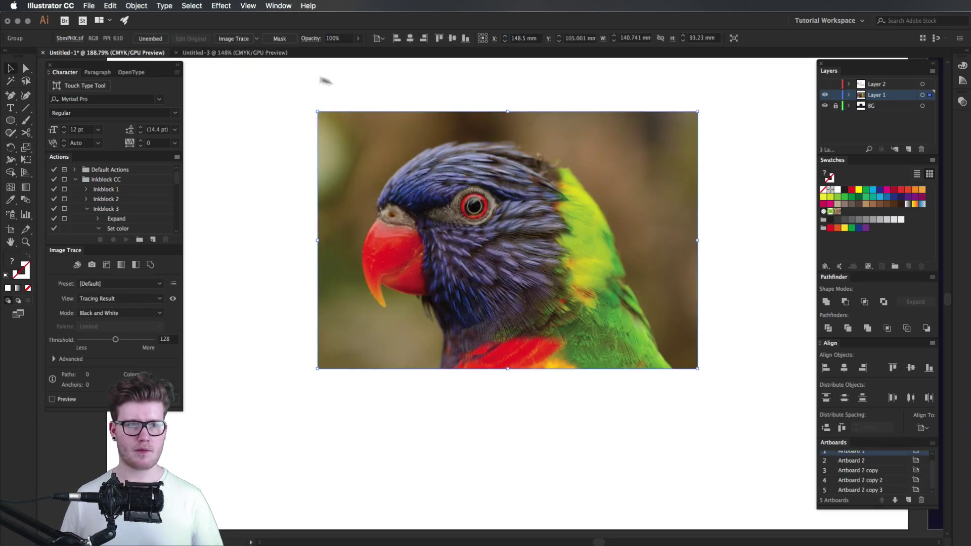
click(236, 52)
key(super+v)
scroll(486, 273, down, 3)
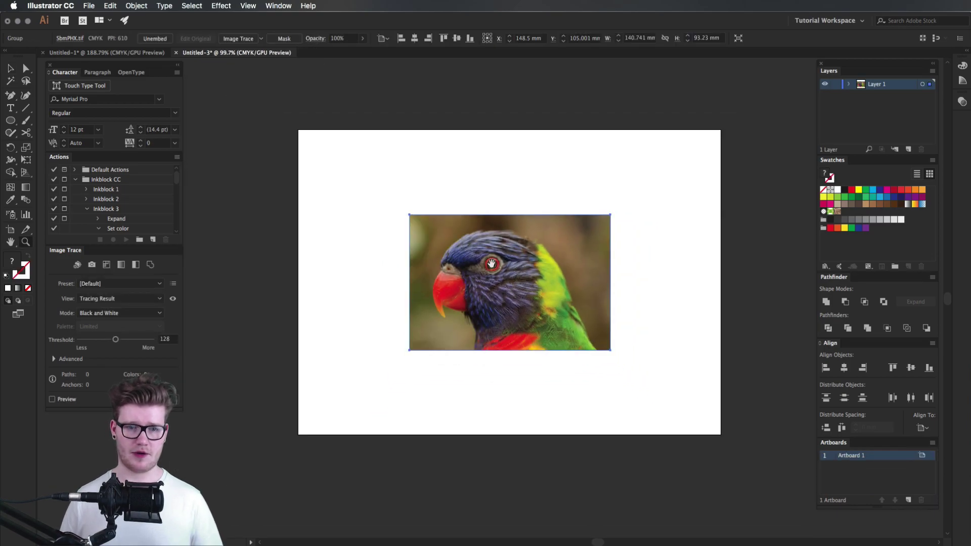
click(611, 247)
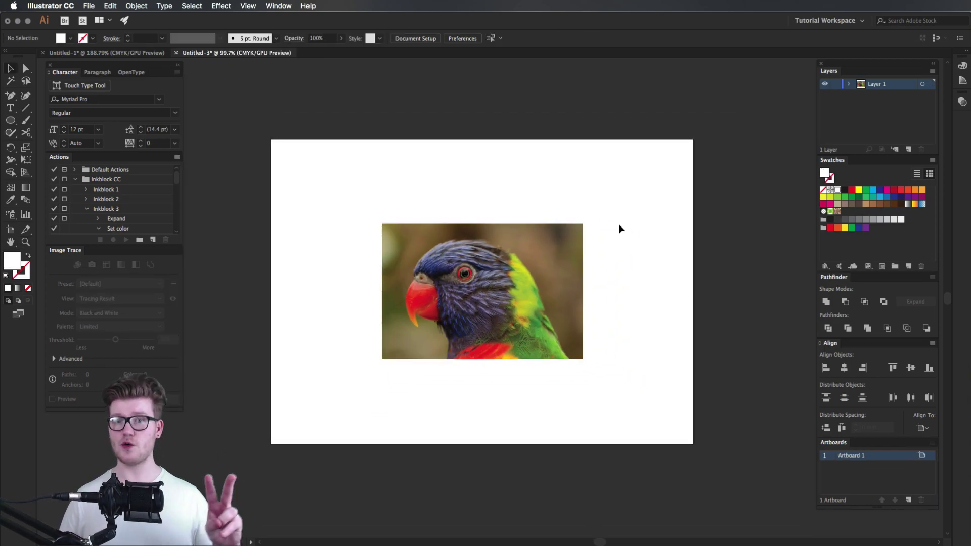
Make the photo's layer a dimmed template layer named Template
click(495, 314)
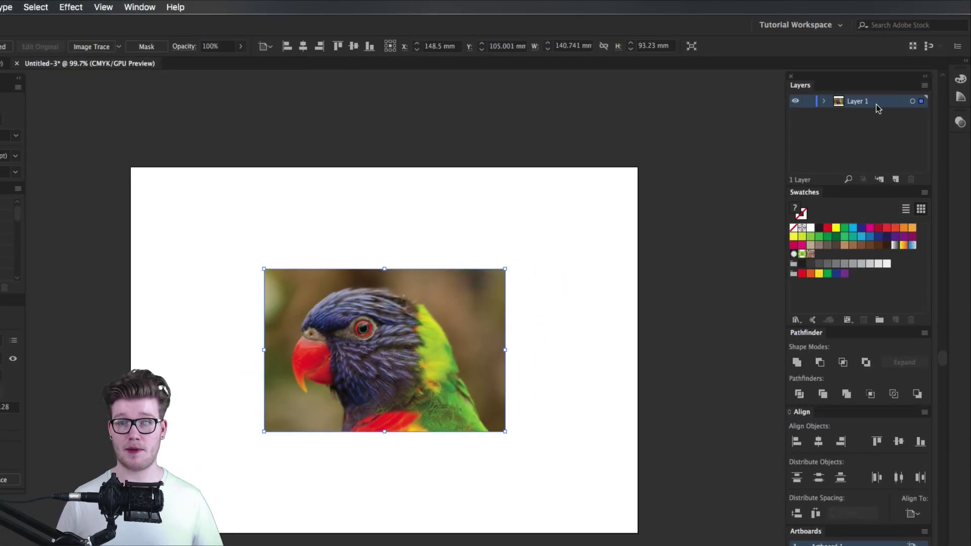
double_click(877, 104)
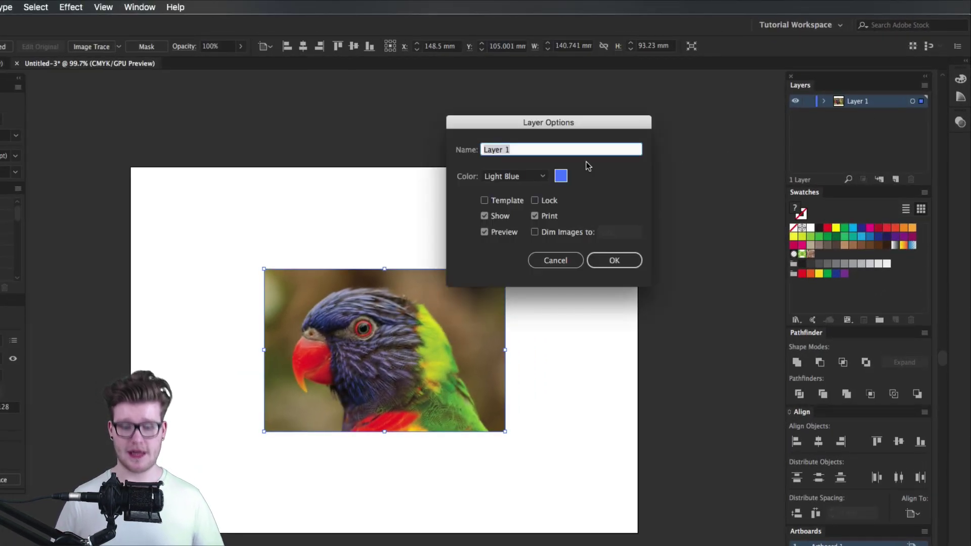
text(Template)
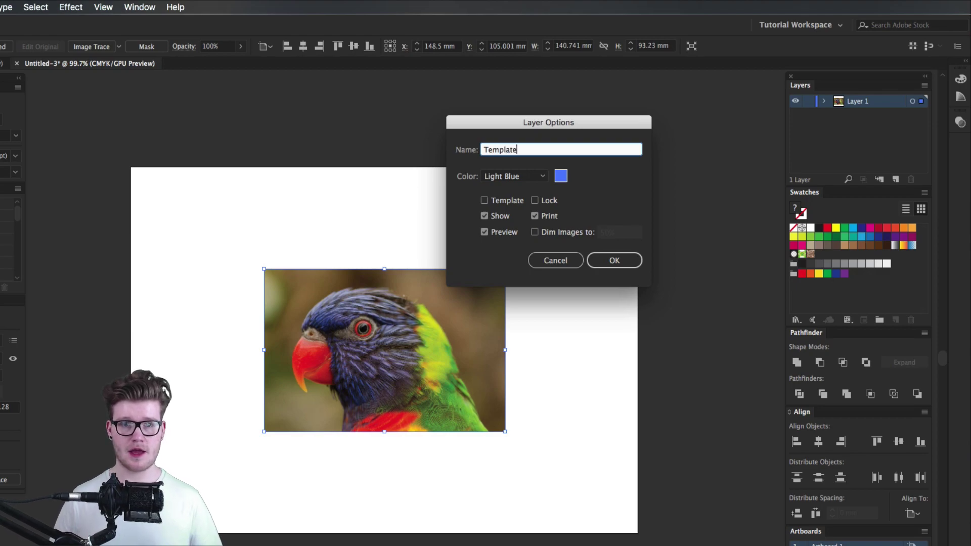
click(511, 199)
text(30)
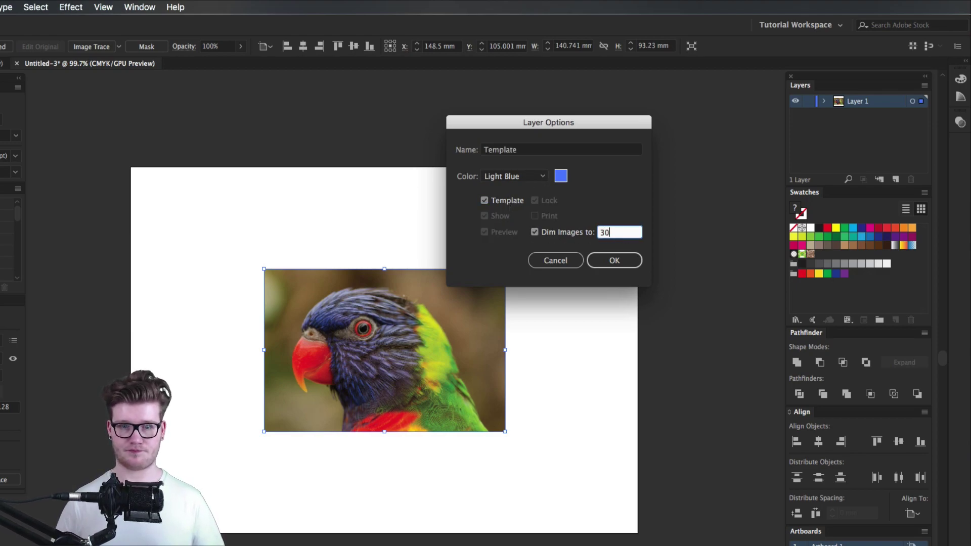
click(615, 260)
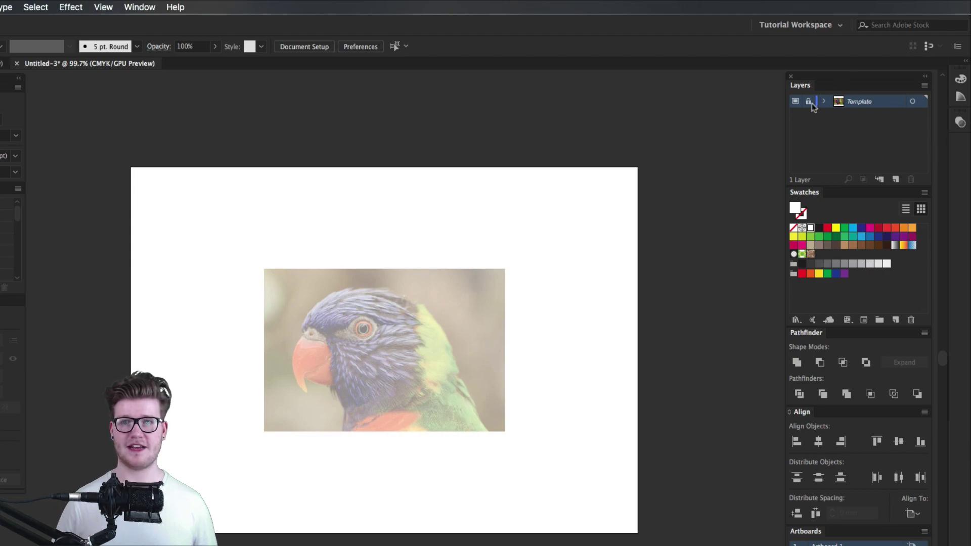
Add a new layer above the template named Vector Logo
click(896, 179)
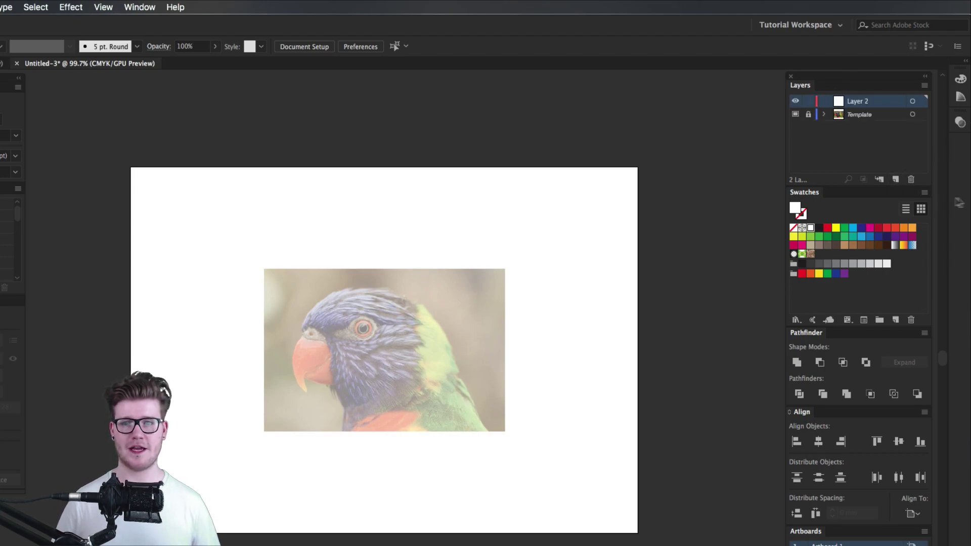
double_click(859, 101)
text(M)
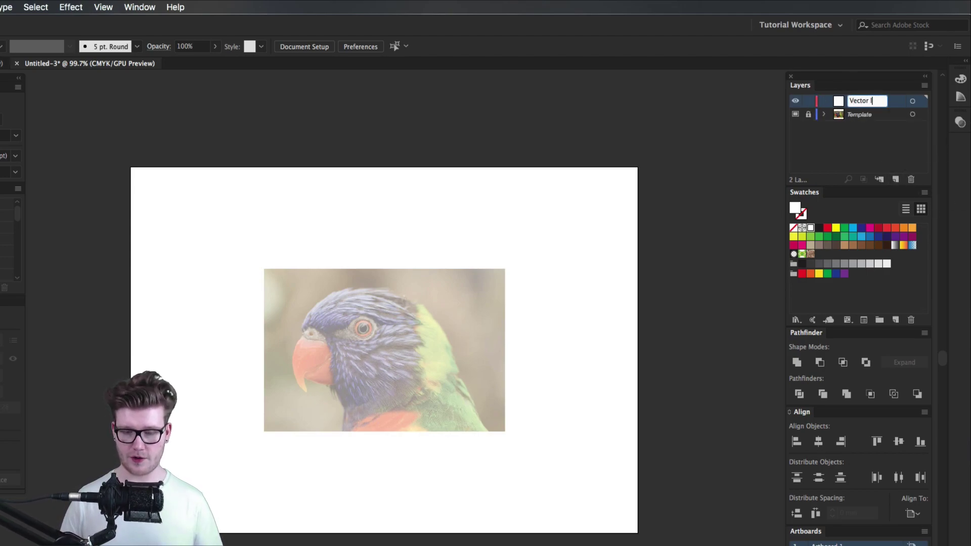
text(Logo)
key(Return)
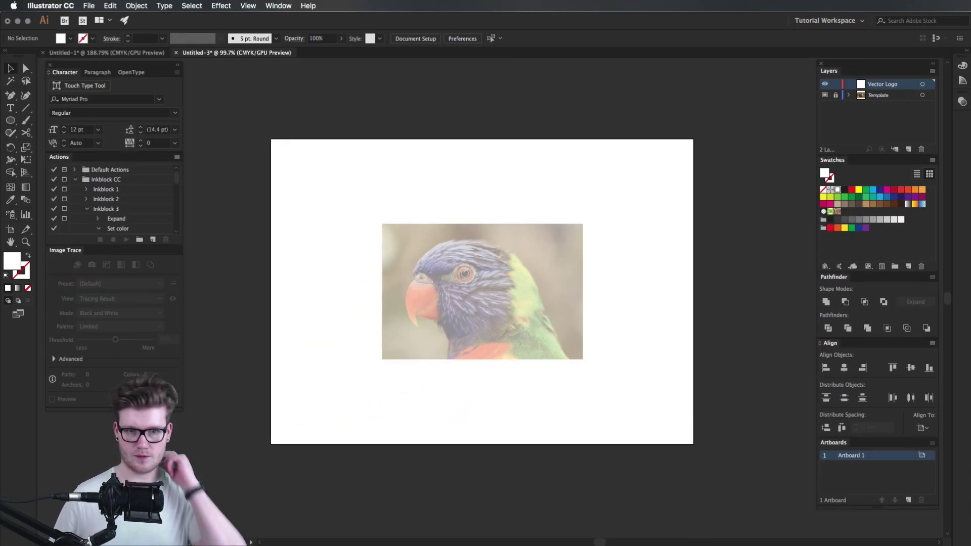
scroll(486, 289, up, 3)
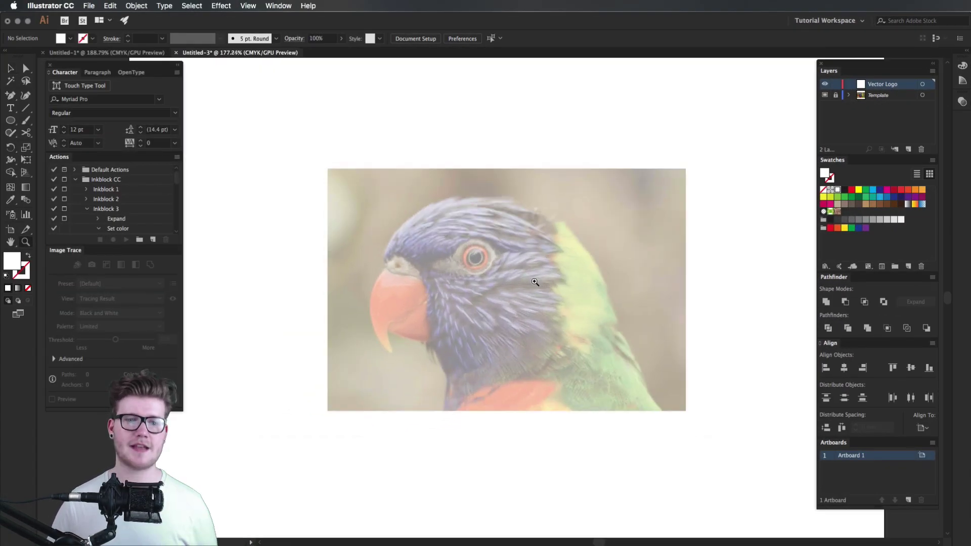
Draw a circle over the parrot's head with a black outline and no fill
drag(538, 282, 599, 272)
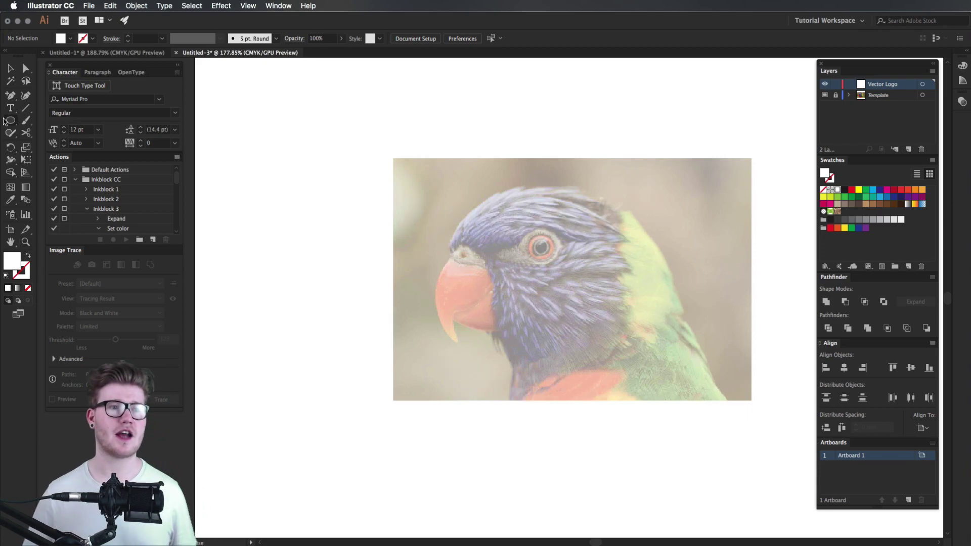
key(ctrl+shift+z)
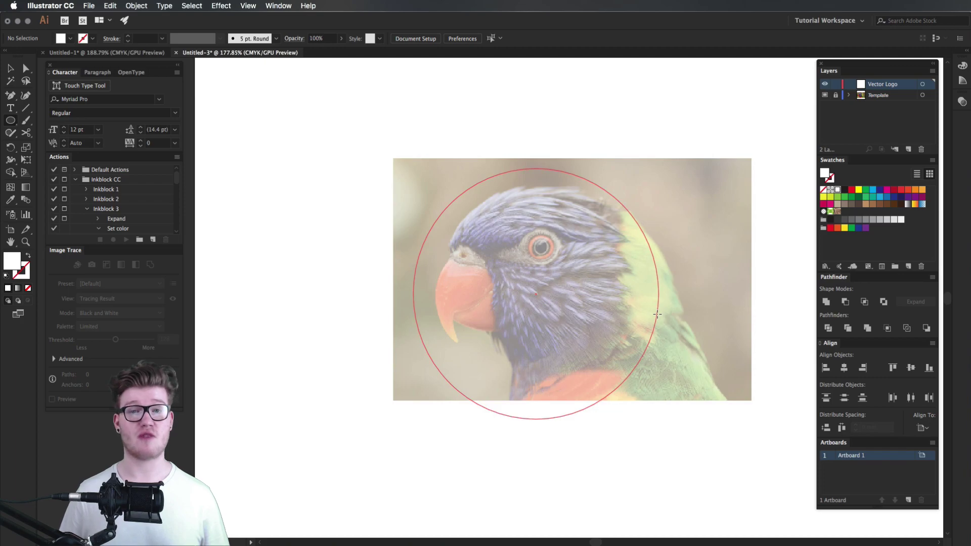
mouse_move(657, 316)
mouse_down()
mouse_move(672, 336)
mouse_move(673, 328)
mouse_up()
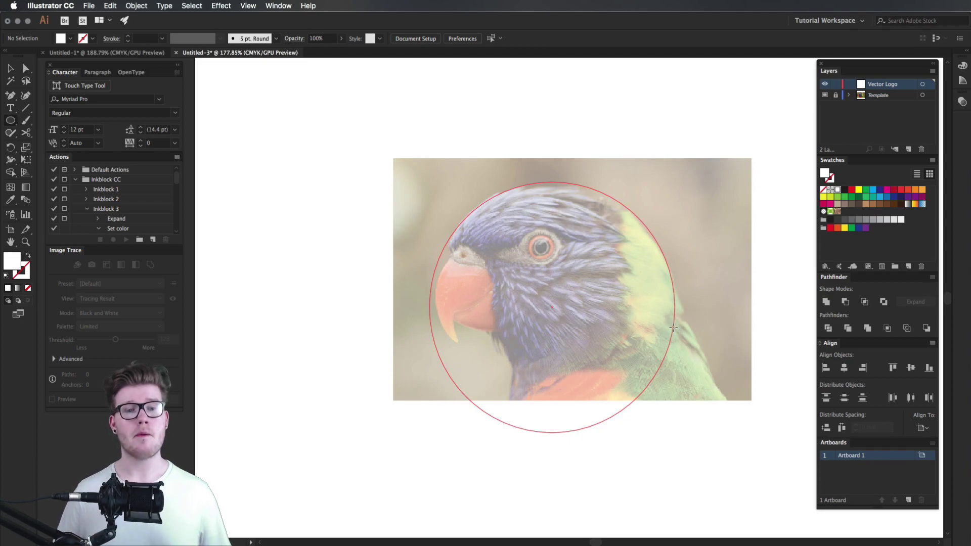
drag(674, 328, 674, 328)
key(shift+x)
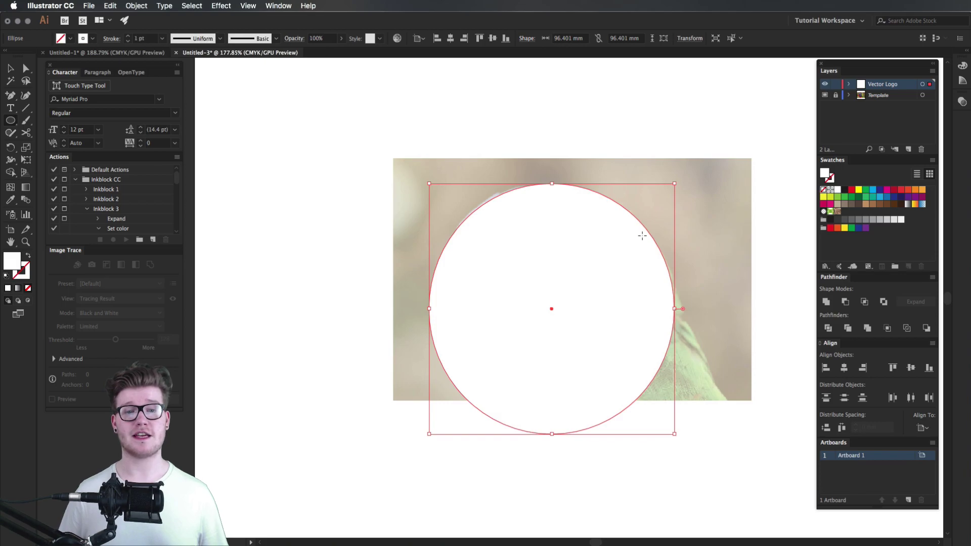
key(v)
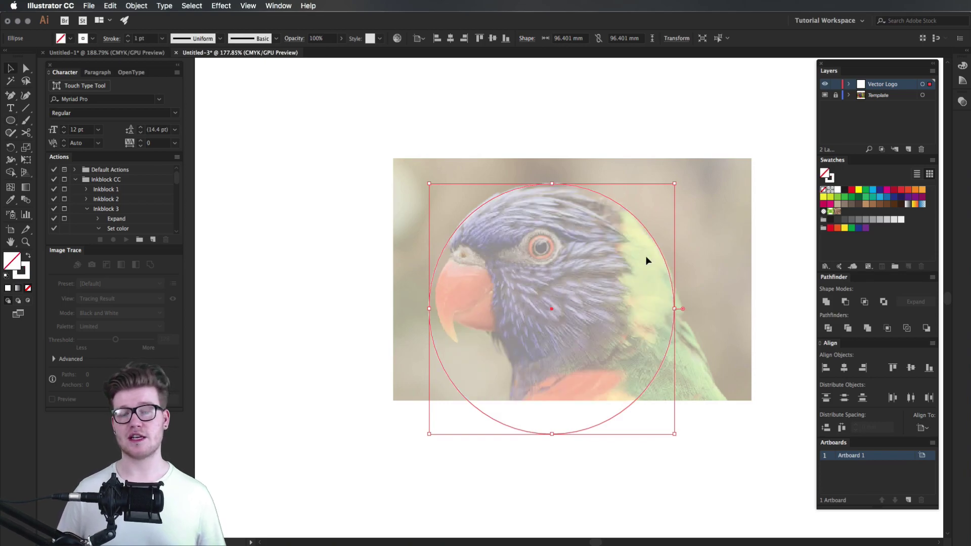
click(754, 216)
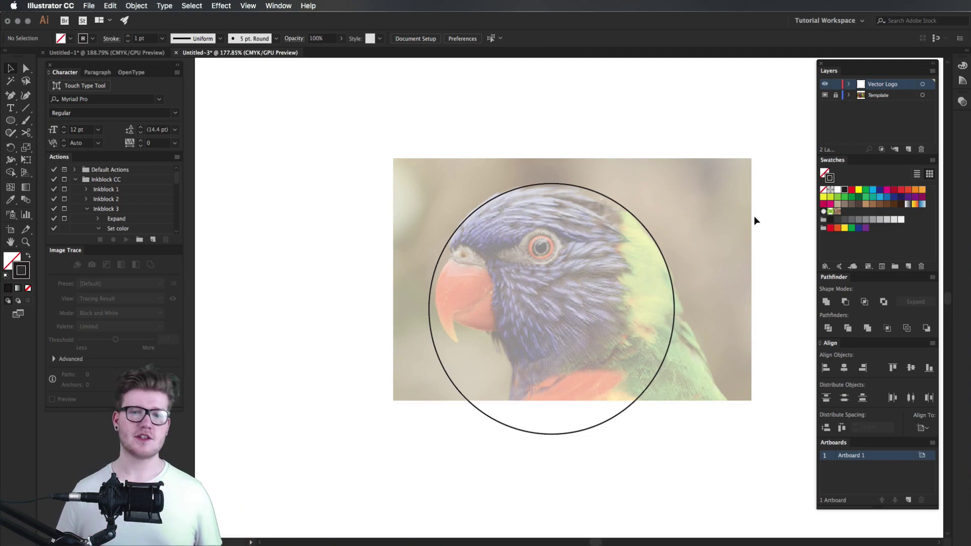
Nudge the head circle slightly upward
click(607, 205)
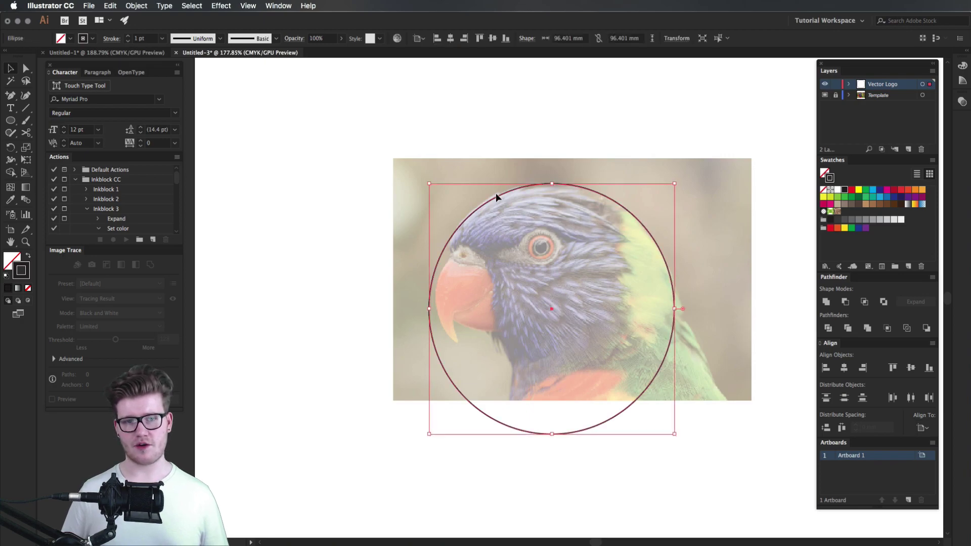
key(Up)
key(Up)
key(Up)
key(Up)
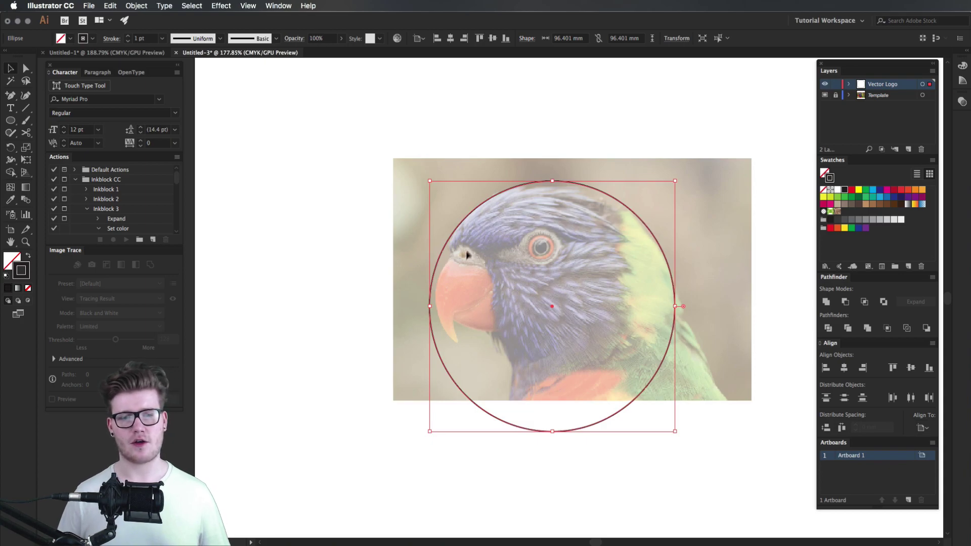
click(686, 175)
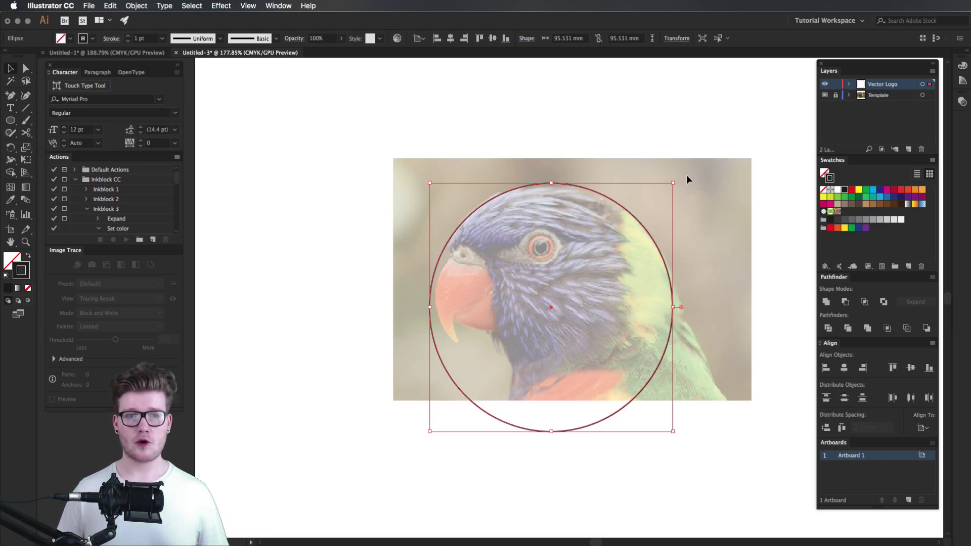
Duplicate the head circle and fit the smaller copy around the parrot's eye
mouse_move(623, 199)
mouse_down()
mouse_move(594, 322)
mouse_move(624, 155)
mouse_move(531, 280)
mouse_move(619, 234)
mouse_up()
scroll(531, 280, up, 5)
click(562, 187)
mouse_move(562, 187)
mouse_down()
mouse_move(567, 172)
mouse_move(590, 166)
mouse_up()
click(631, 171)
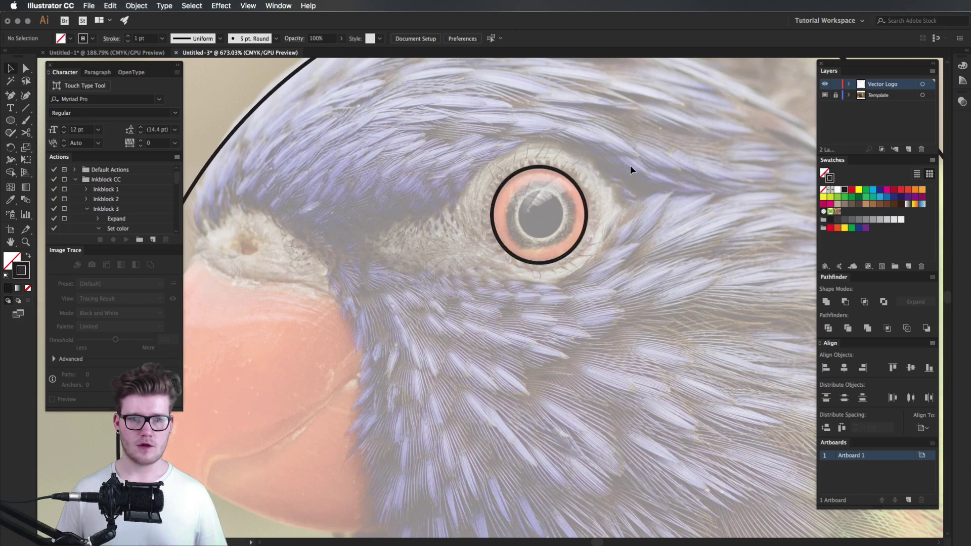
scroll(631, 170, down, 5)
drag(531, 228, 492, 267)
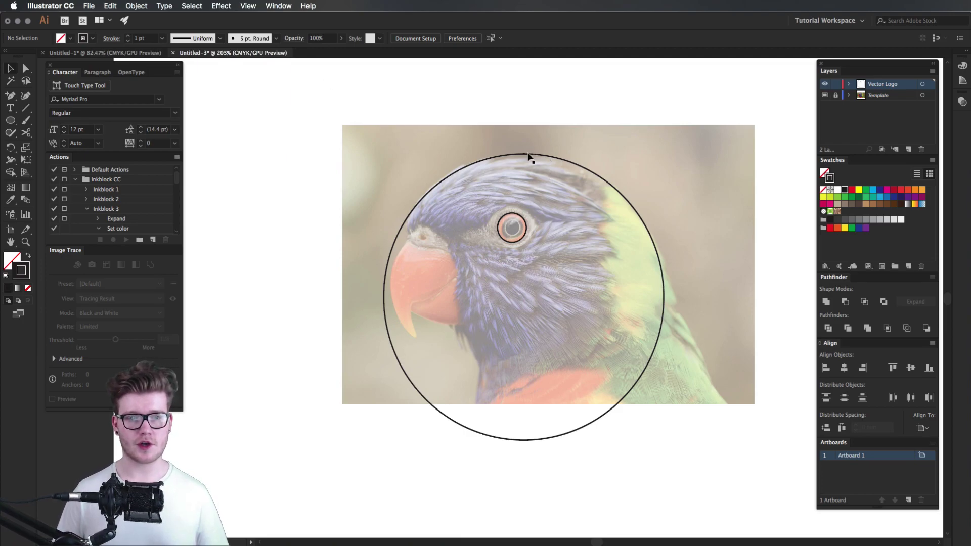
Copy the big circle down-left, shrink it slightly and position it over the beak
drag(531, 155, 389, 238)
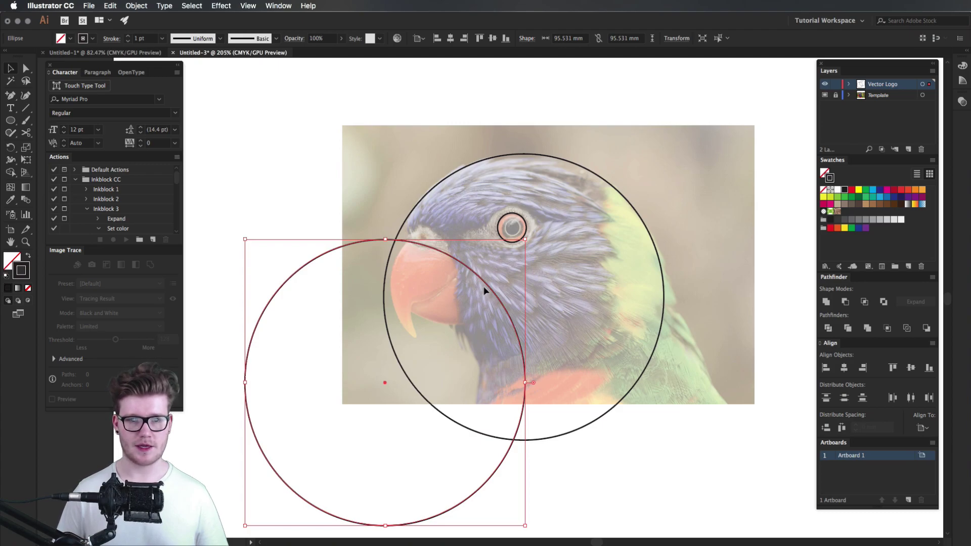
drag(486, 291, 471, 283)
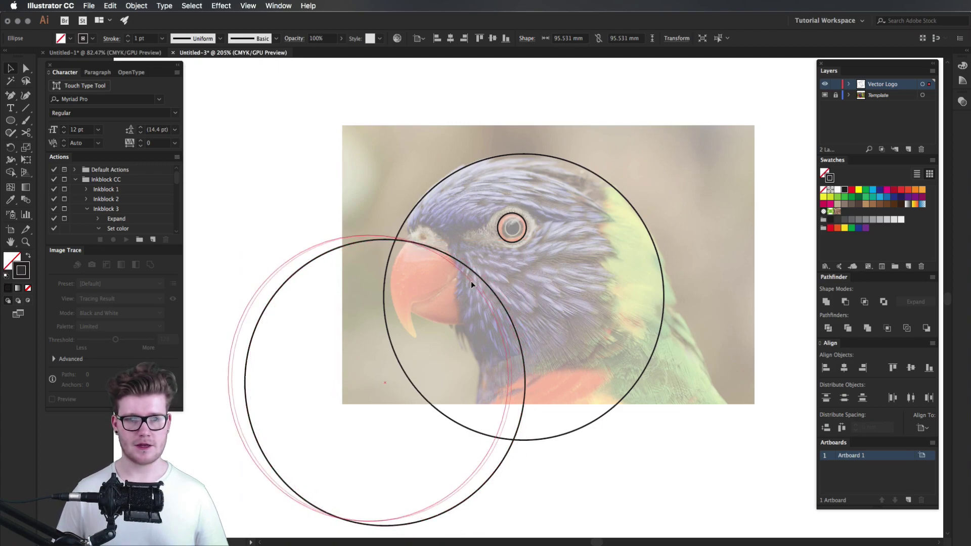
mouse_move(471, 282)
mouse_down()
mouse_move(480, 287)
mouse_move(442, 247)
mouse_up()
drag(479, 201, 458, 242)
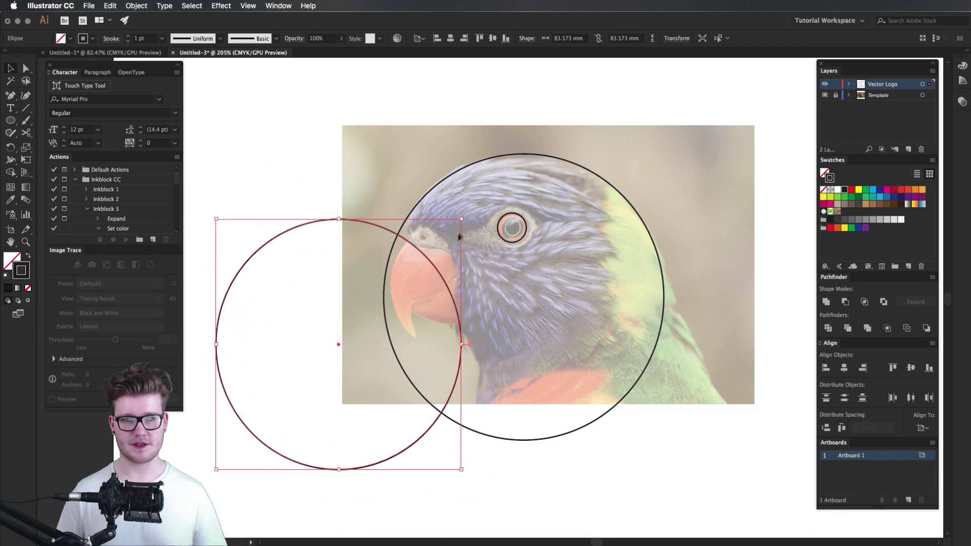
drag(439, 275, 448, 265)
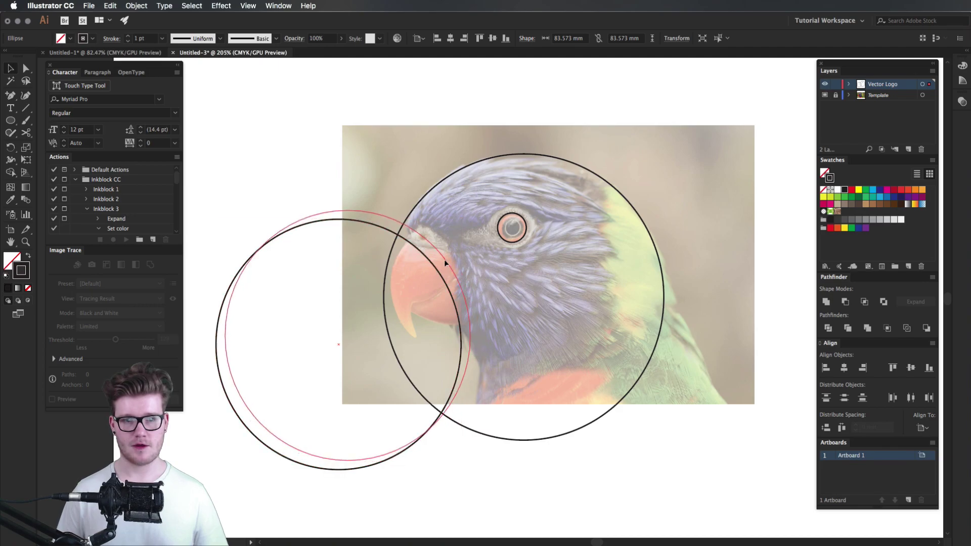
scroll(532, 301, down, 3)
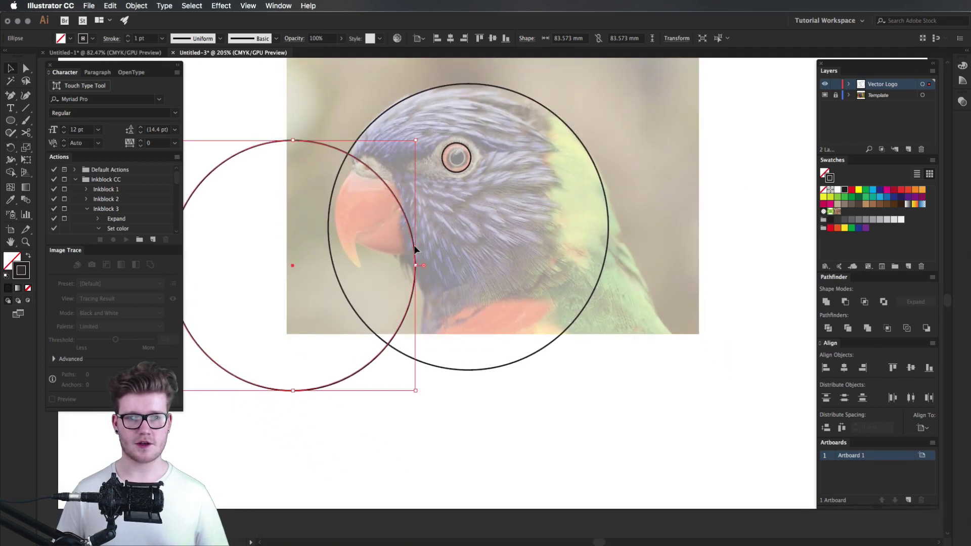
Duplicate the left circle and place the copy below the head circle
drag(414, 249, 586, 357)
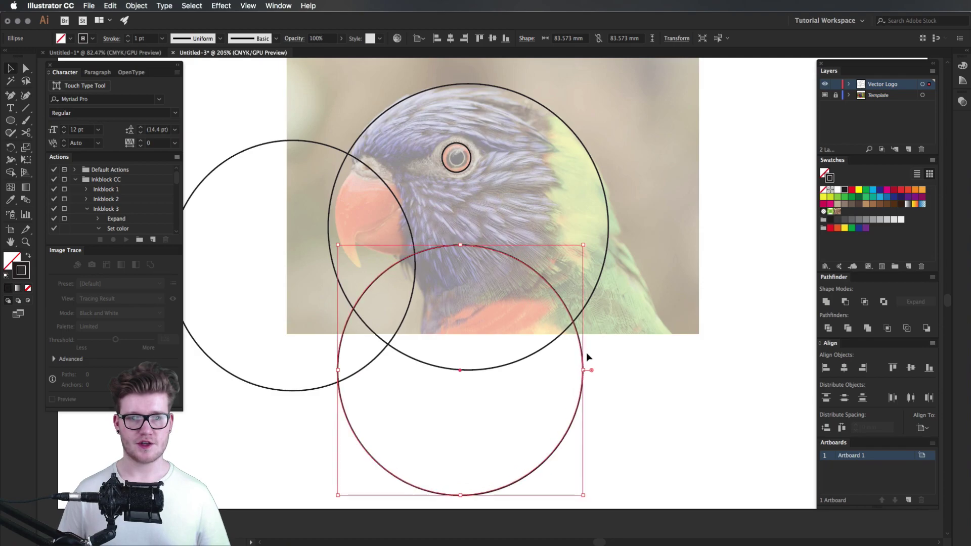
click(586, 353)
drag(577, 341, 581, 326)
click(607, 331)
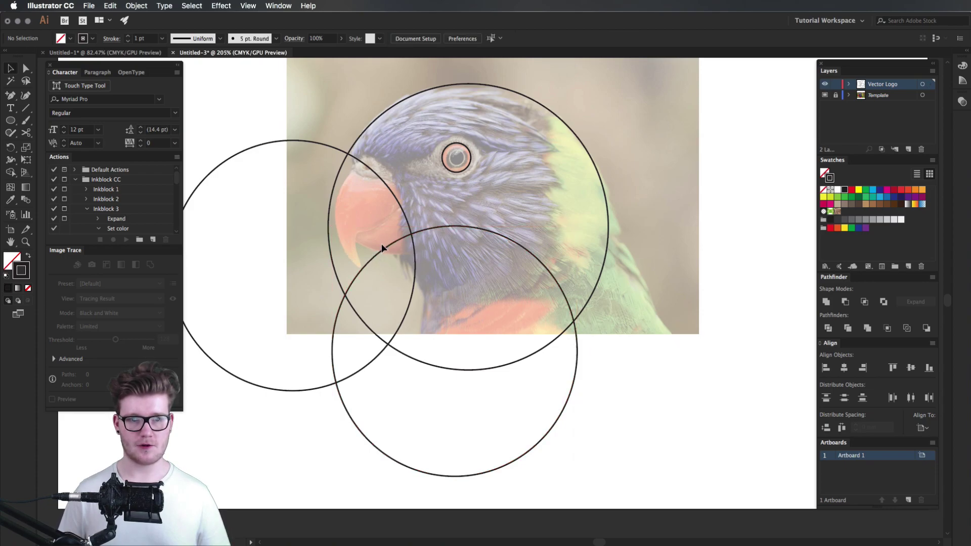
drag(383, 255, 379, 243)
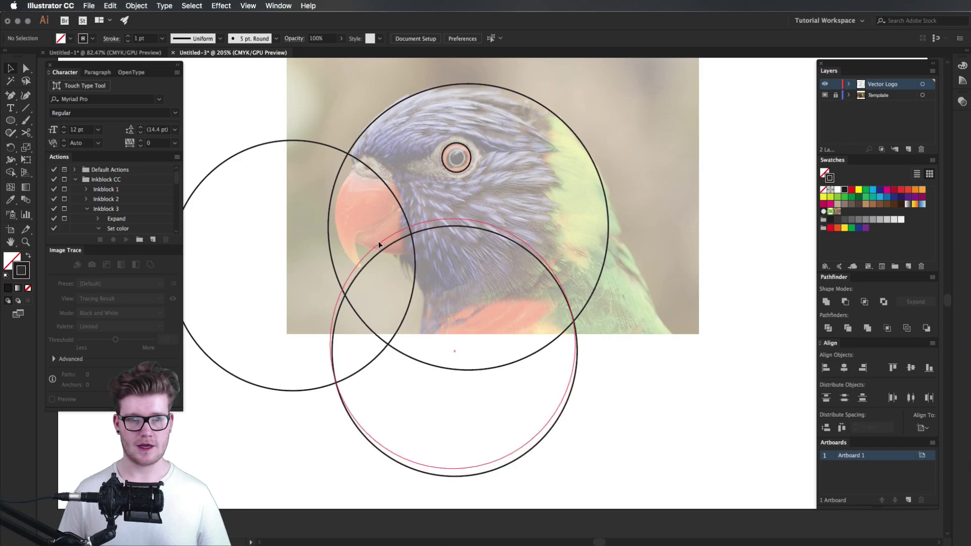
Try enlarging the left circle, undo it, and review the circles with the artboard fitted
click(358, 160)
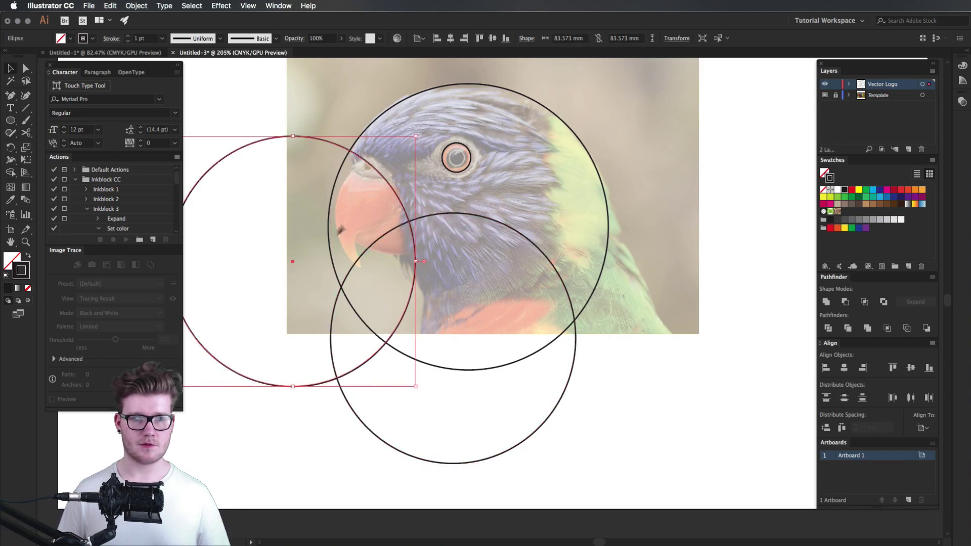
drag(416, 139, 427, 127)
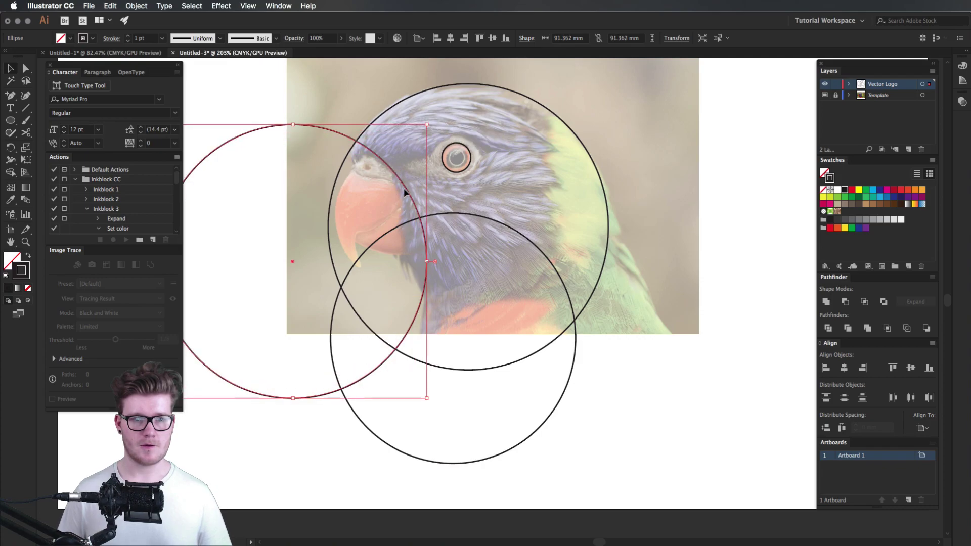
key(super+z)
click(436, 168)
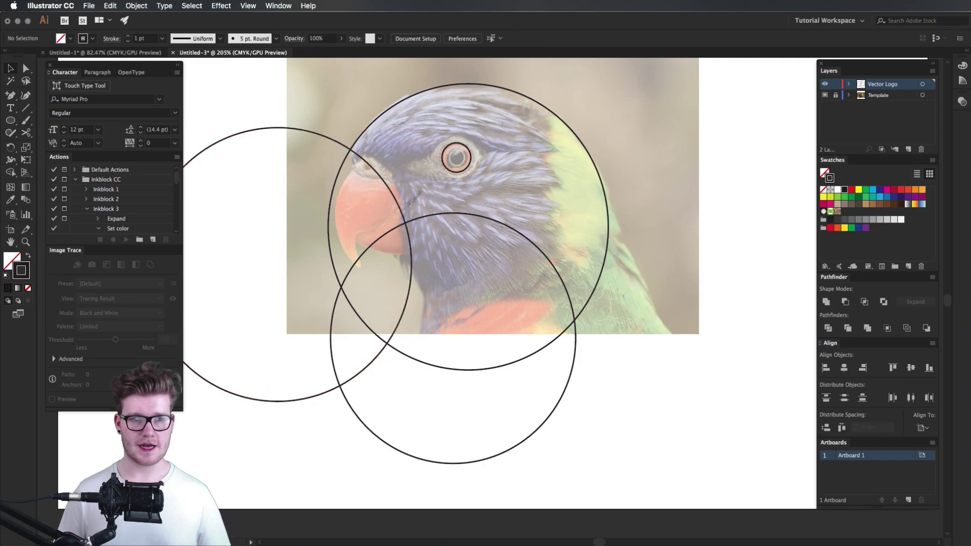
click(386, 229)
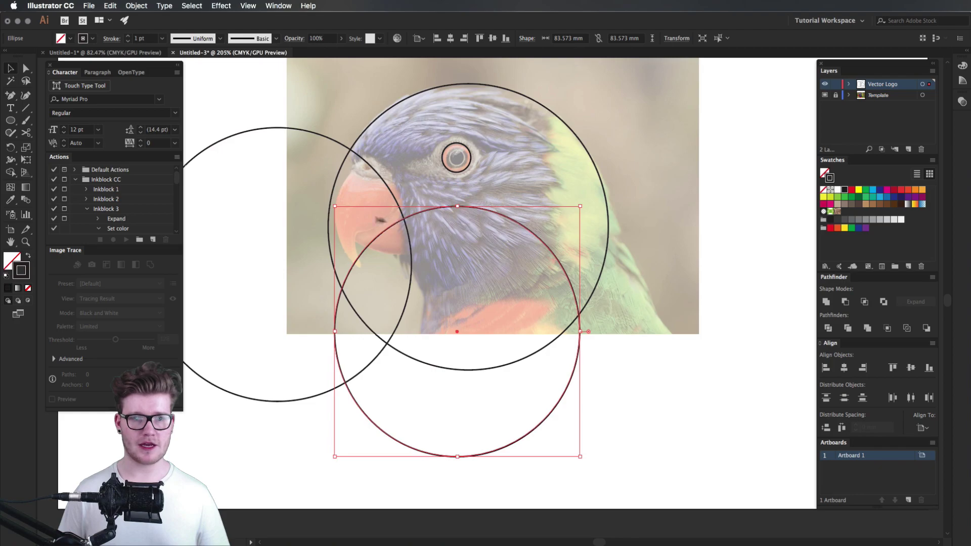
click(325, 230)
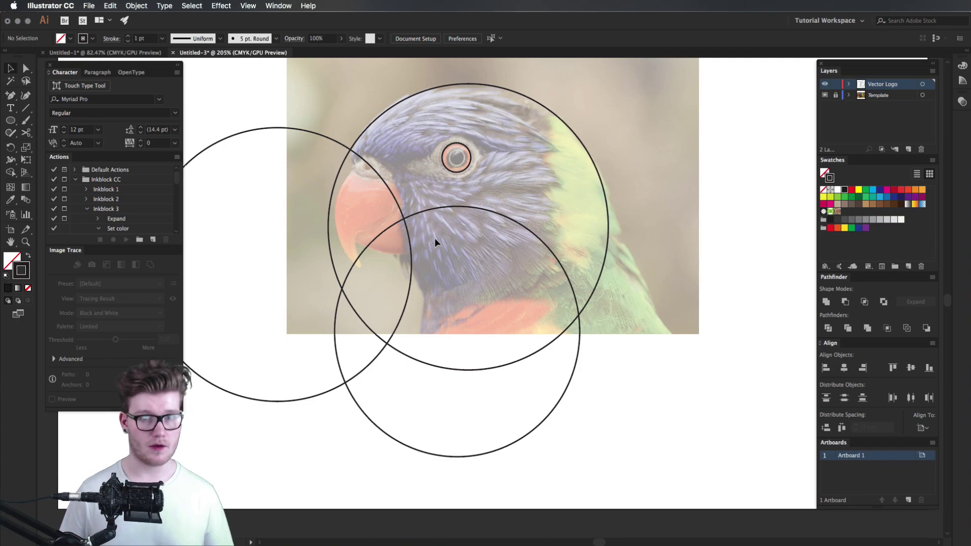
key(super+0)
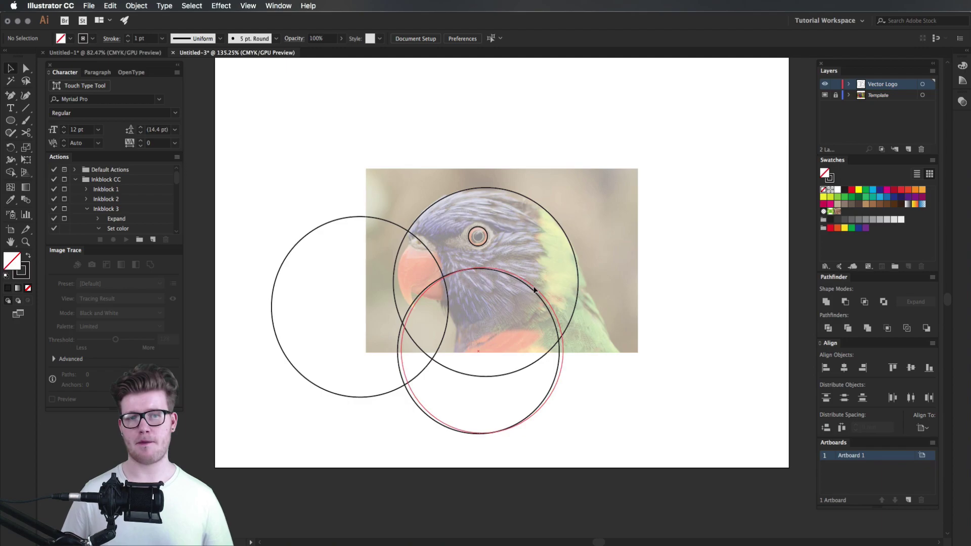
click(535, 291)
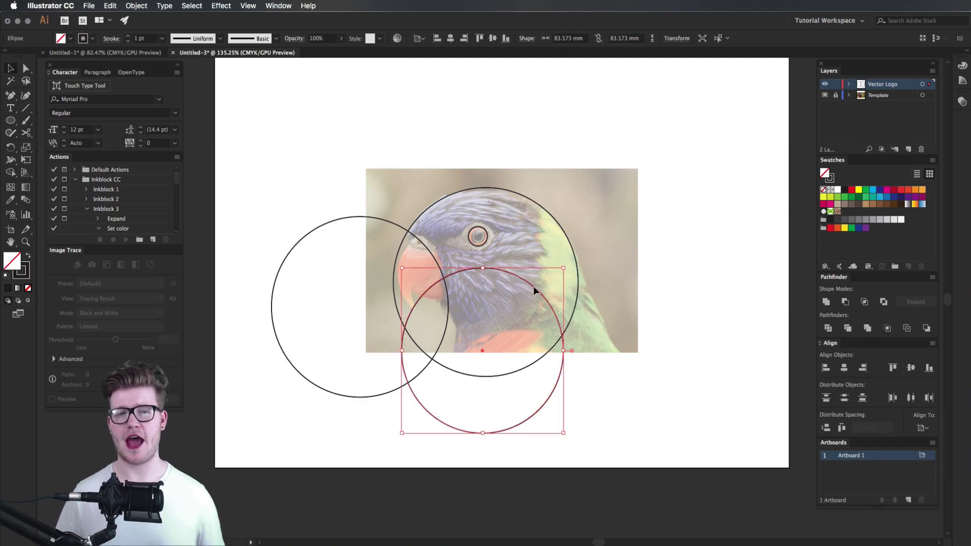
click(499, 283)
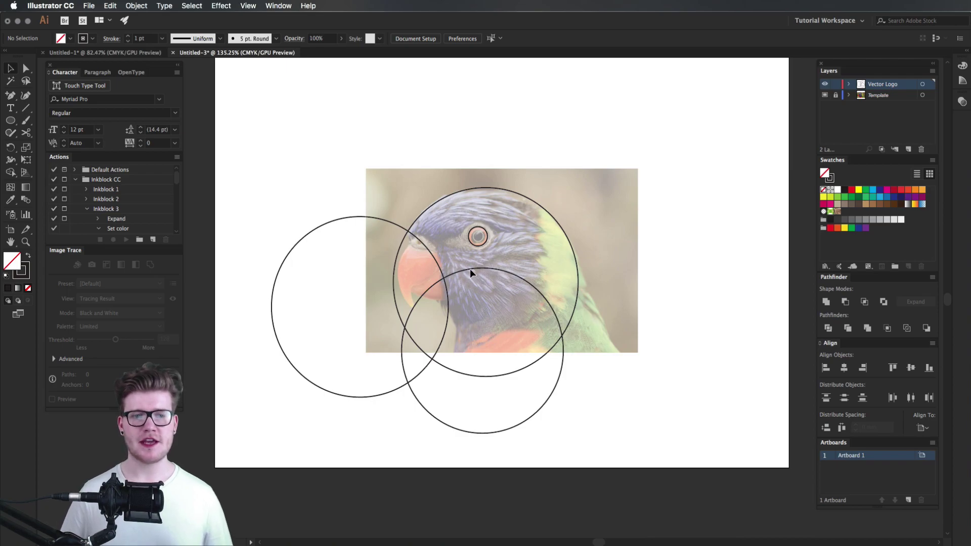
Add Artboard 2 and place a copy of the selected circles on it
drag(599, 188, 309, 428)
scroll(465, 344, down, 3)
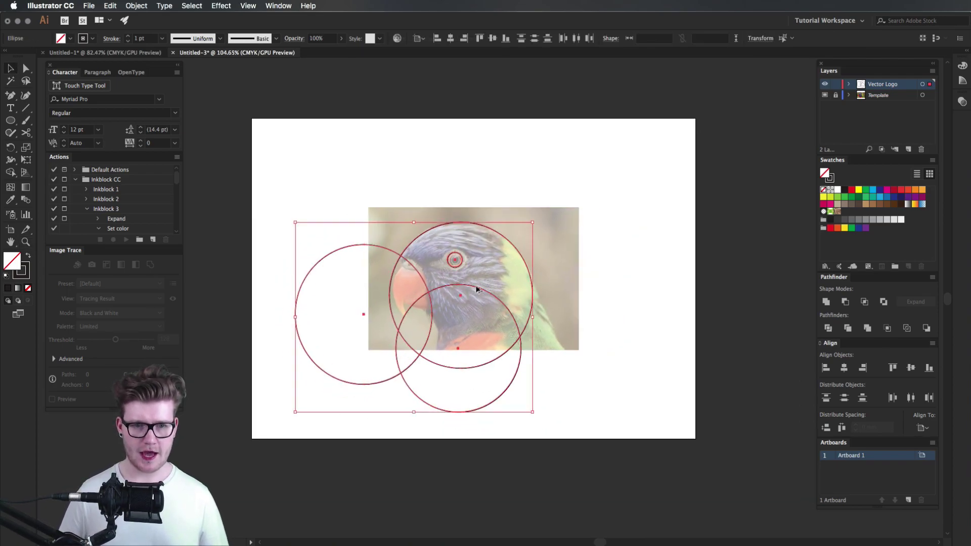
click(908, 500)
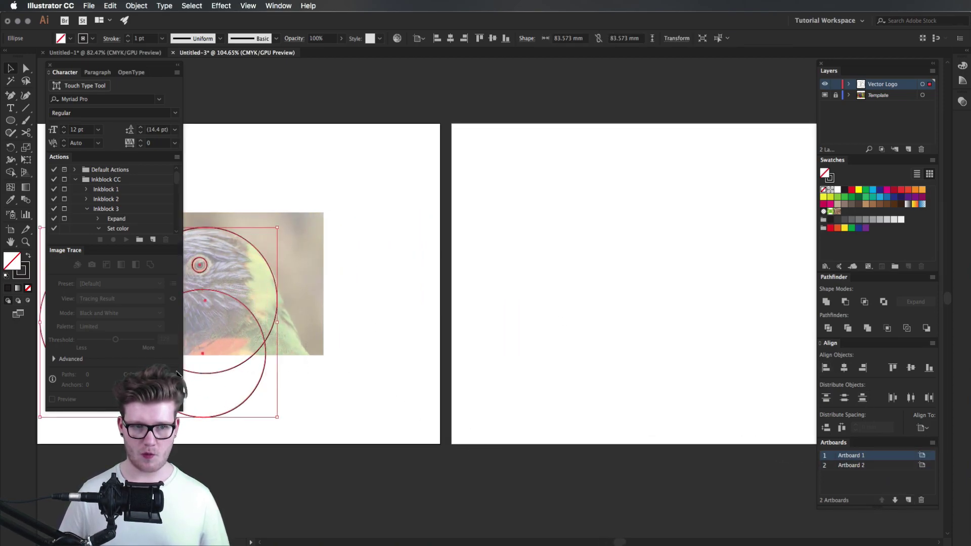
scroll(261, 321, left, 5)
drag(410, 331, 767, 299)
scroll(593, 297, right, 3)
drag(585, 278, 683, 212)
click(649, 326)
scroll(597, 332, left, 5)
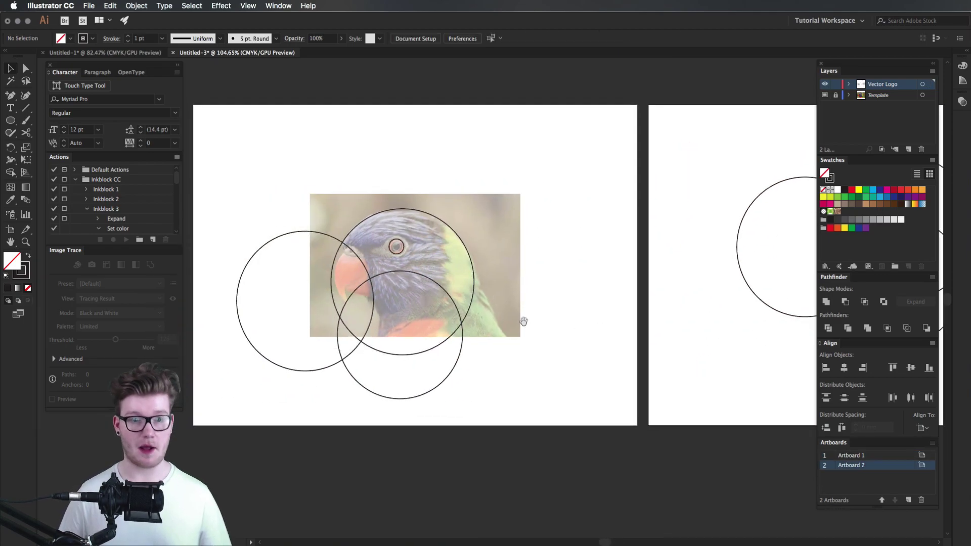
scroll(596, 333, up, 3)
scroll(577, 258, up, 3)
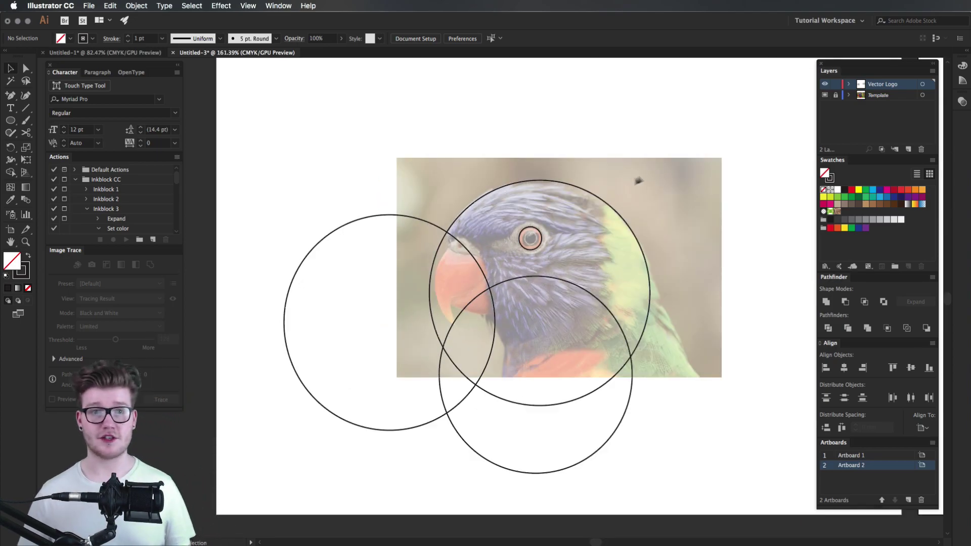
Select the three head circles and switch to the Shape Builder tool
click(456, 365)
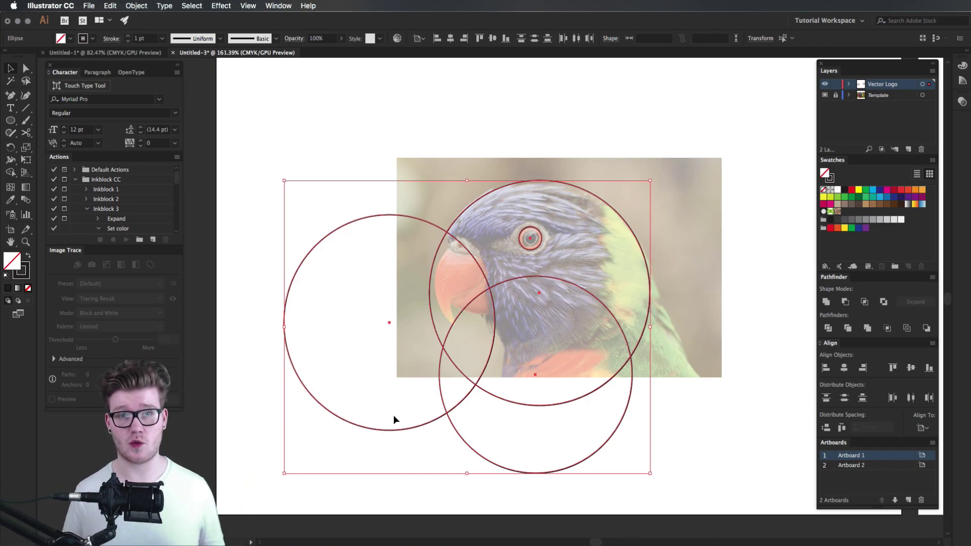
key(shift+ctrl+b)
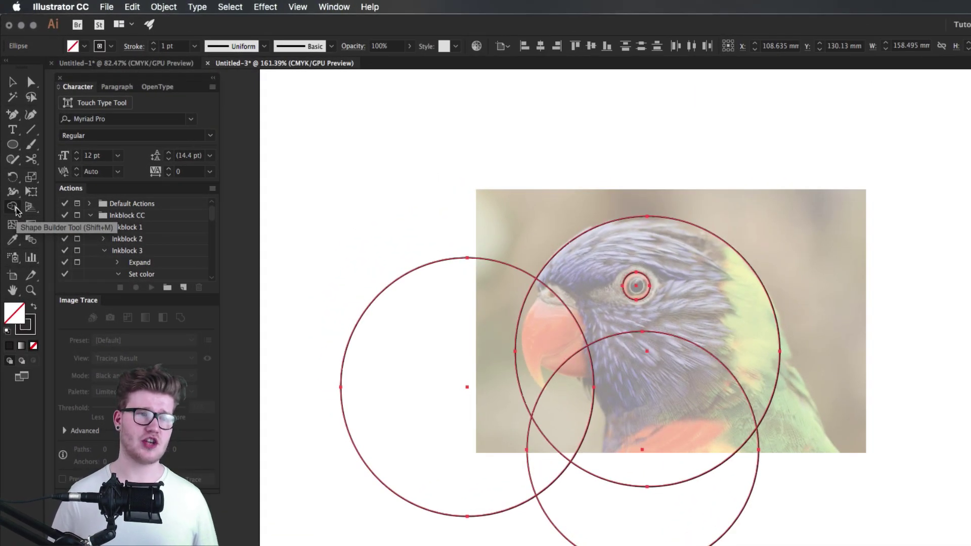
click(17, 210)
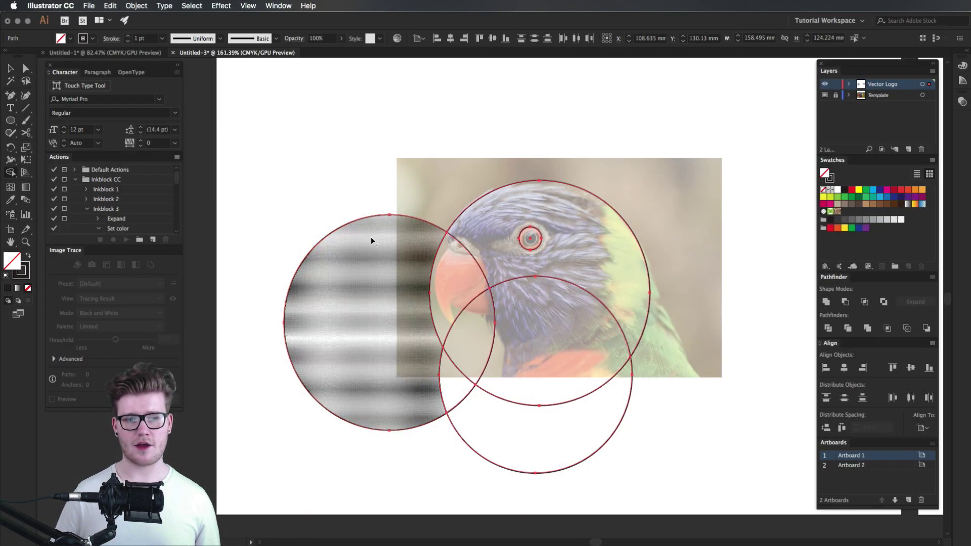
Try erasing outer circle fragments and merging all regions, undoing both attempts
alt+click(369, 228)
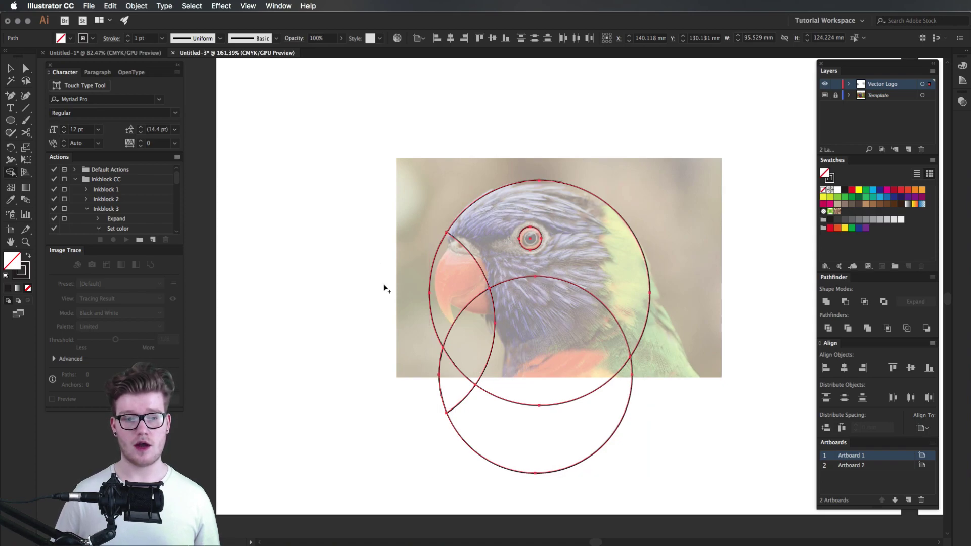
alt+click(532, 432)
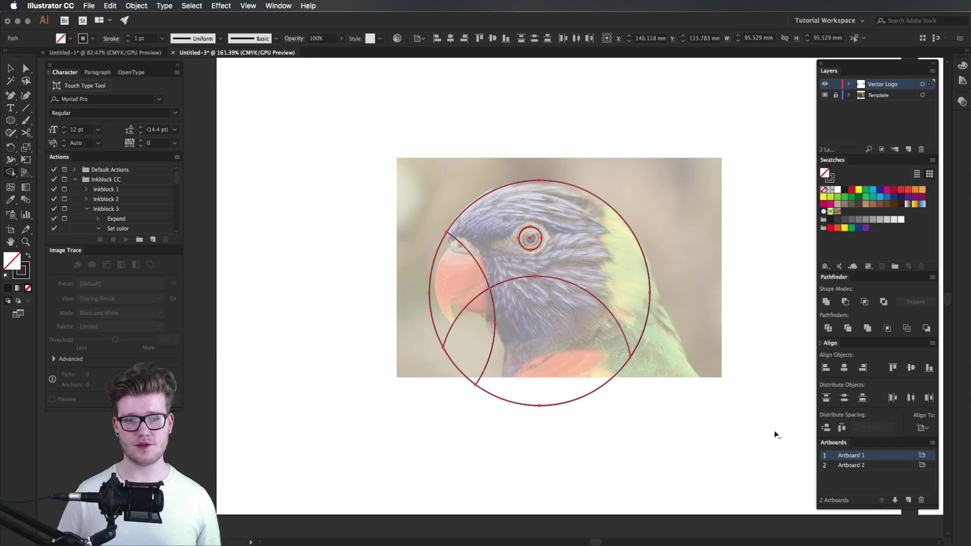
alt+click(466, 338)
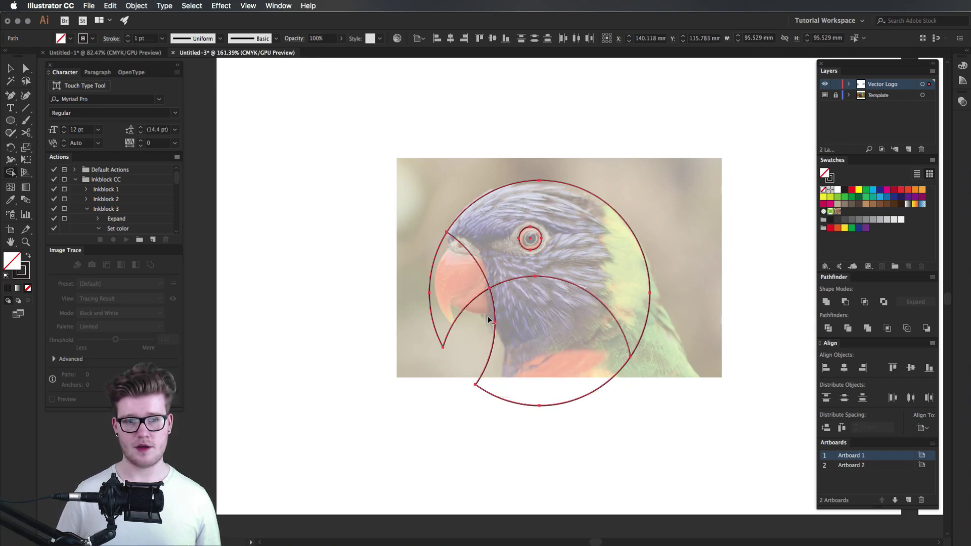
key(super+z)
key(super+z)
key(super+z)
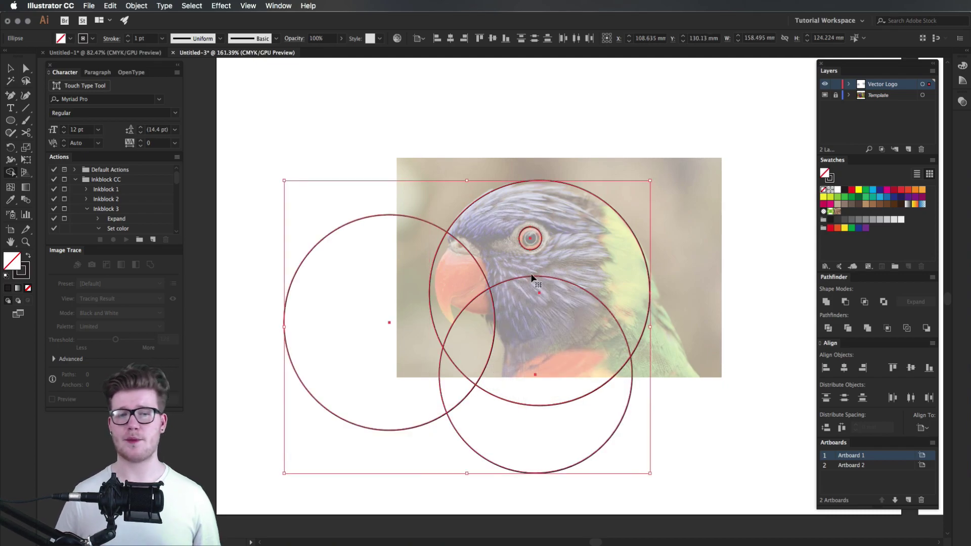
key(shift+m)
drag(524, 282, 392, 368)
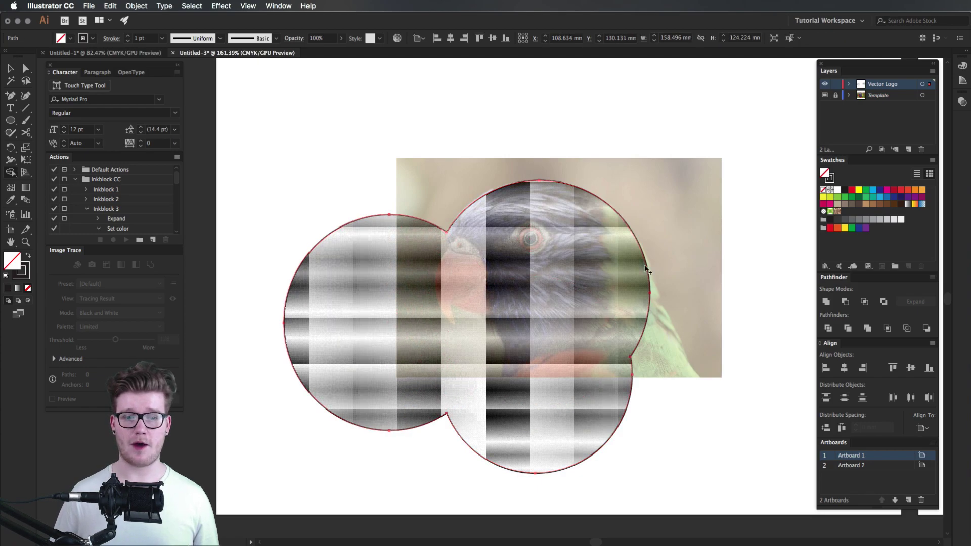
key(super+z)
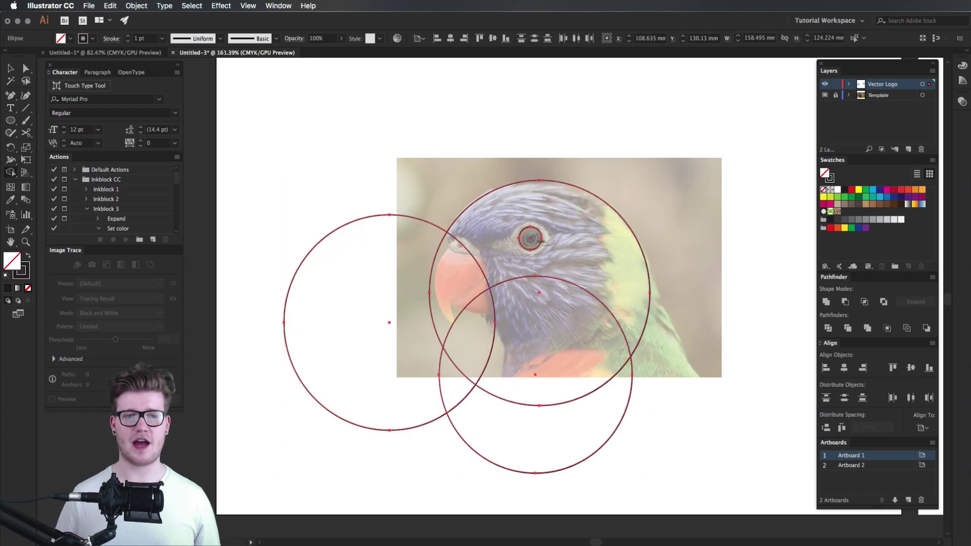
Erase the left circle's outer fragments and the arc below the beak, then compound the eye
click(694, 337)
mouse_move(389, 327)
alt+mouse_down()
mouse_move(442, 439)
mouse_move(635, 433)
alt+mouse_up()
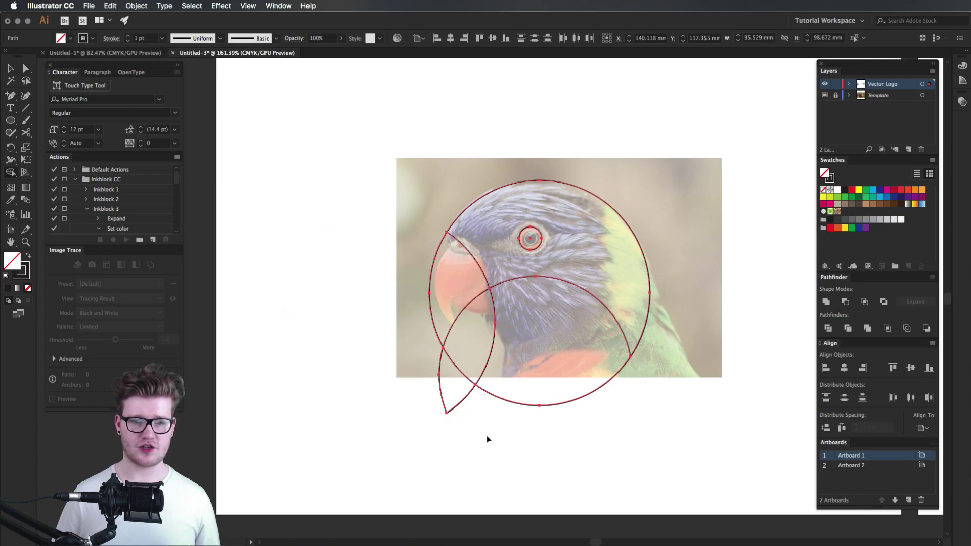
mouse_move(452, 396)
alt+mouse_down()
mouse_move(456, 357)
mouse_move(471, 334)
alt+mouse_up()
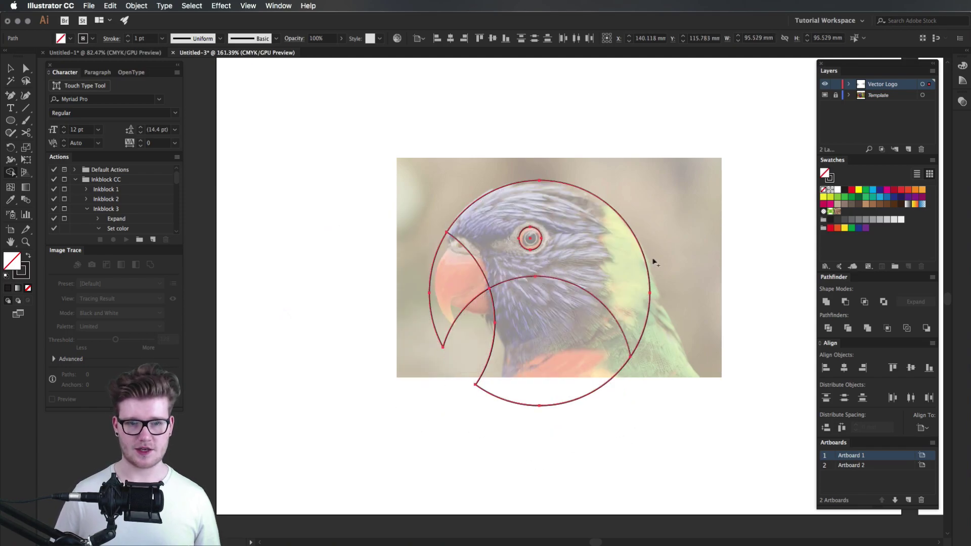
shift+click(531, 239)
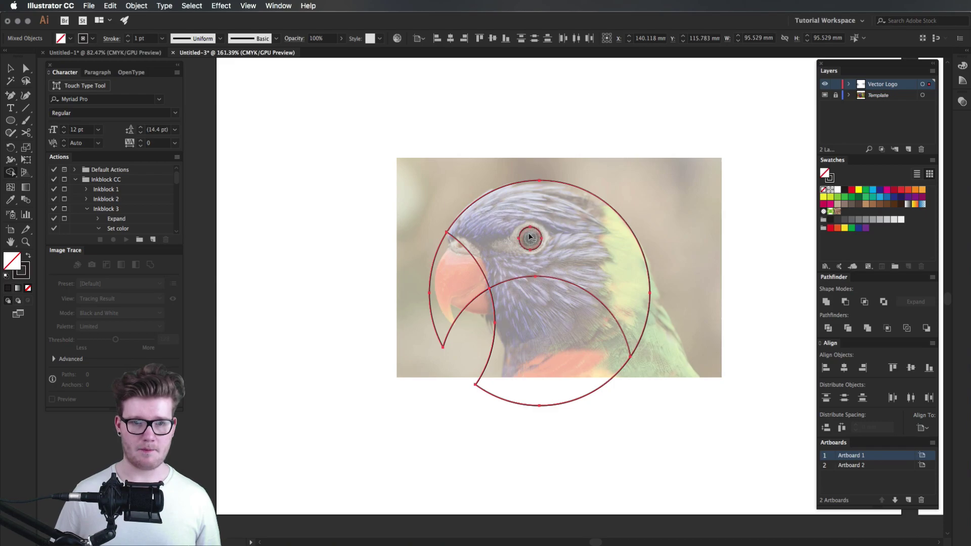
key(cmd+8)
click(675, 272)
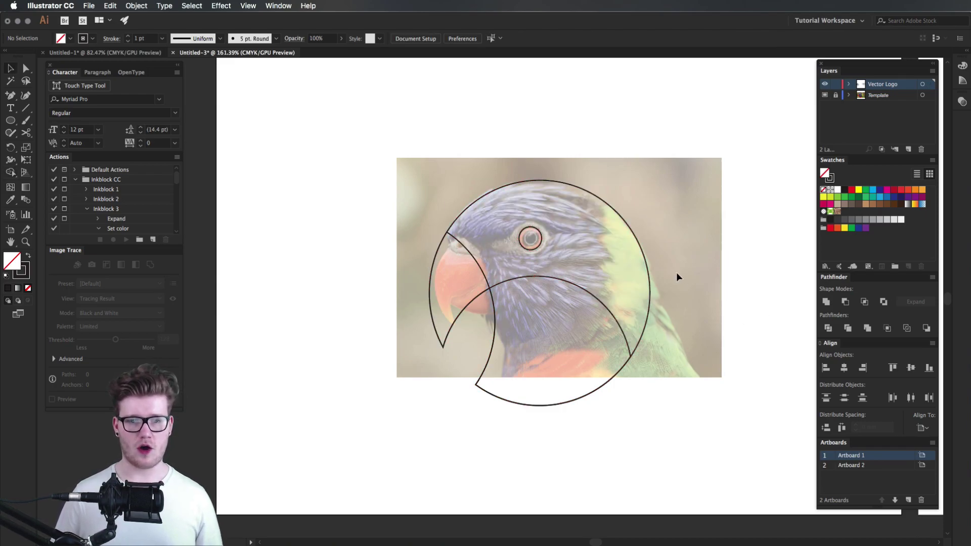
key(z)
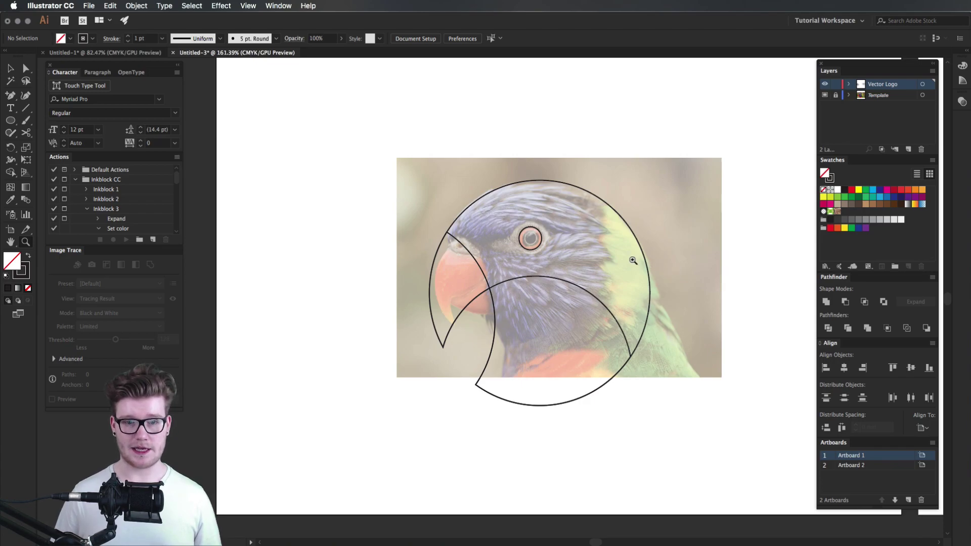
Duplicate Artboard 1 with its parrot outlines below the original
drag(634, 261, 547, 261)
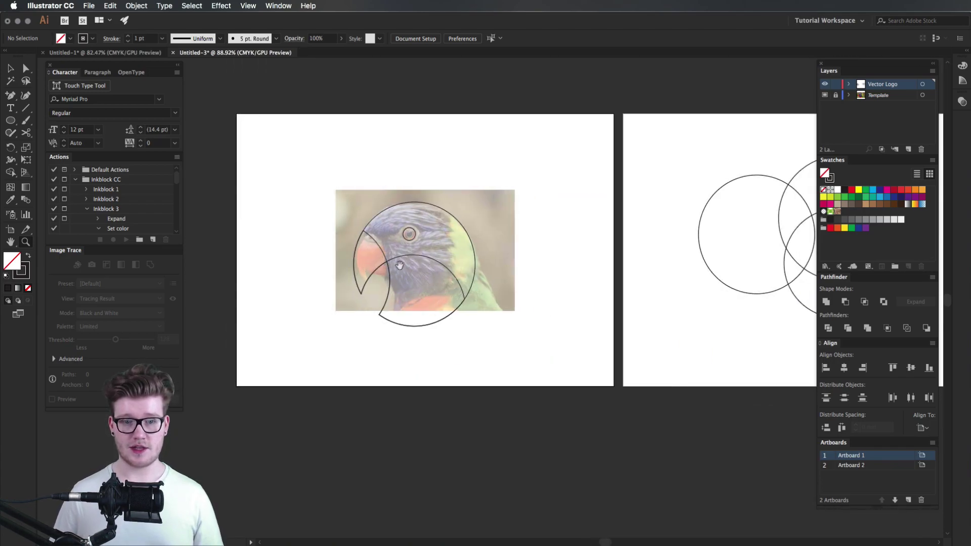
key(shift+o)
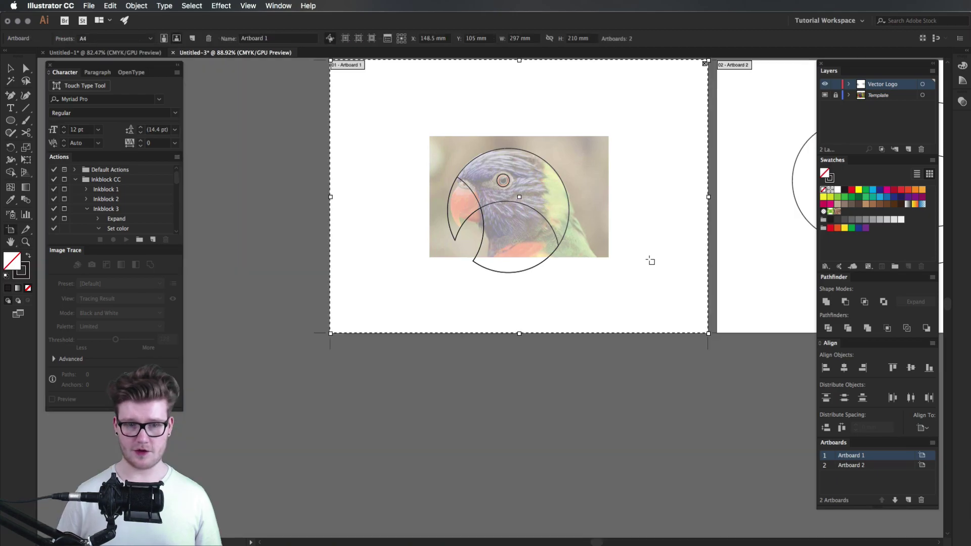
drag(646, 193, 629, 476)
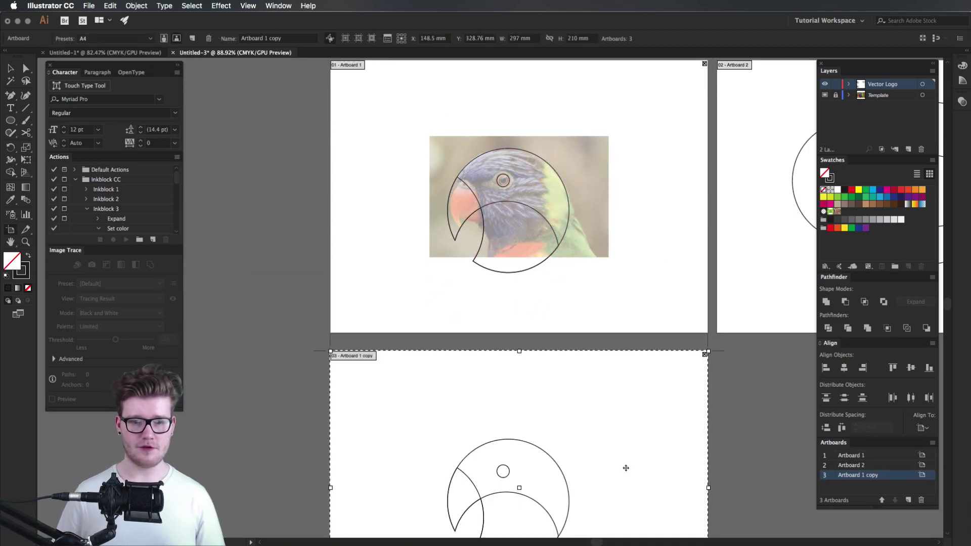
key(Escape)
scroll(626, 468, down, 5)
Select the copied parrot outlines and reposition them on the new artboard
key(z)
click(546, 295)
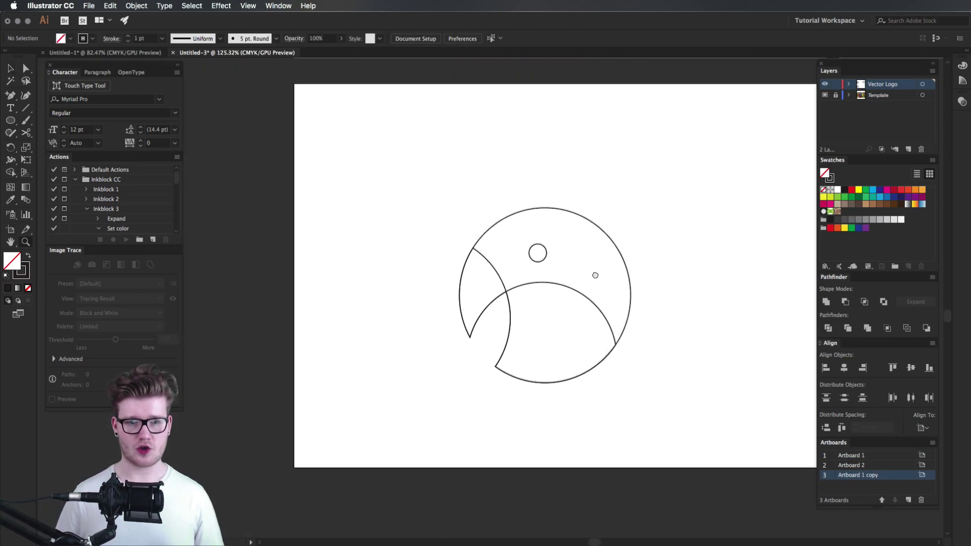
key(v)
drag(402, 202, 630, 410)
drag(549, 285, 550, 269)
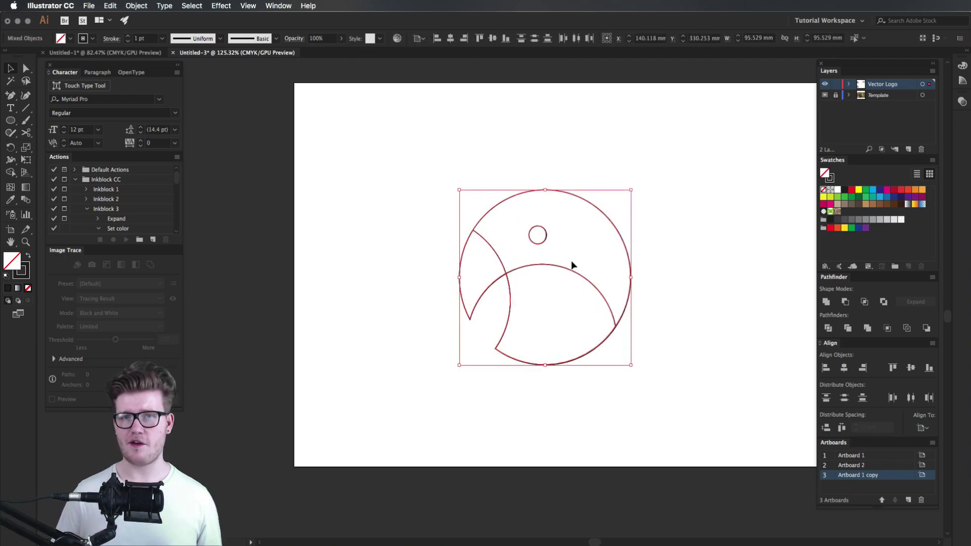
Fill the top head, lower body and left crescent black, then reselect the artwork
click(683, 251)
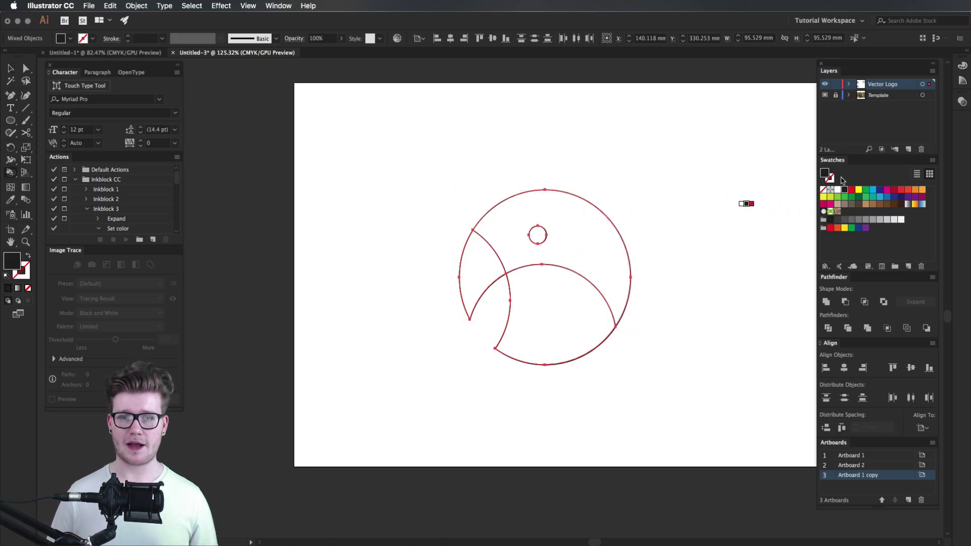
click(615, 247)
click(561, 319)
click(467, 266)
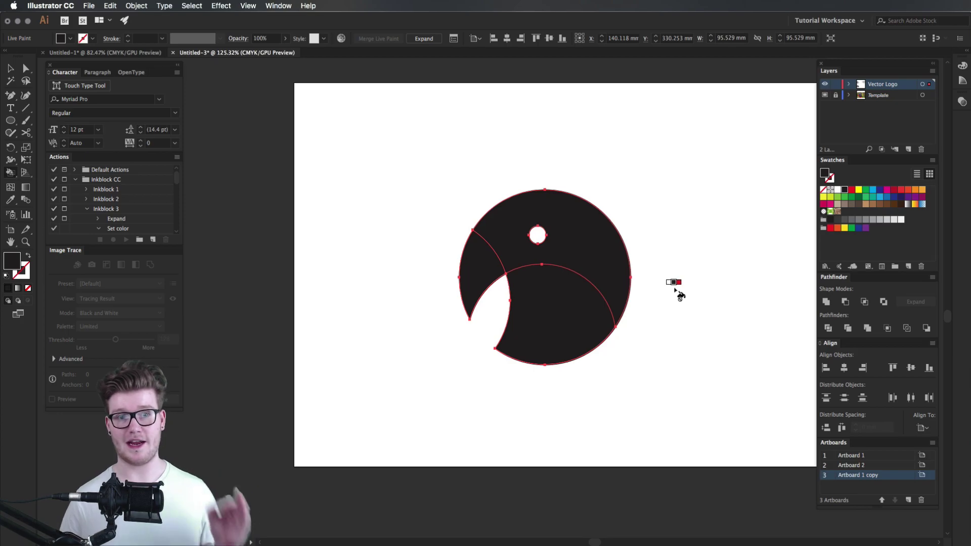
key(v)
click(674, 283)
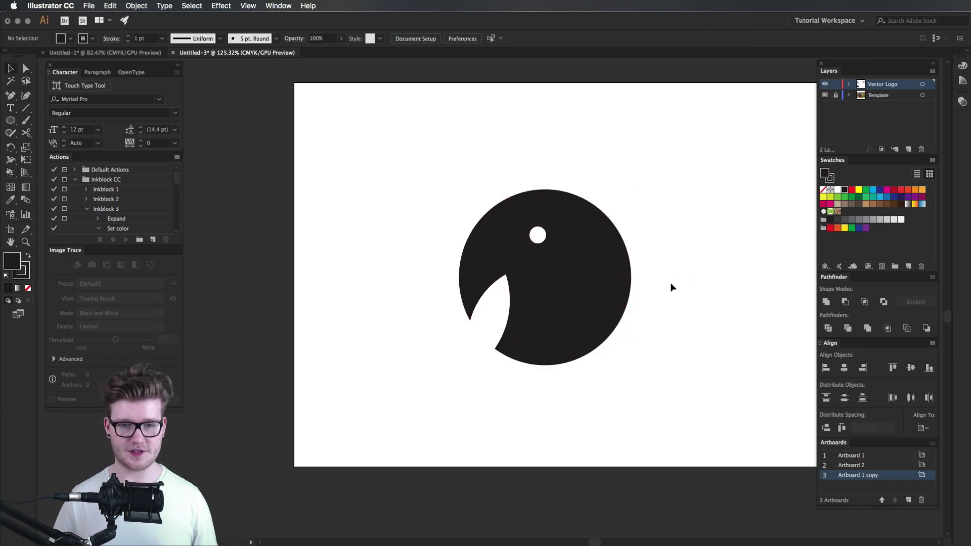
click(486, 304)
drag(425, 408, 603, 177)
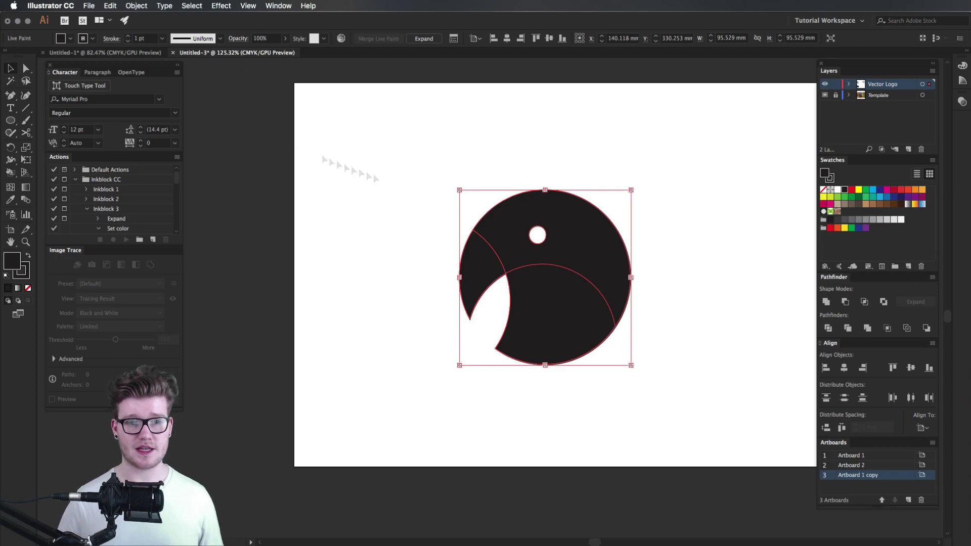
Expand the live paint artwork into shapes with Object > Expand
click(137, 6)
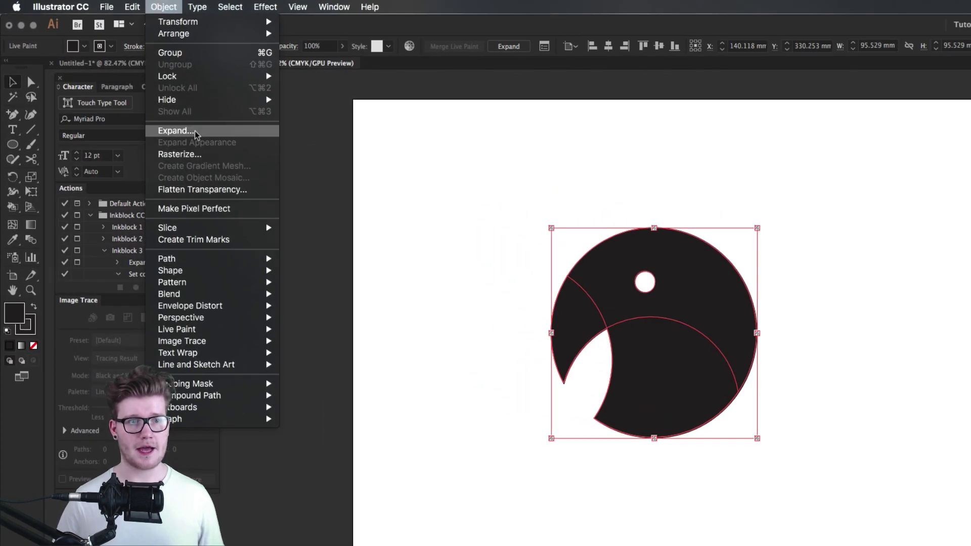
click(175, 130)
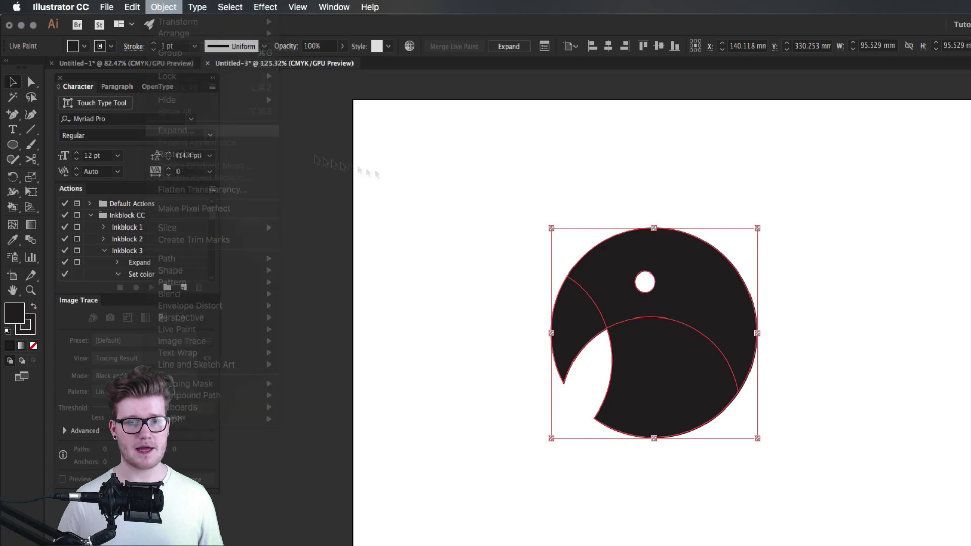
click(539, 360)
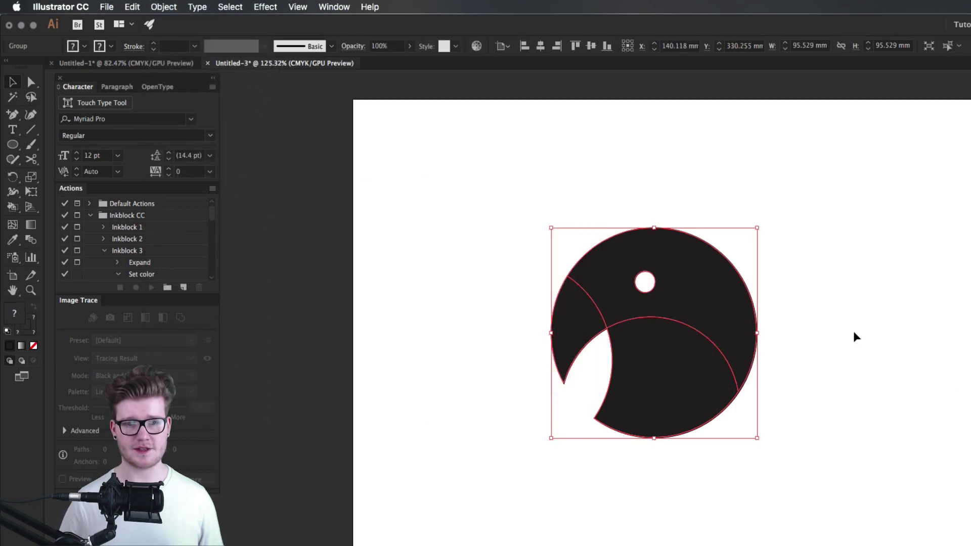
click(855, 337)
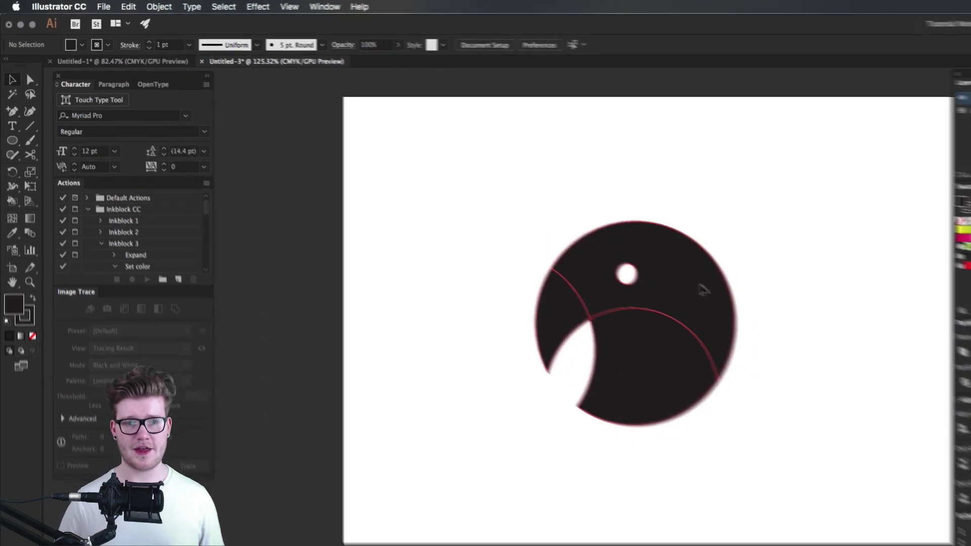
click(702, 288)
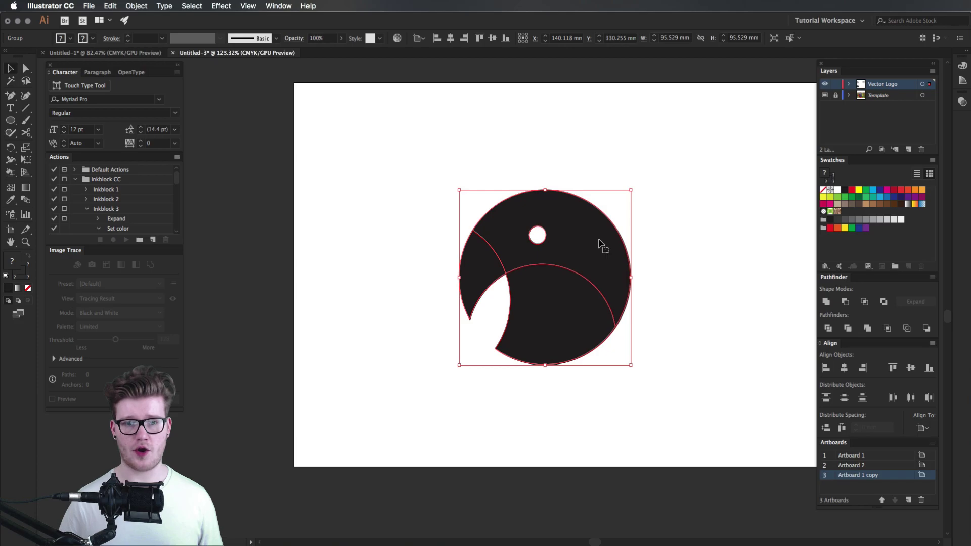
Ungroup the expanded parrot, test pulling the fill away, then undo
right_click(600, 243)
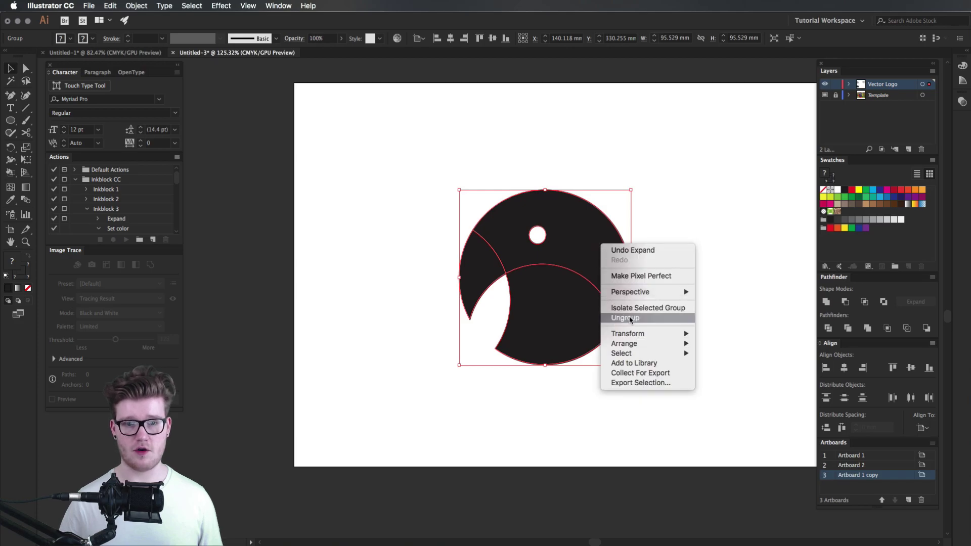
click(645, 321)
drag(607, 250, 764, 238)
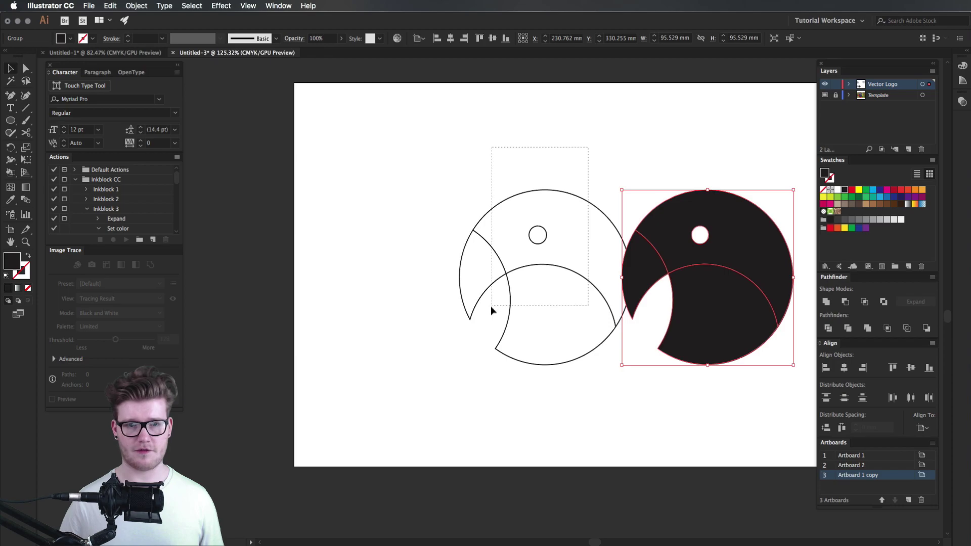
drag(600, 153, 486, 413)
key(super+z)
key(super+z)
key(super+z)
Ungroup the parrot shape into pieces and test the head and body pieces by dragging
right_click(582, 273)
click(606, 348)
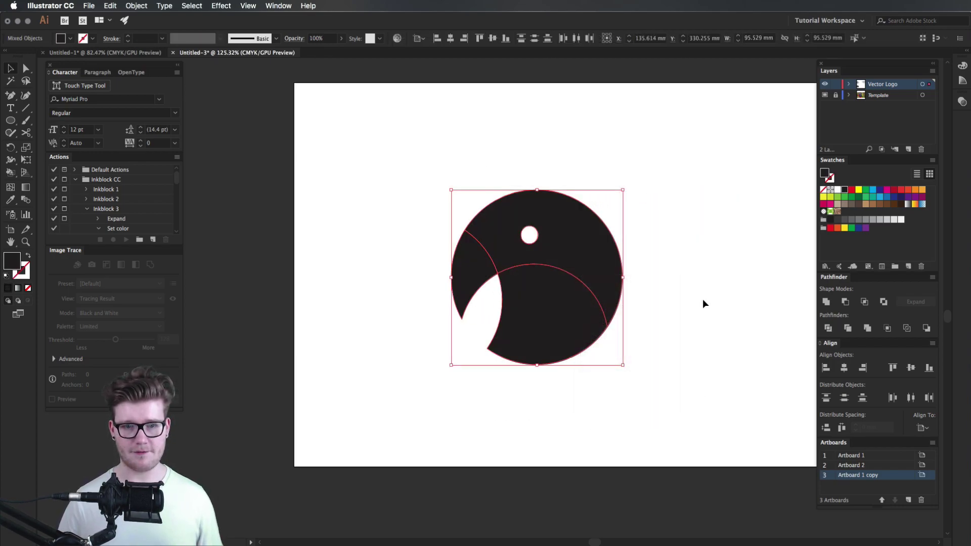
drag(546, 227, 622, 174)
key(super+z)
drag(562, 319, 561, 364)
key(super+z)
Select the left upper-beak piece on its own
click(474, 273)
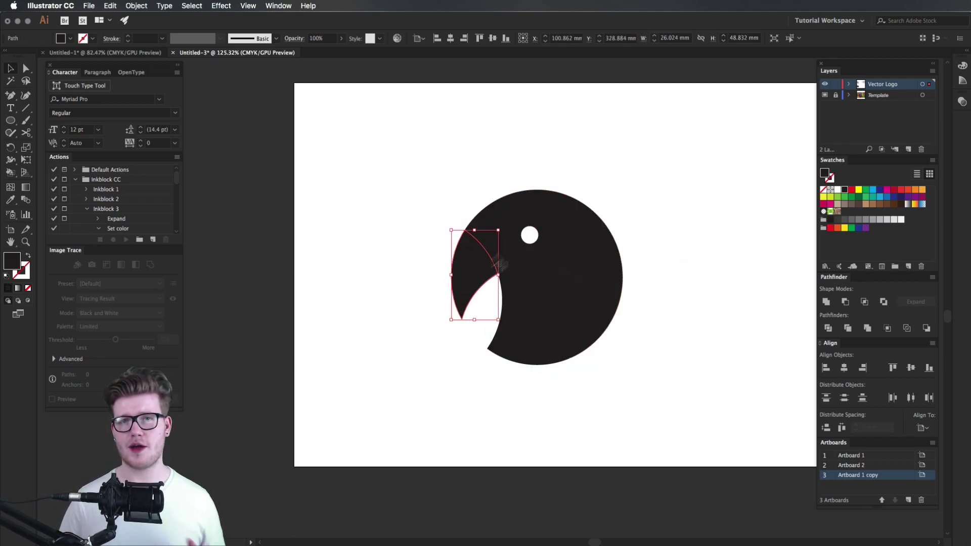
click(565, 169)
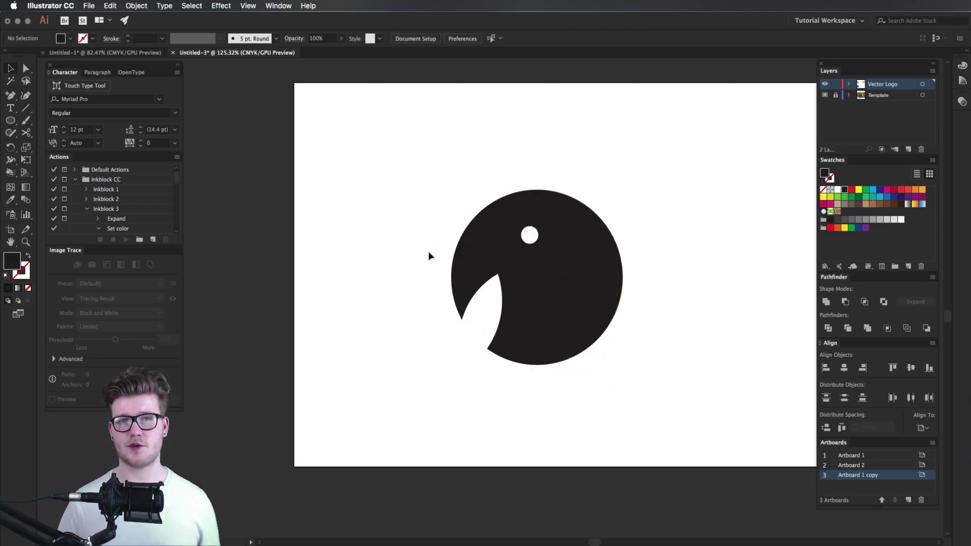
click(465, 275)
shift+click(532, 311)
shift+click(576, 228)
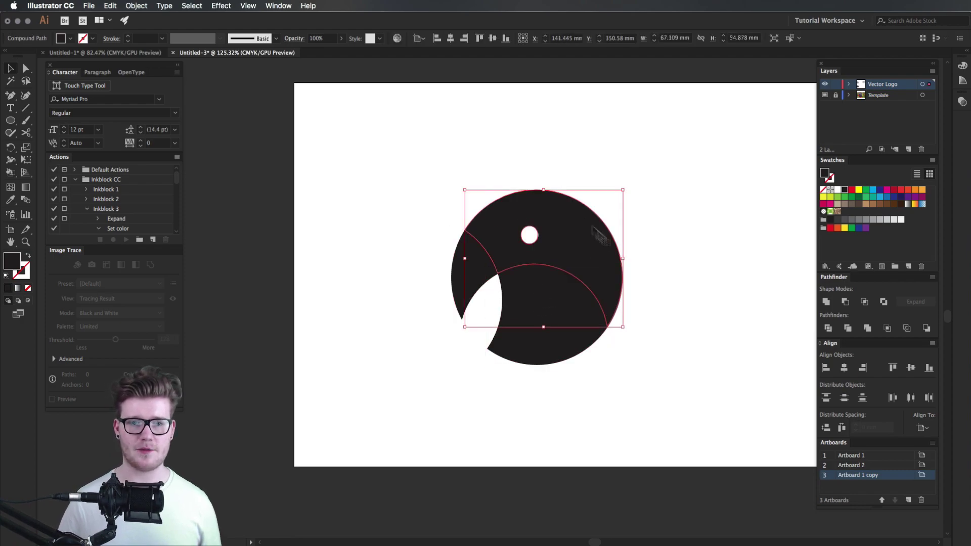
click(429, 265)
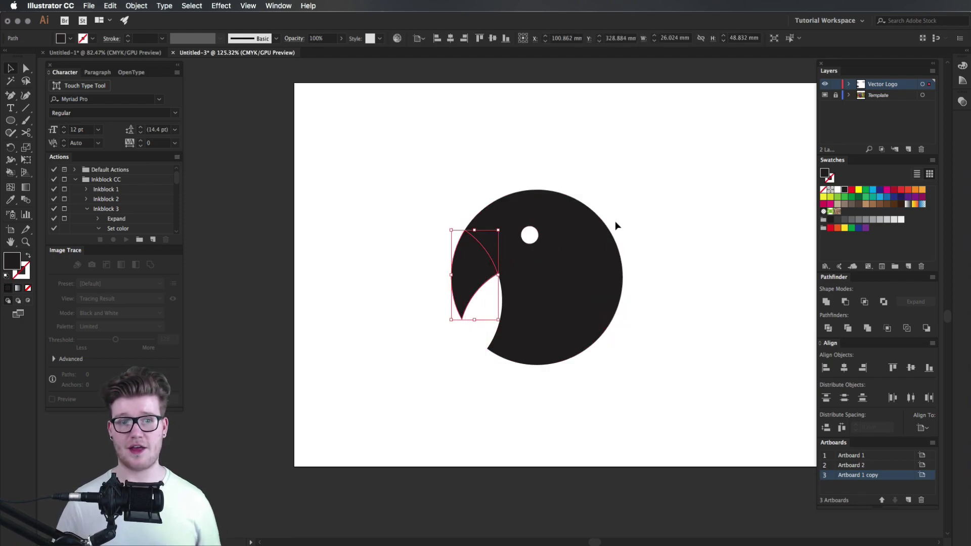
Apply red, magenta and blue swatches to the beak, lower body crescent and head, then deselect
click(850, 192)
click(591, 229)
click(567, 266)
click(887, 191)
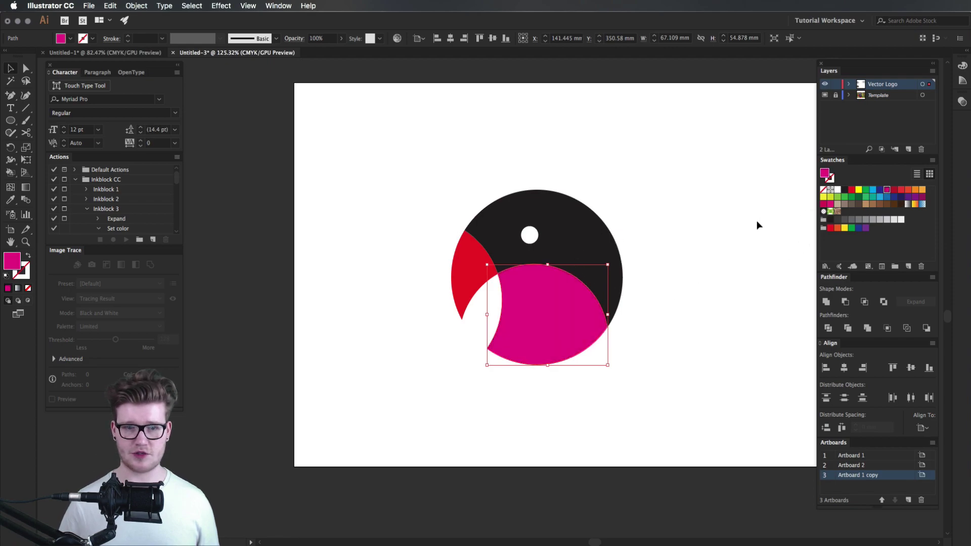
click(567, 220)
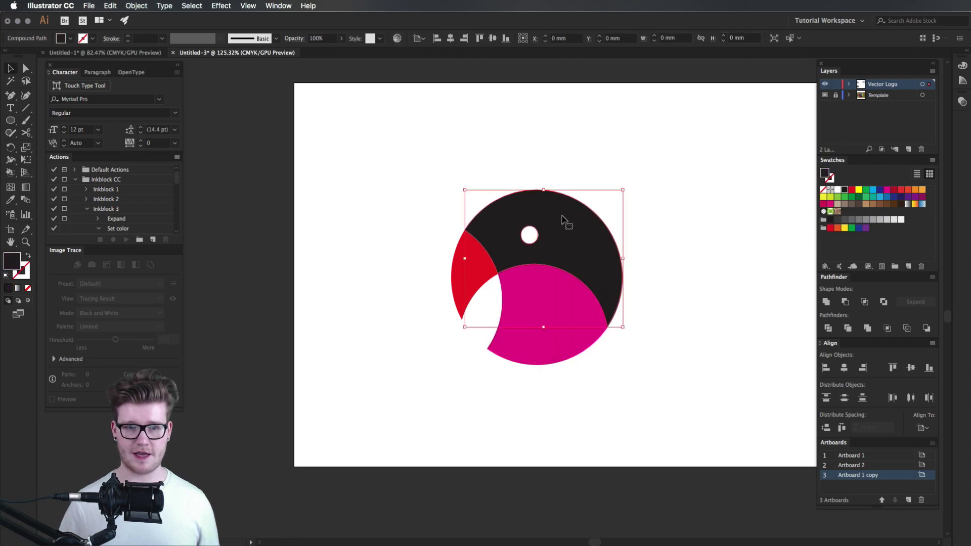
click(871, 192)
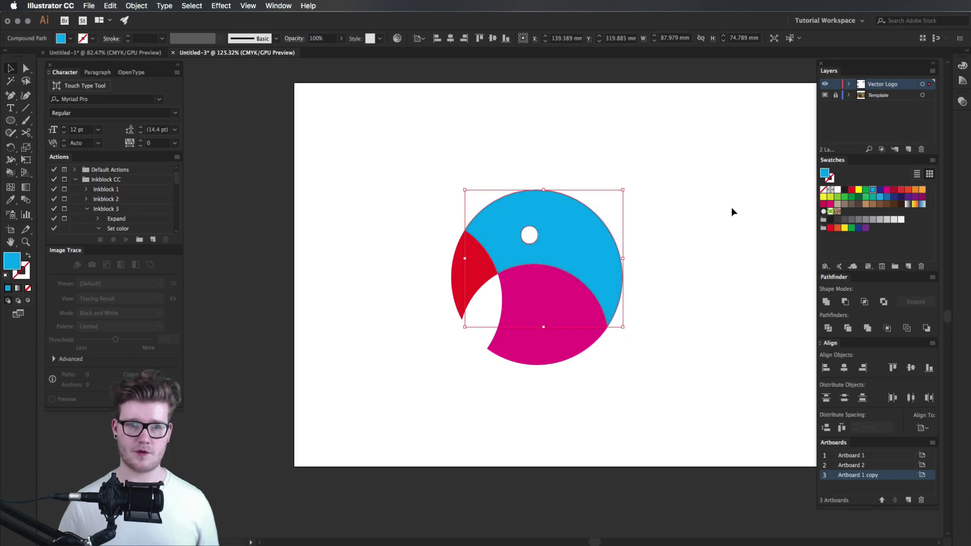
click(732, 208)
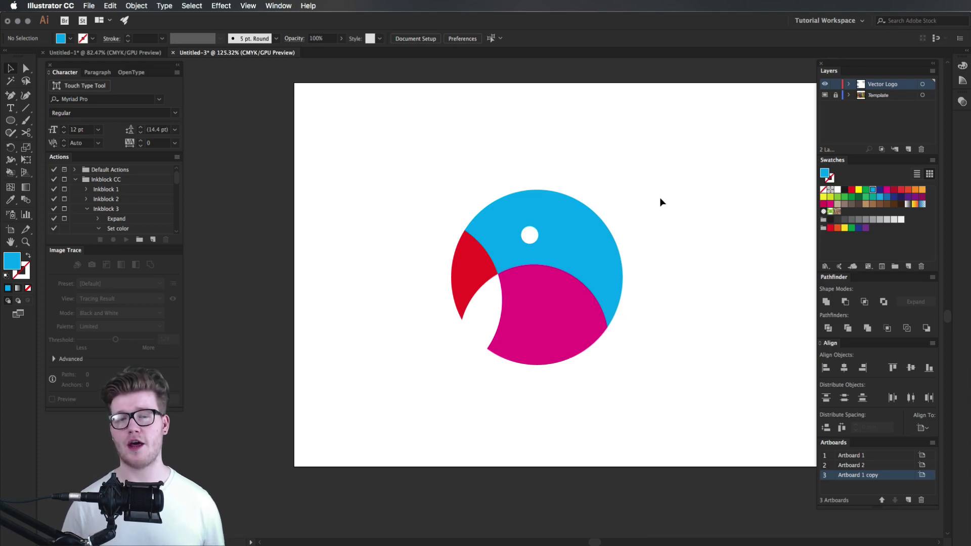
Glance at the finished logo document, then return to the Untitled-3 flat bird document
key(super+grave)
scroll(659, 198, down, 5)
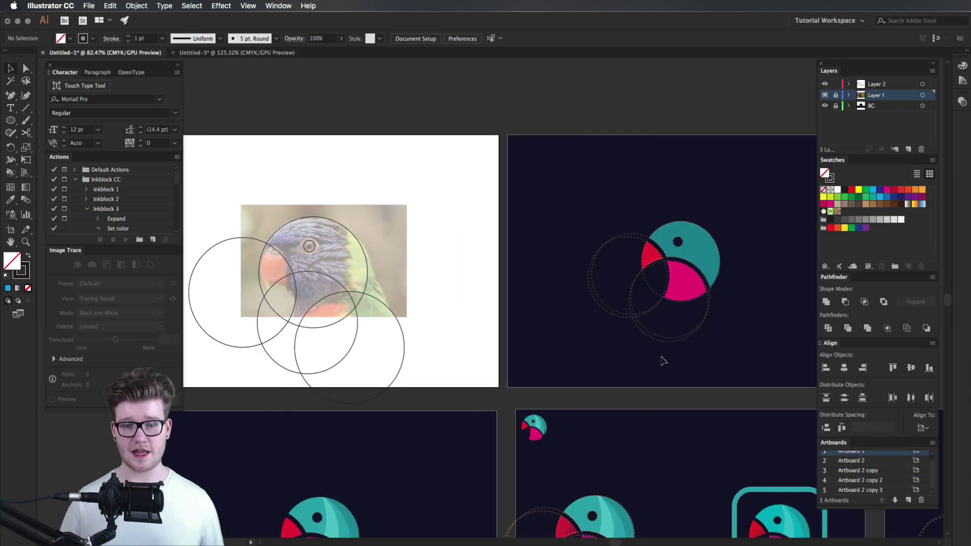
scroll(606, 333, up, 5)
scroll(758, 287, up, 3)
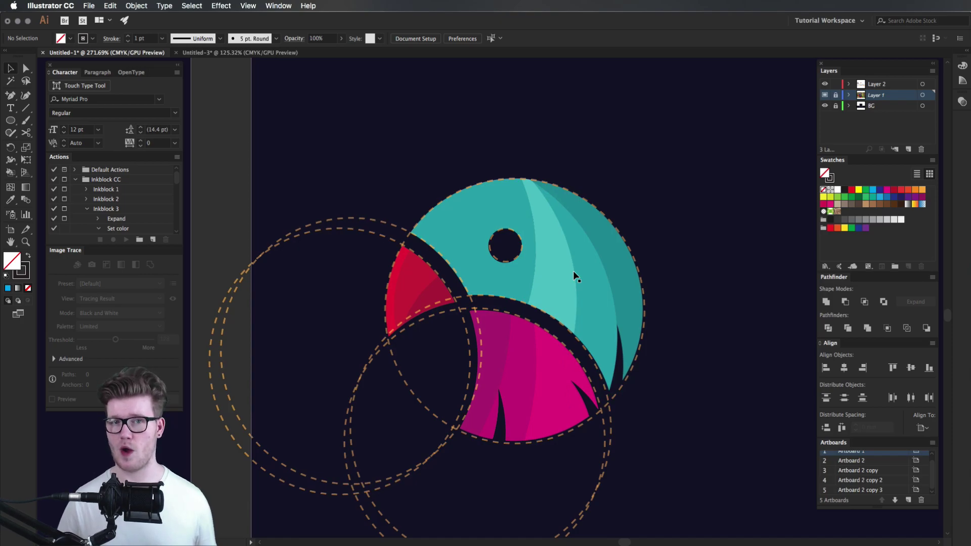
key(super+grave)
scroll(577, 277, up, 2)
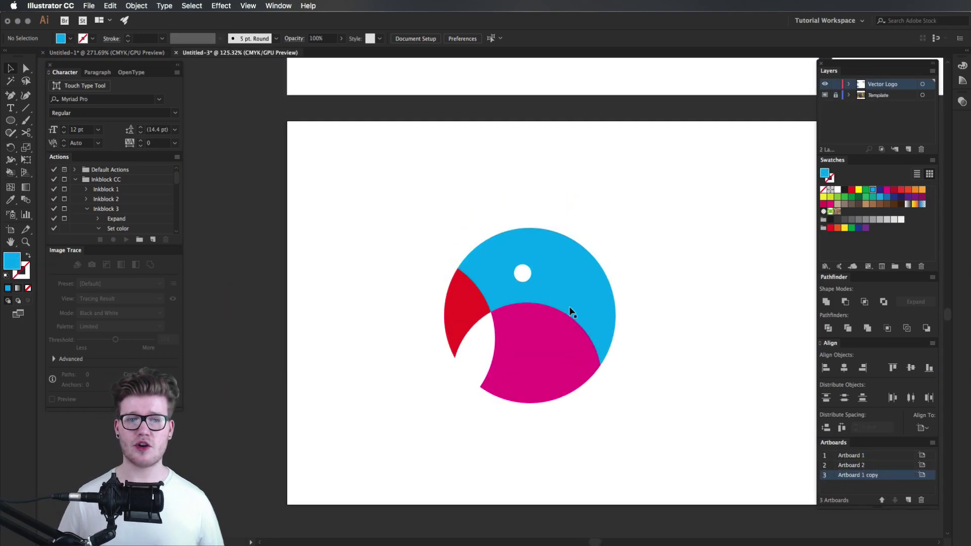
Select the bird and duplicate its artboard to the right as a fourth artboard
drag(640, 223, 441, 431)
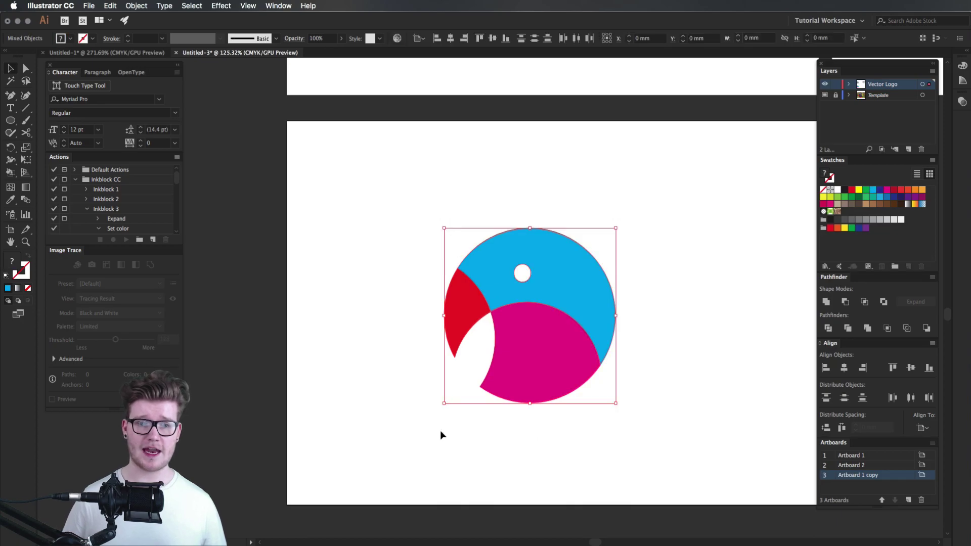
scroll(487, 421, down, 4)
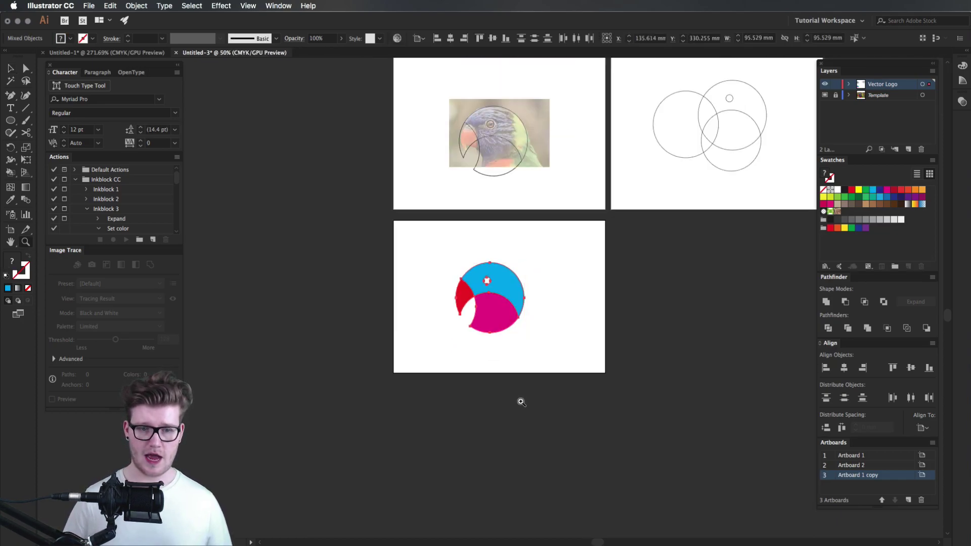
key(shift+o)
scroll(534, 324, left, 2)
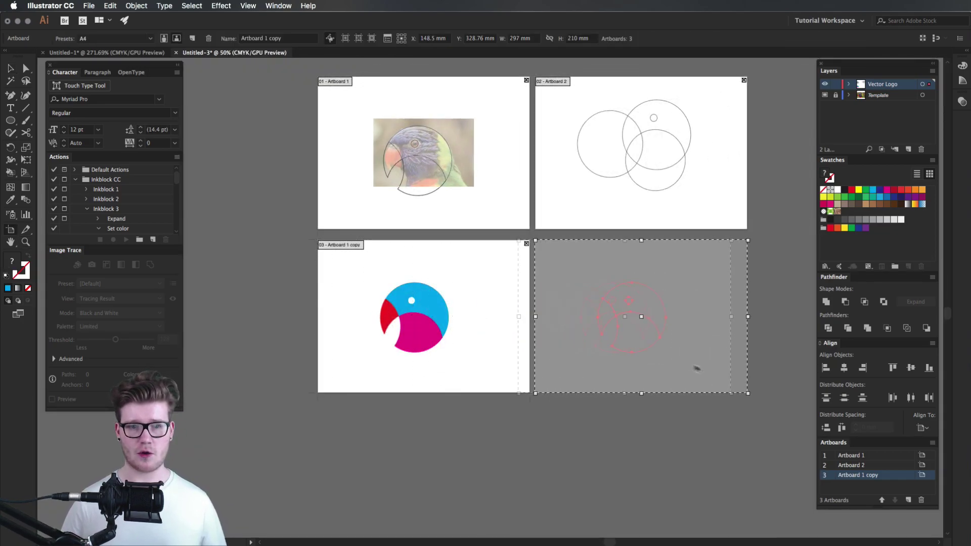
alt+drag(456, 327, 673, 367)
key(Escape)
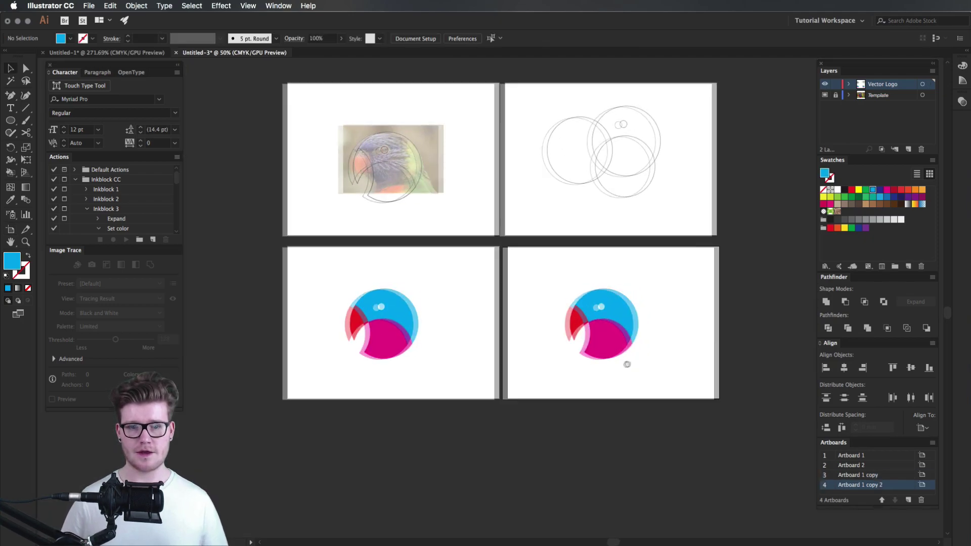
scroll(672, 367, up, 5)
scroll(766, 331, up, 1)
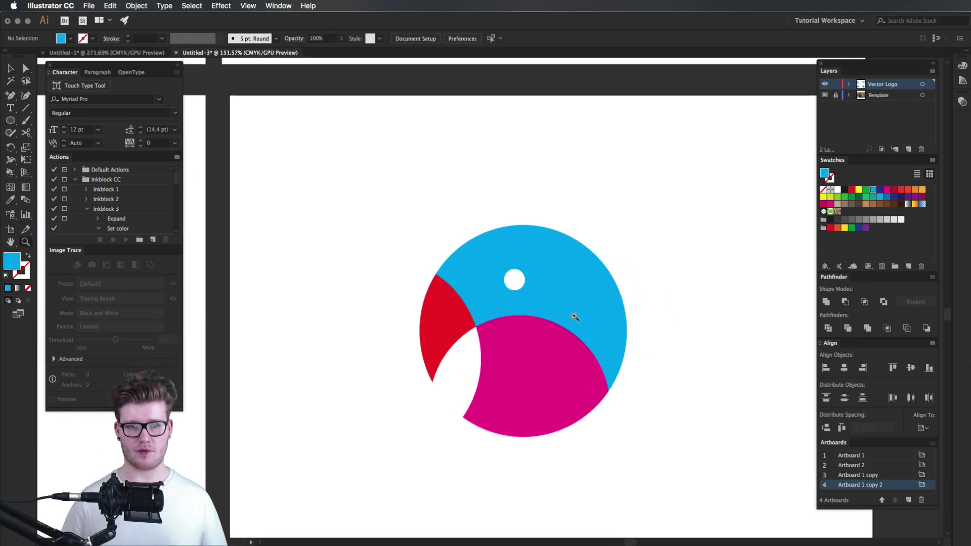
Scale the copied bird slightly smaller and zoom in on it
key(v)
mouse_move(435, 462)
mouse_down()
mouse_move(622, 217)
mouse_move(607, 242)
mouse_up()
key(z)
scroll(595, 295, up, 3)
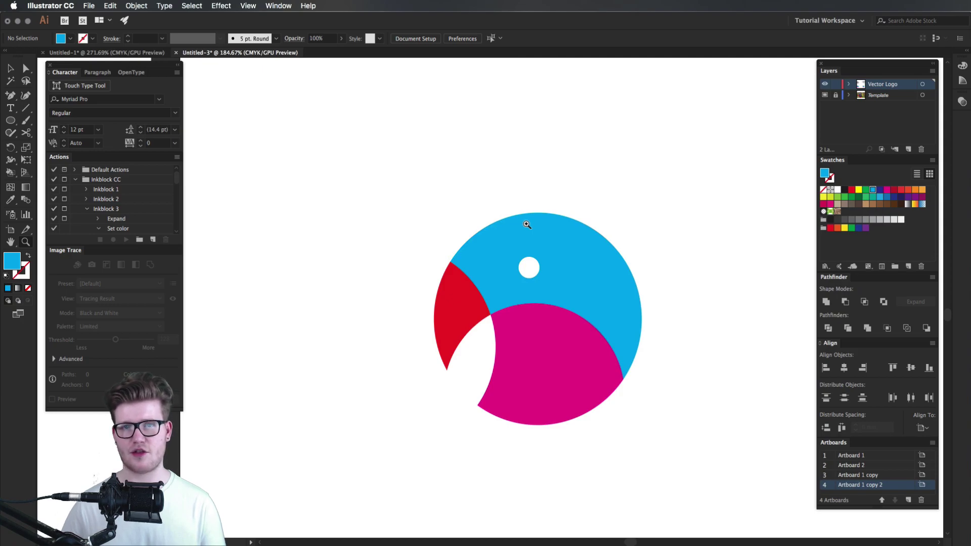
key(t)
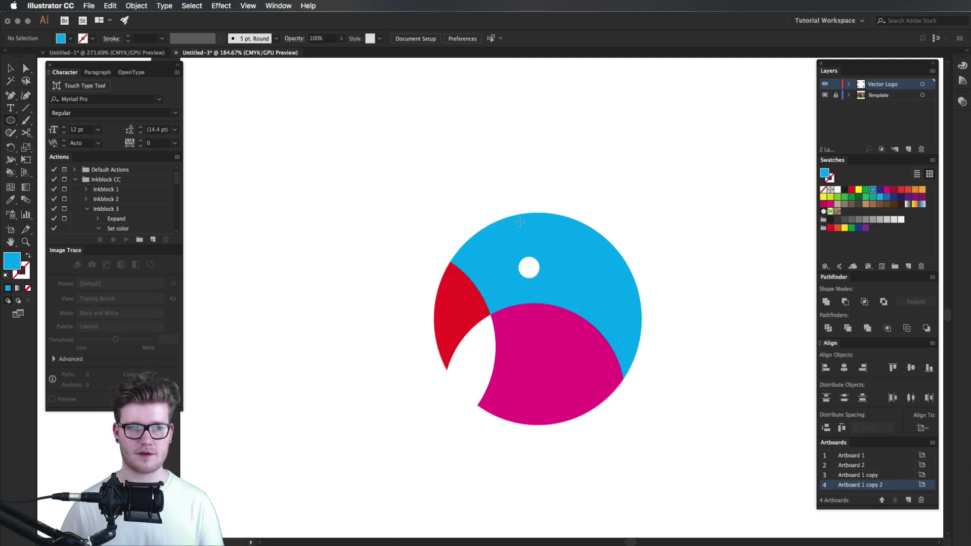
Draw a large circle over the bird's head with a red outline instead of a fill
drag(470, 206, 536, 444)
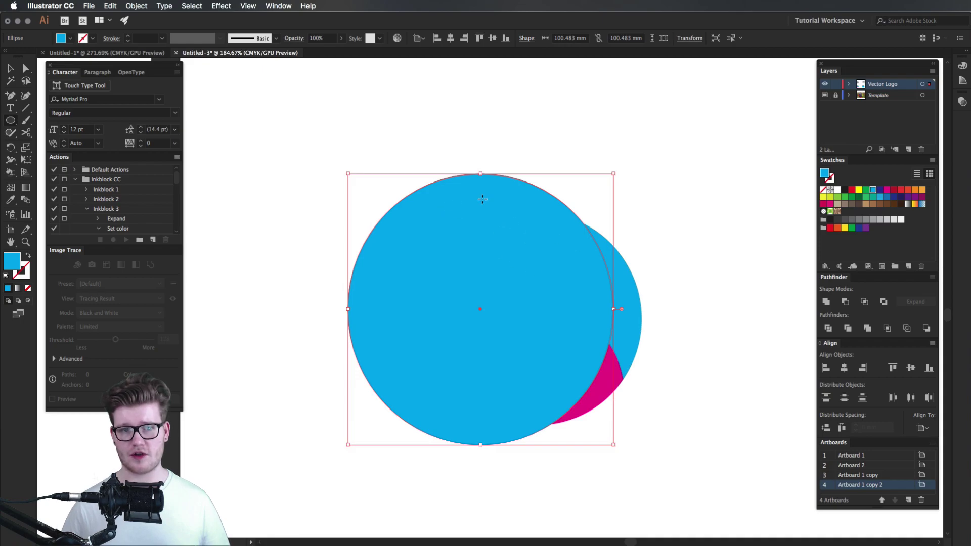
key(shift+x)
key(v)
click(871, 191)
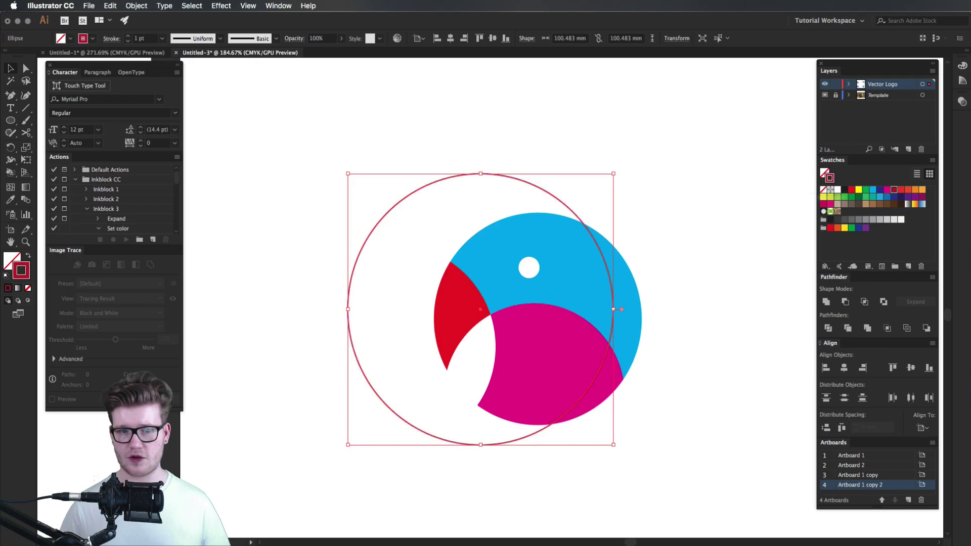
click(645, 205)
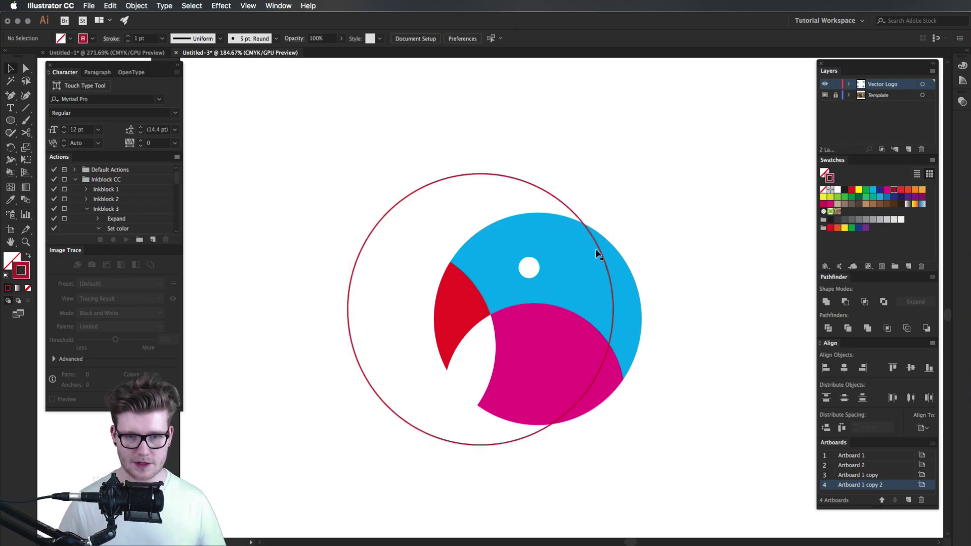
Duplicate the red circle twice, each copy offset up and to the left
mouse_move(568, 202)
mouse_down()
mouse_move(543, 196)
mouse_move(526, 175)
mouse_up()
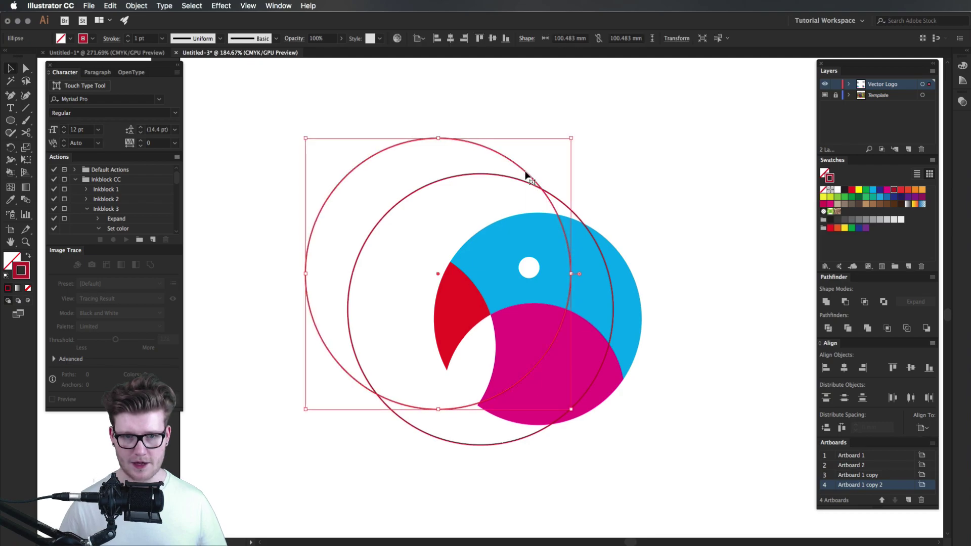
key(Right)
key(Right)
key(Right)
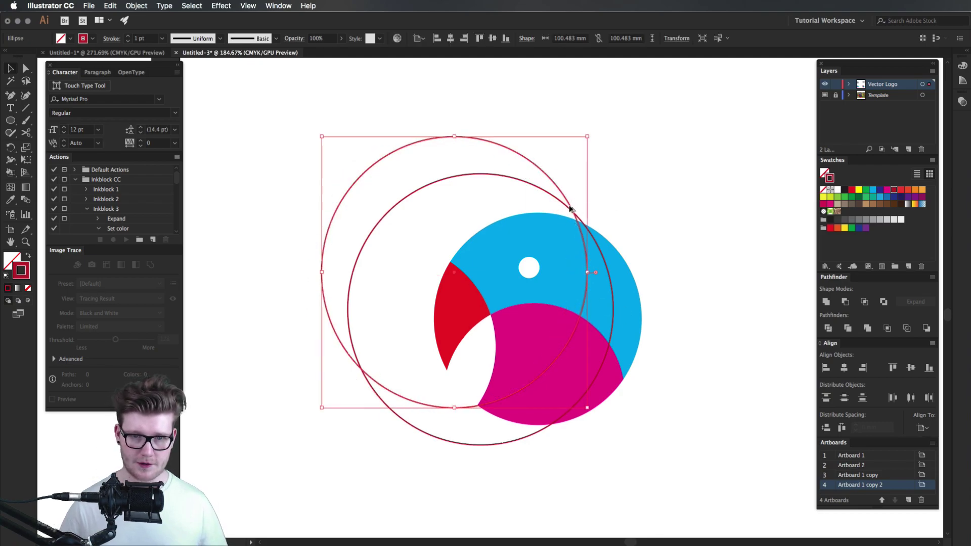
drag(571, 209, 552, 156)
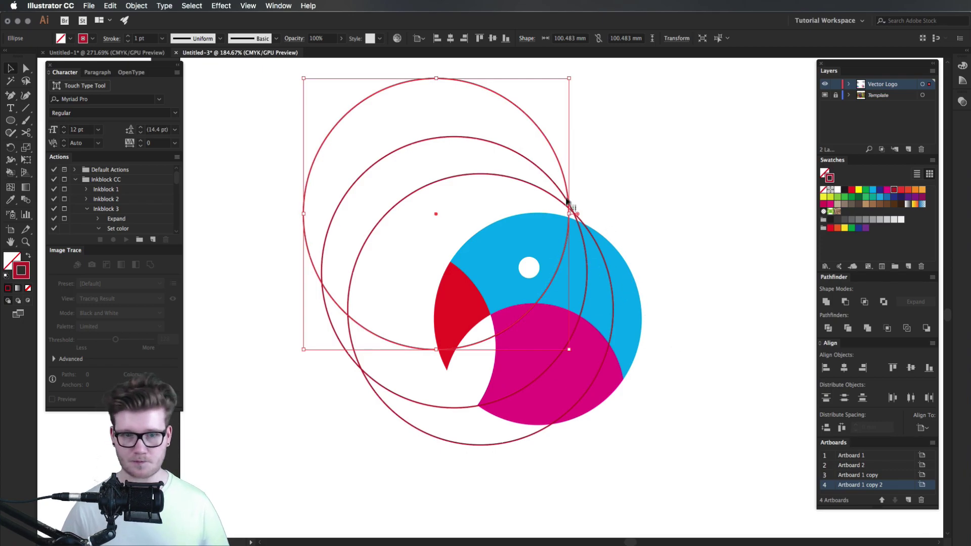
click(559, 230)
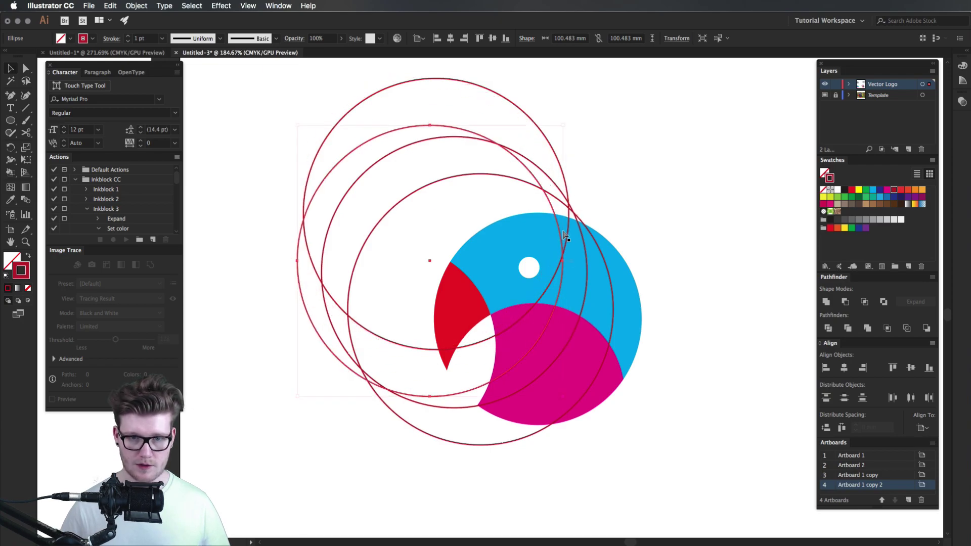
click(558, 193)
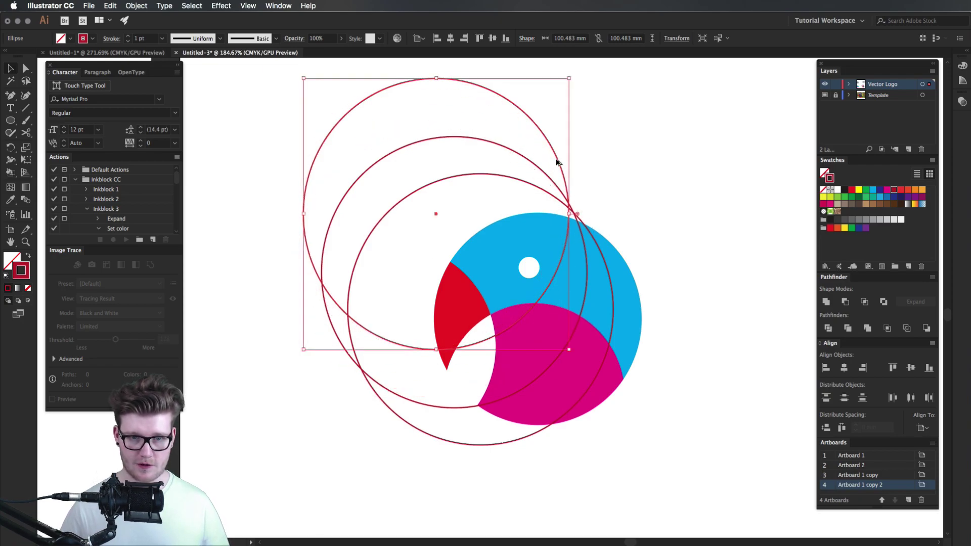
click(704, 219)
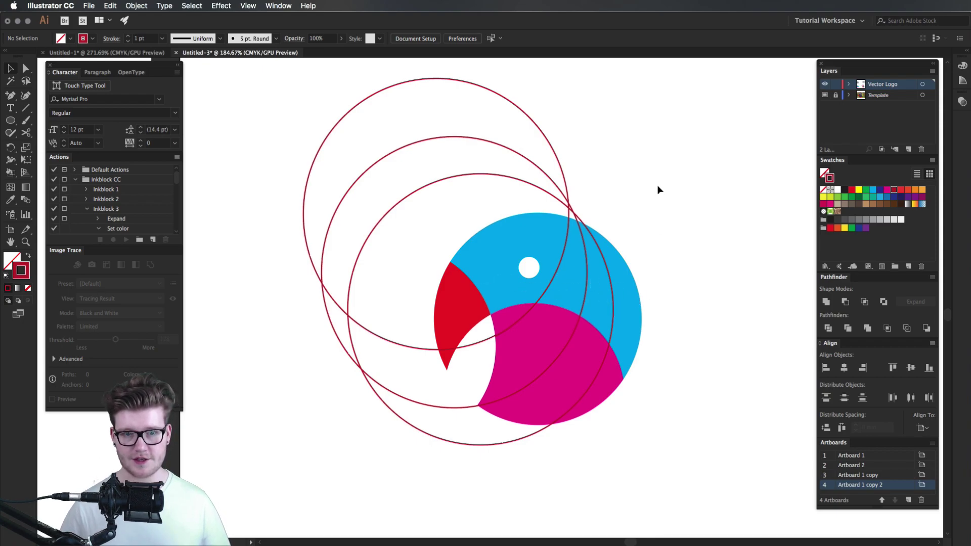
Erase the circle regions outside the head with Shape Builder, leaving arcs inside
drag(659, 190, 469, 278)
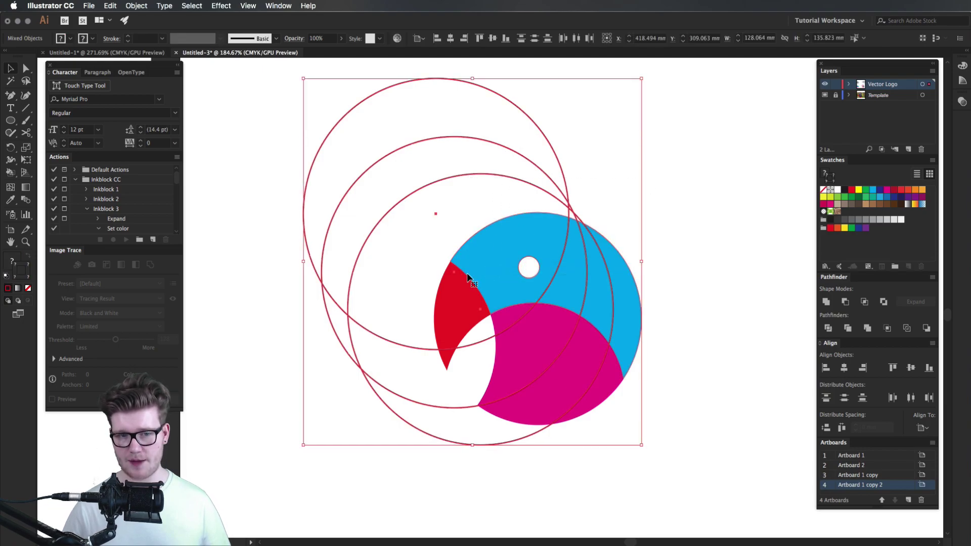
key(shift+m)
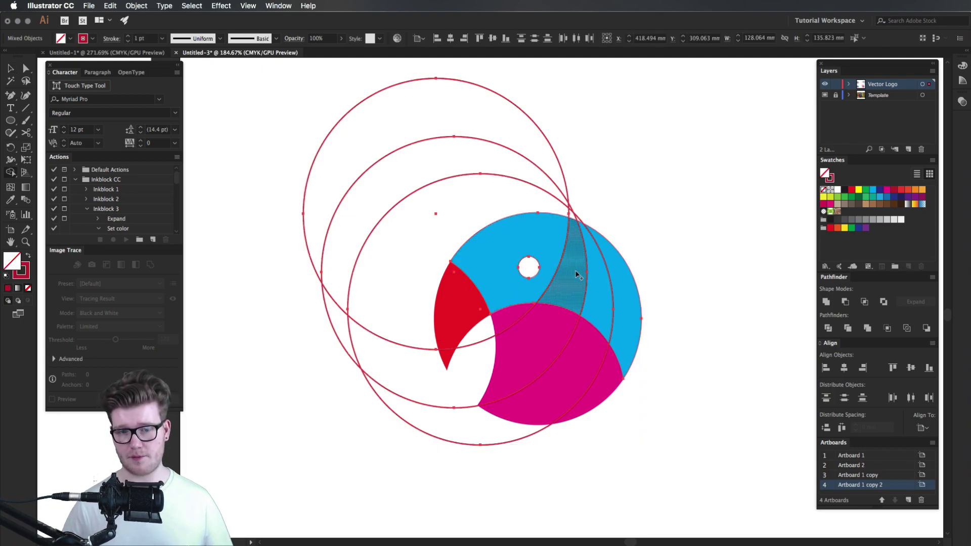
alt+drag(558, 107, 361, 306)
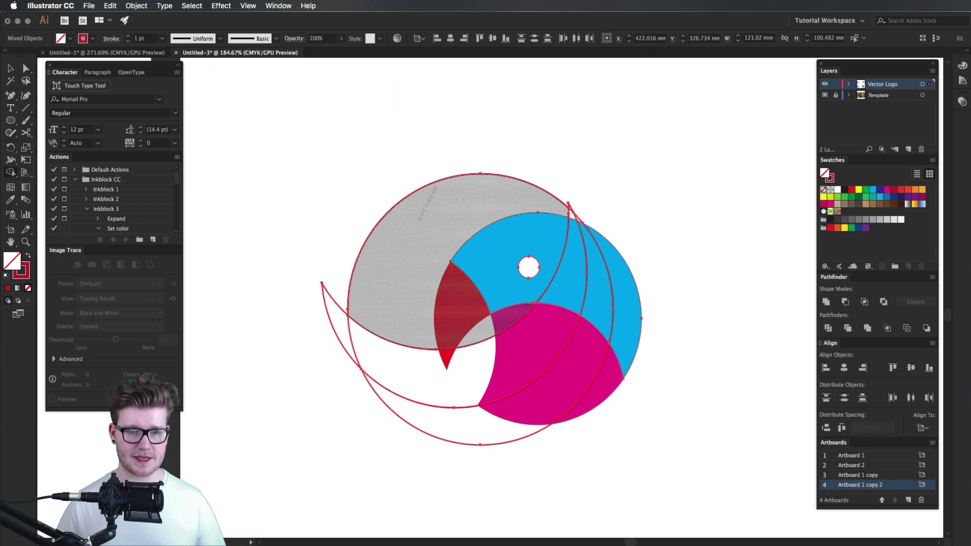
scroll(362, 306, down, 2)
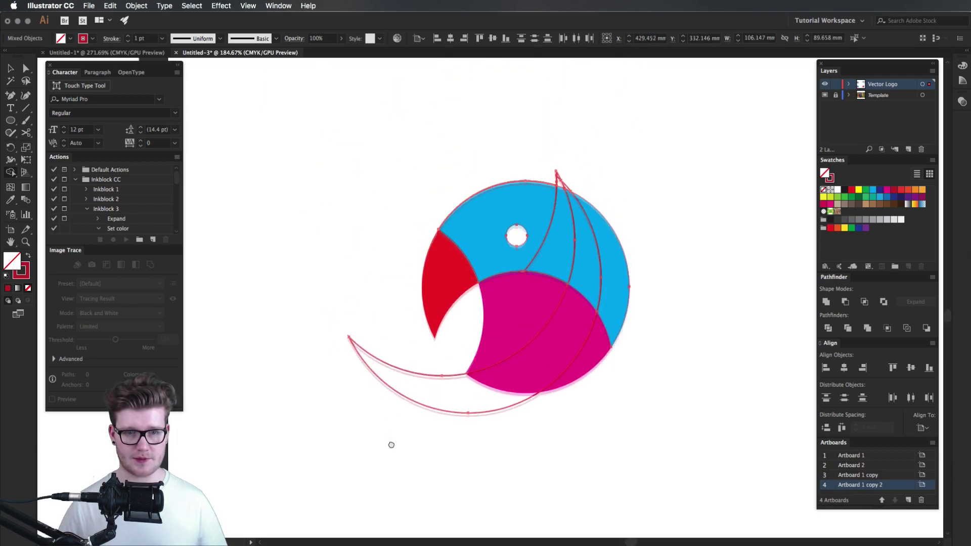
alt+click(395, 368)
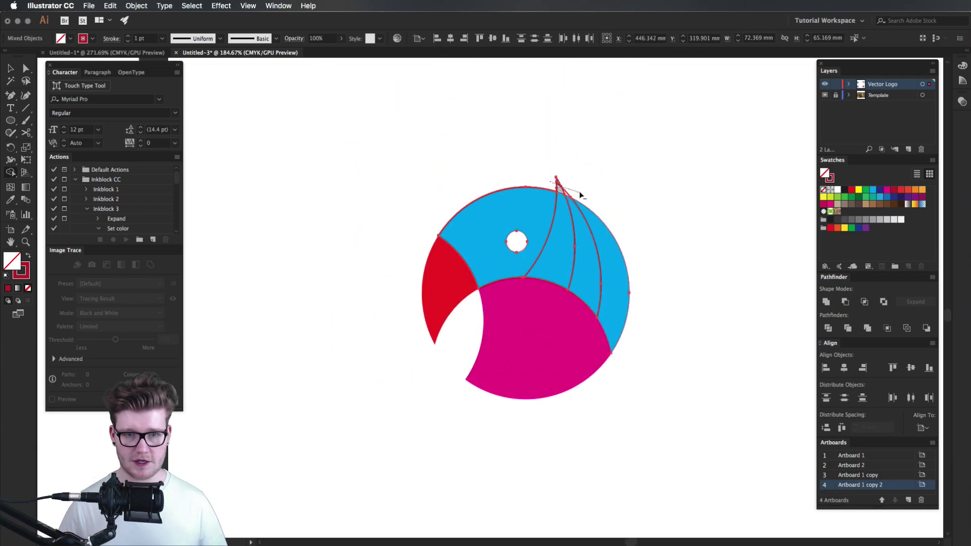
Zoom in on the head and clear the fill from the three right-side slices
key(ctrl+a)
key(ctrl+plus)
key(ctrl+plus)
click(616, 185)
scroll(615, 184, up, 1)
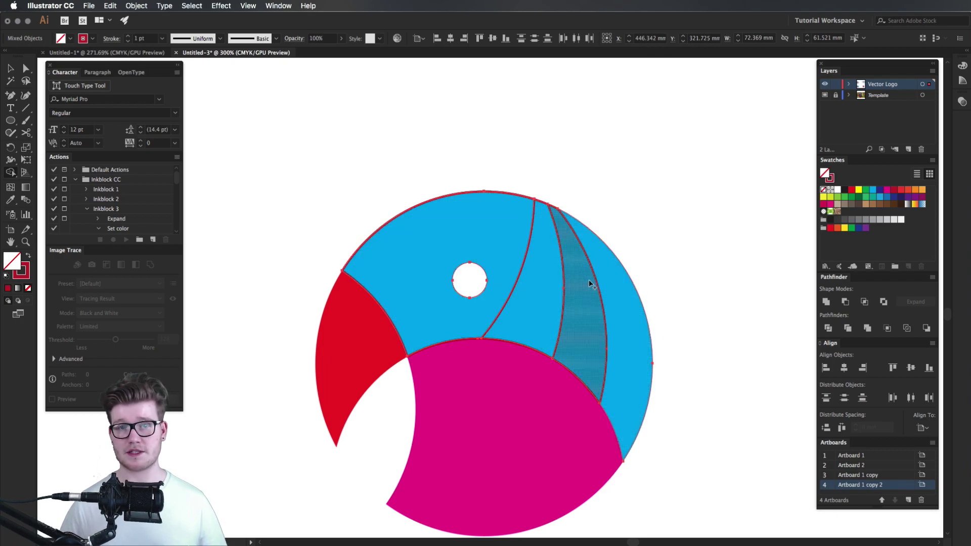
click(619, 311)
click(584, 312)
click(532, 296)
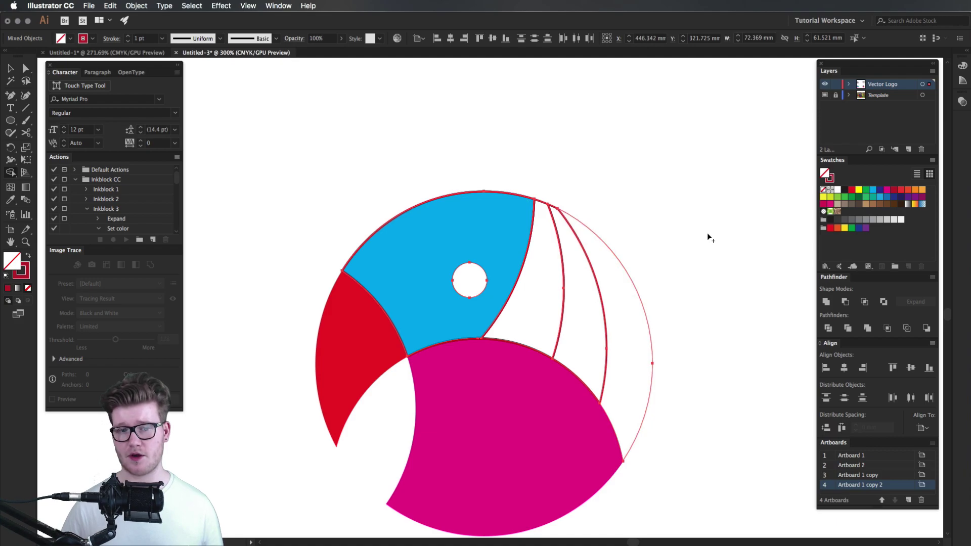
Cut the eye circle out of the head as a hole with Shape Builder
click(481, 229)
click(574, 318)
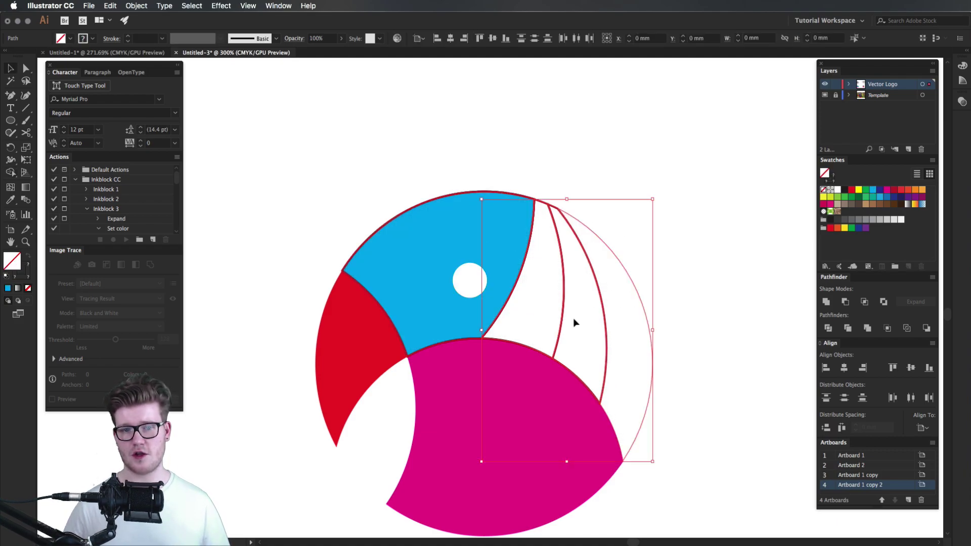
click(516, 291)
key(super+a)
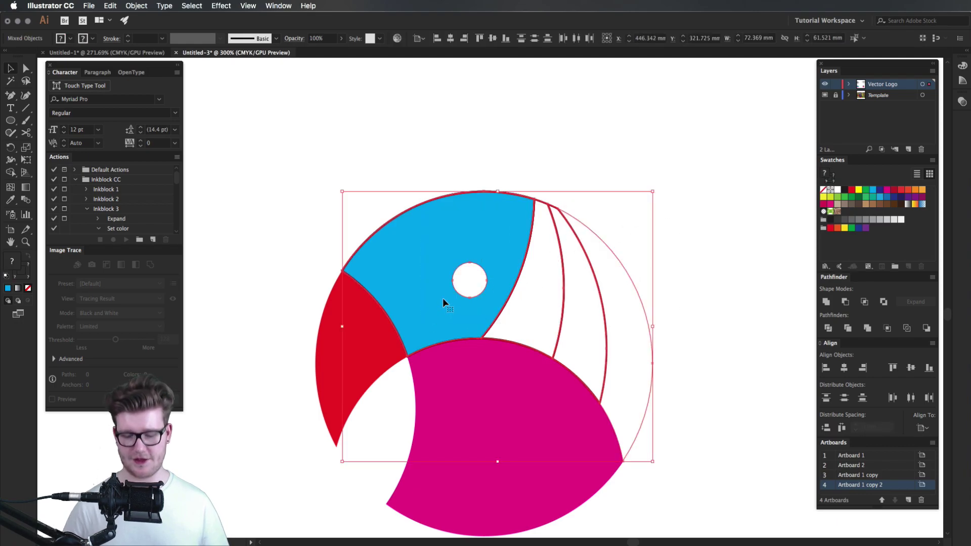
key(k)
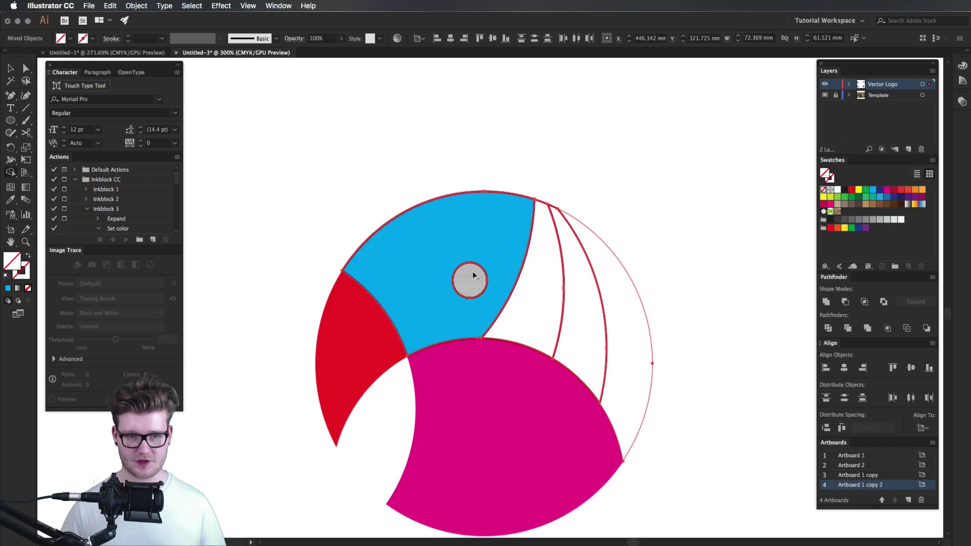
alt+click(474, 276)
Select the right-side arc slices and fill them with the head's blue using the Eyedropper
key(super+shift+a)
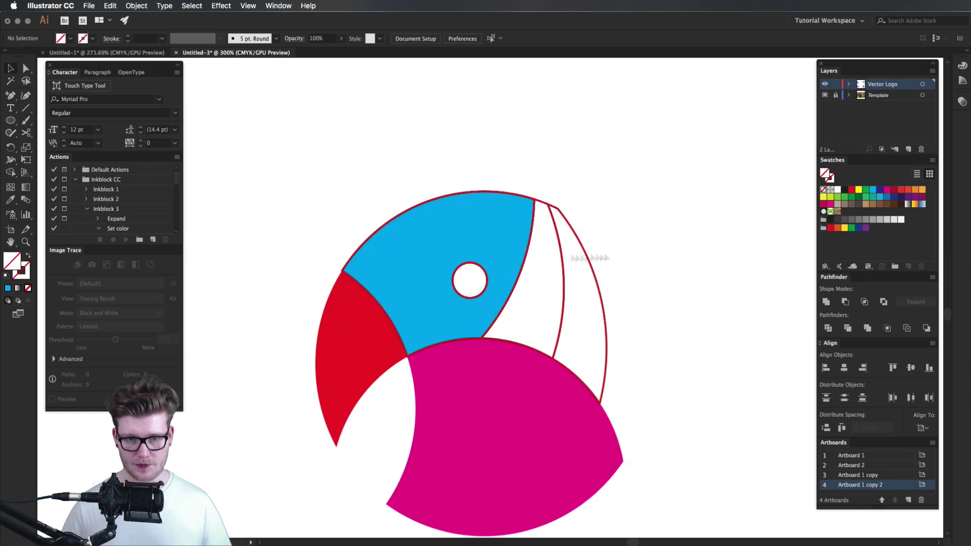
drag(662, 260, 545, 310)
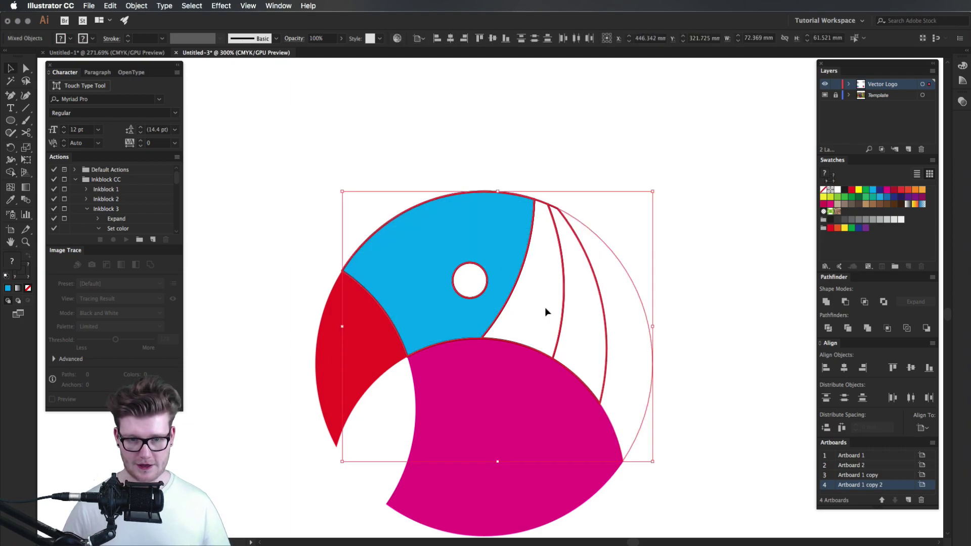
key(i)
click(499, 244)
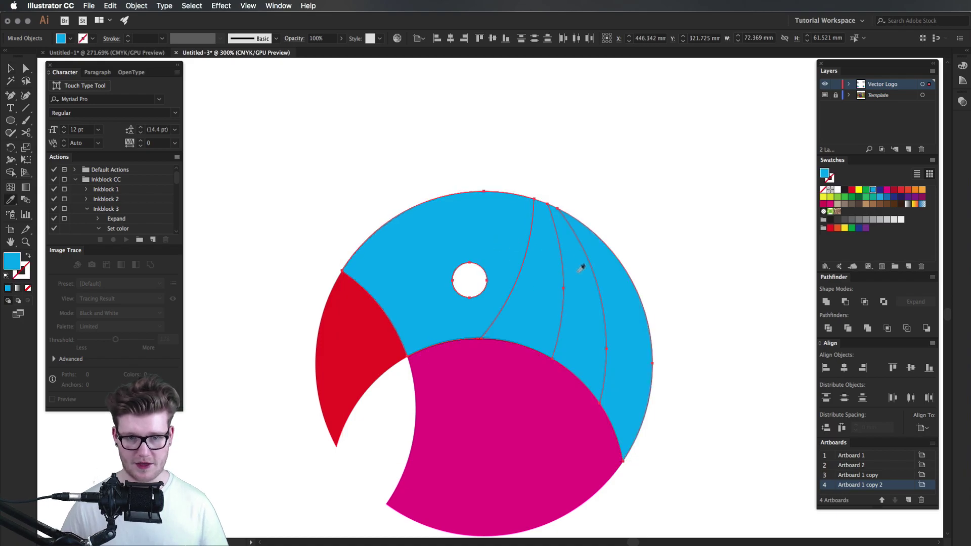
key(v)
Test-move arc slices to confirm they are separate, undoing each move
click(699, 242)
click(617, 302)
drag(616, 301, 683, 251)
key(super+z)
shift+click(577, 289)
drag(553, 213, 590, 140)
key(super+z)
click(623, 271)
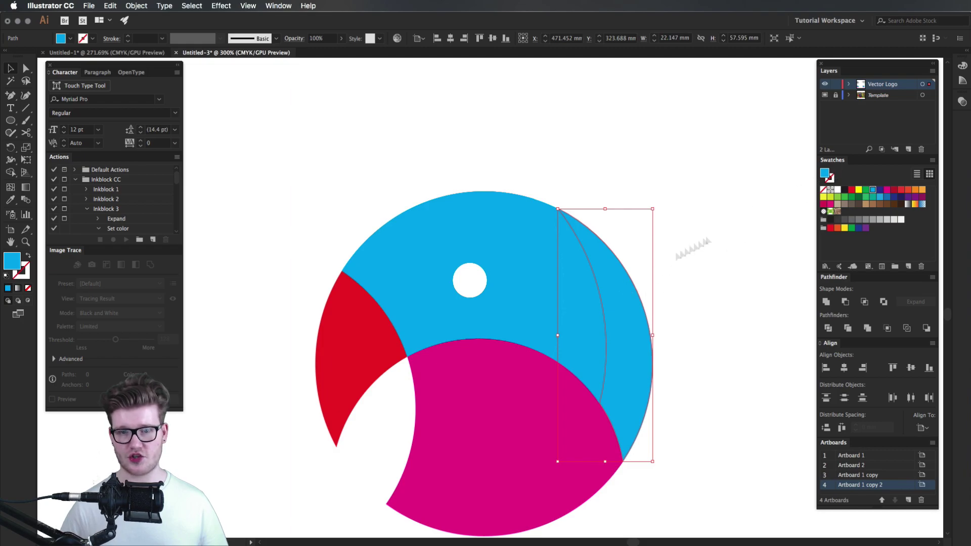
Shade the two rightmost crescents darker blue by lowering brightness in the Color Picker
double_click(827, 175)
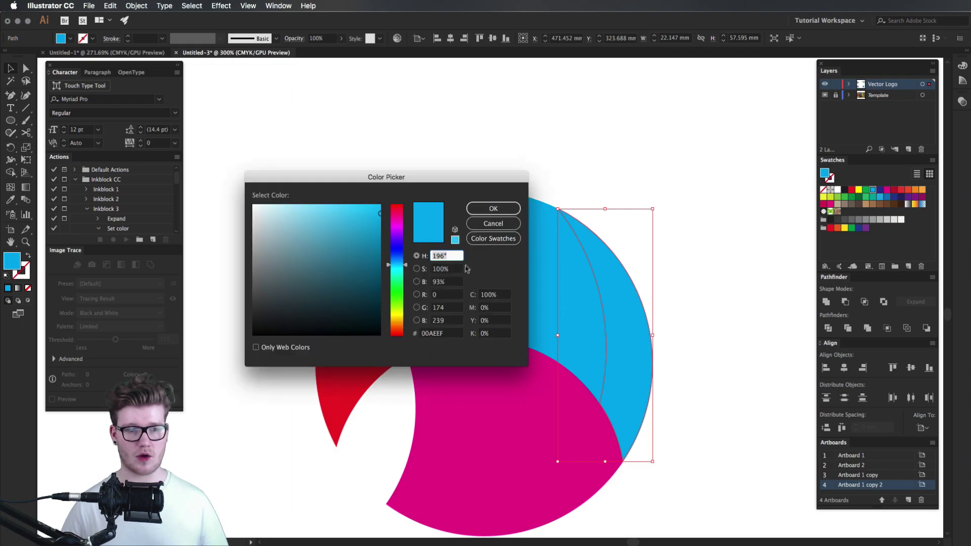
click(447, 282)
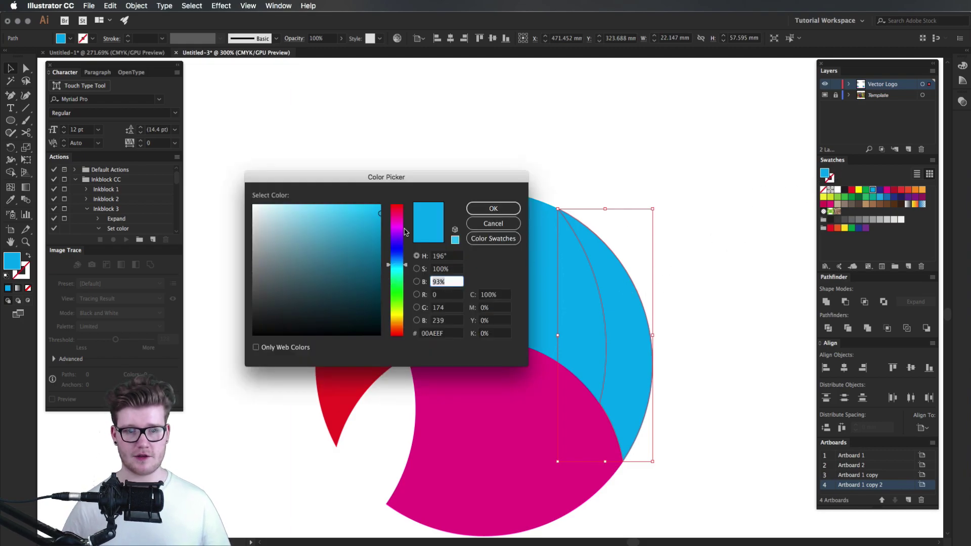
text(8070)
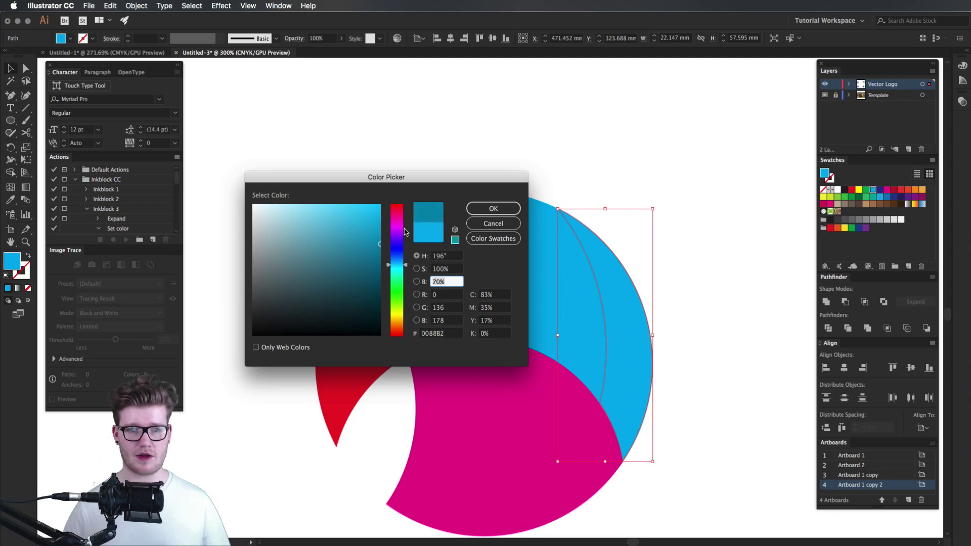
key(Return)
click(563, 292)
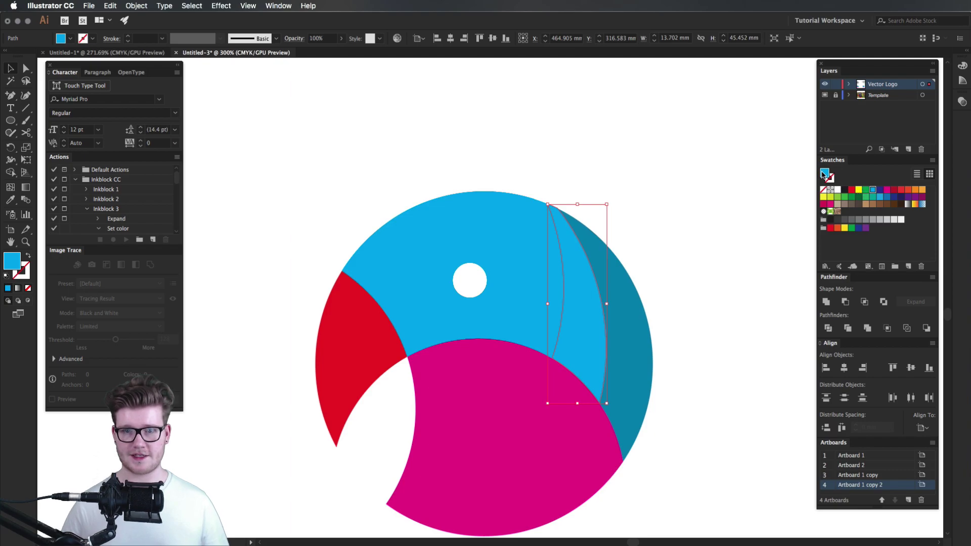
double_click(826, 175)
click(444, 281)
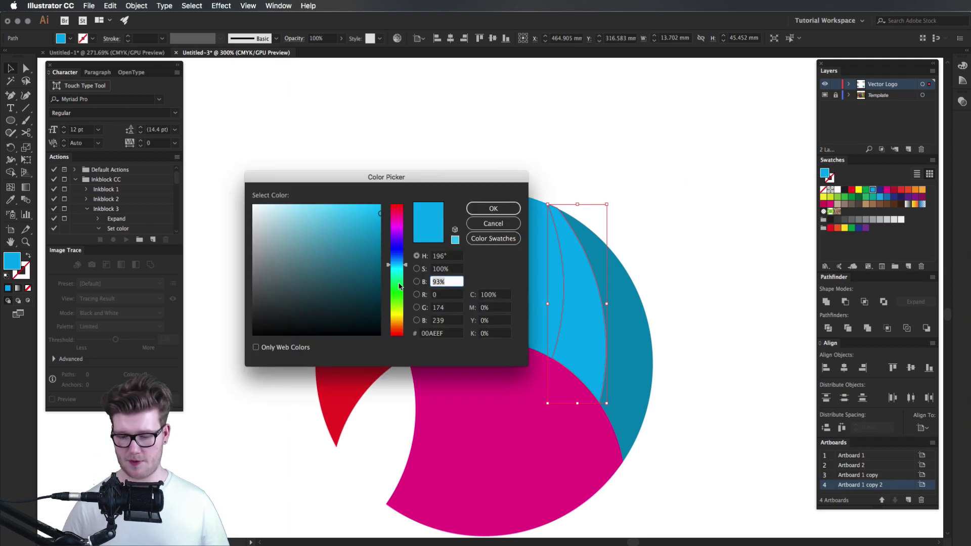
text(80)
key(Return)
Give the next two crescents to the left slightly darker blue shades
click(560, 282)
double_click(826, 175)
click(443, 282)
text(90)
key(Return)
click(638, 223)
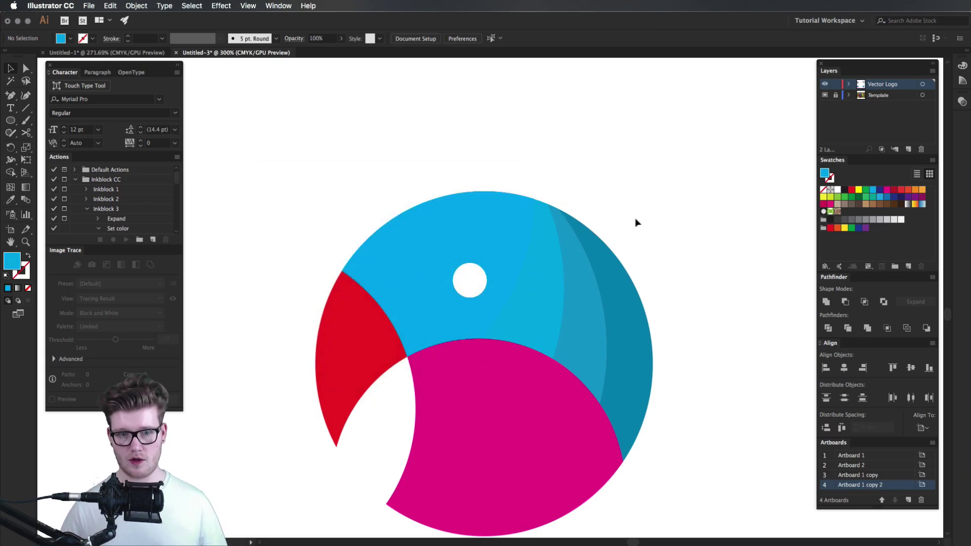
scroll(501, 273, down, 3)
scroll(592, 254, up, 2)
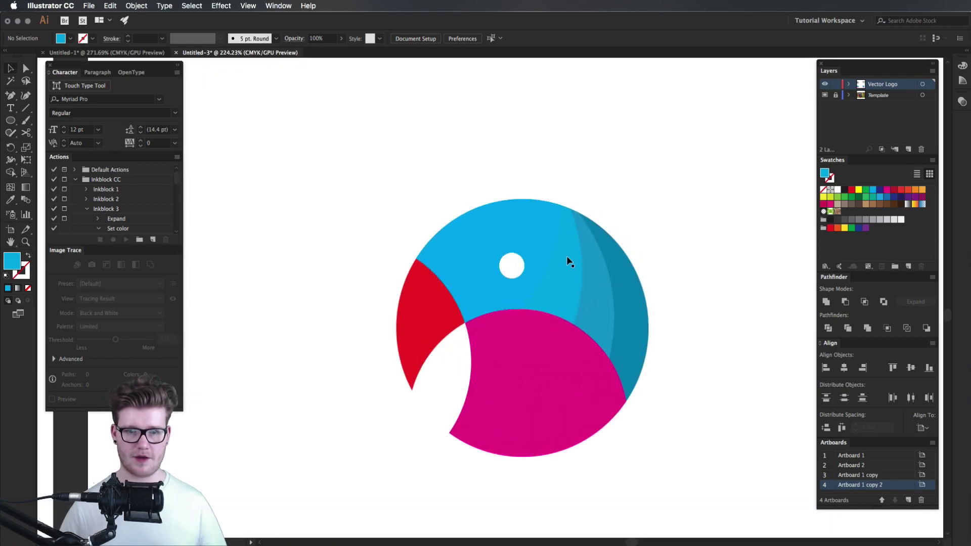
click(568, 260)
double_click(826, 176)
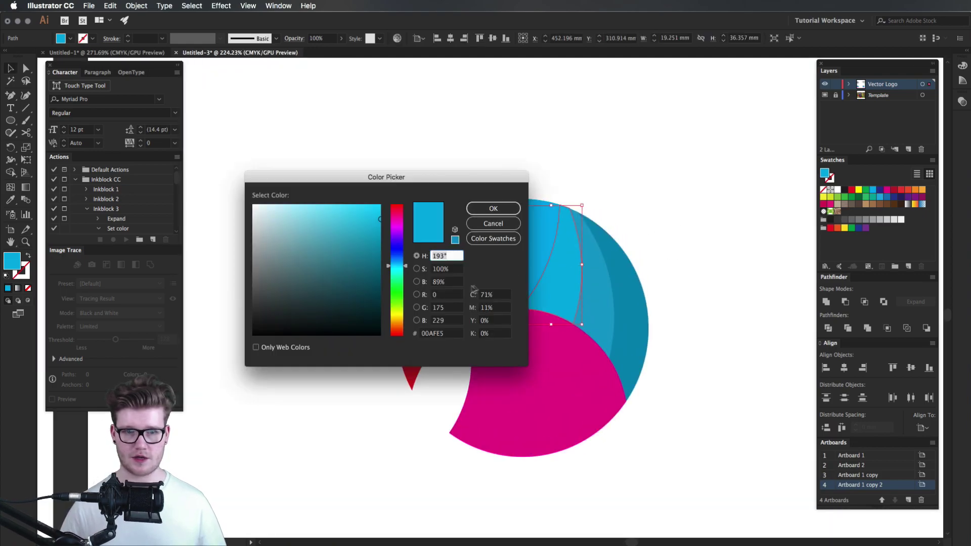
double_click(441, 282)
text(80)
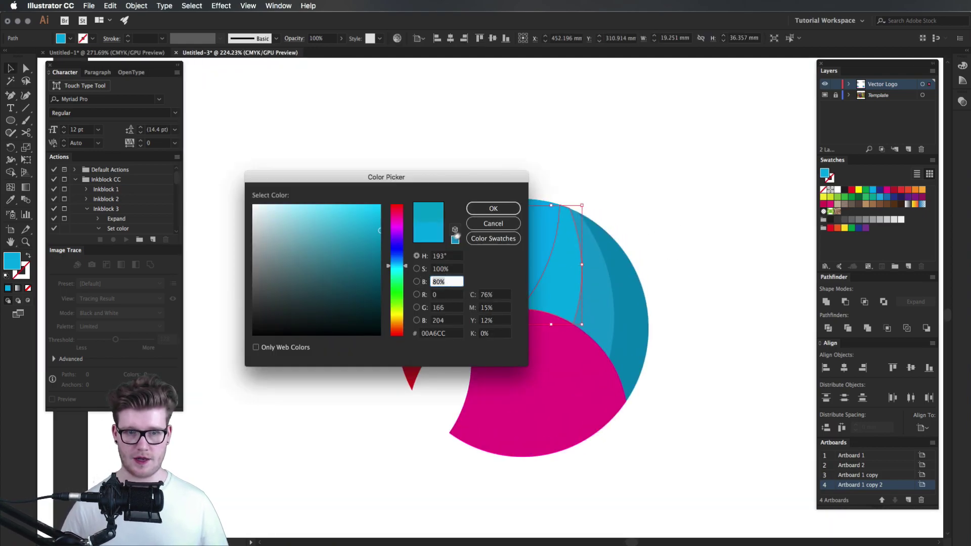
key(Return)
click(682, 222)
scroll(682, 222, up, 3)
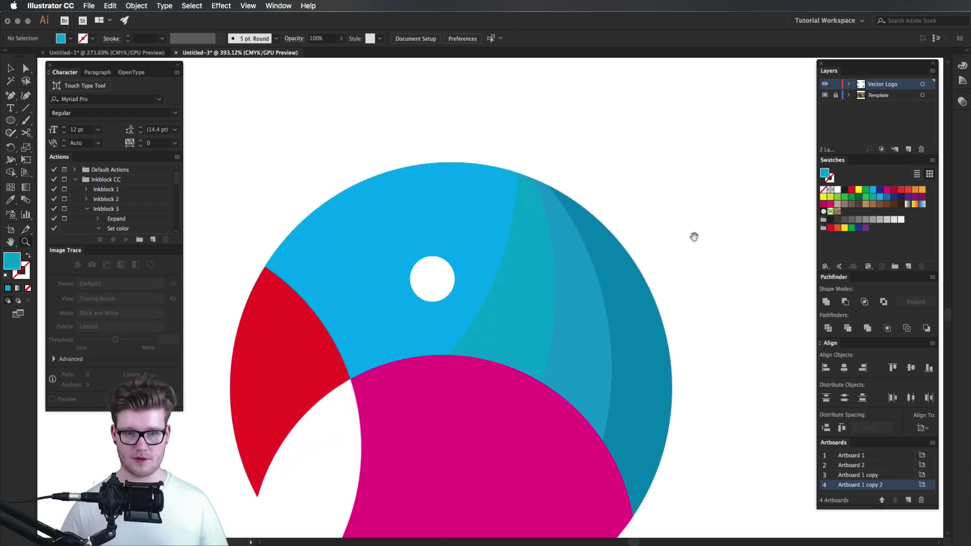
scroll(693, 237, down, 3)
scroll(592, 302, down, 2)
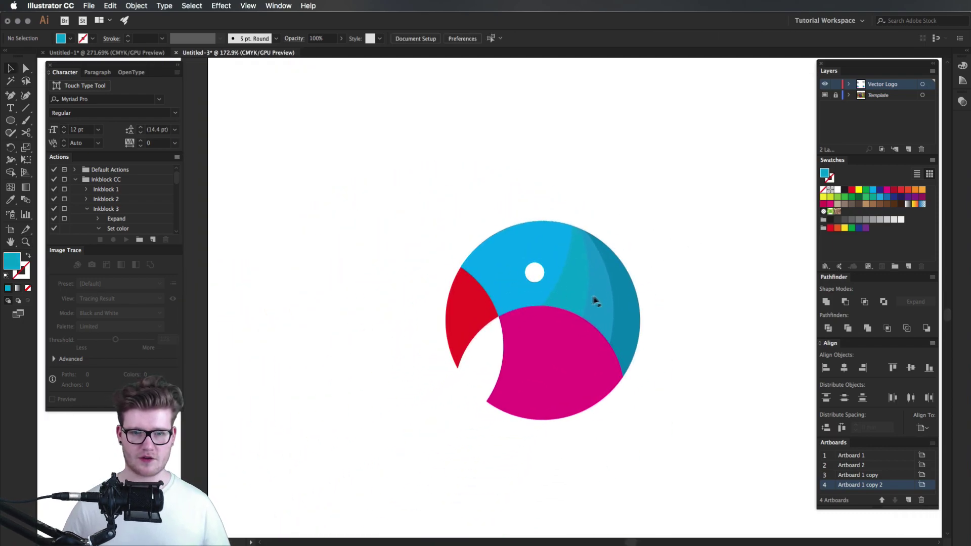
Select the thin teal sliver in the head, then deselect it
click(567, 304)
click(653, 277)
click(578, 282)
scroll(570, 284, up, 4)
scroll(570, 284, down, 6)
scroll(566, 285, up, 2)
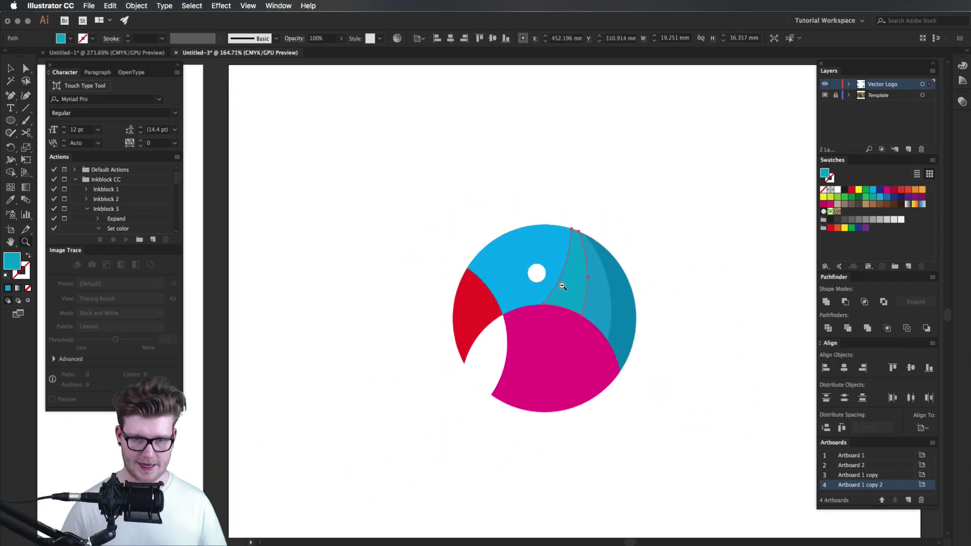
scroll(562, 286, down, 1)
click(637, 264)
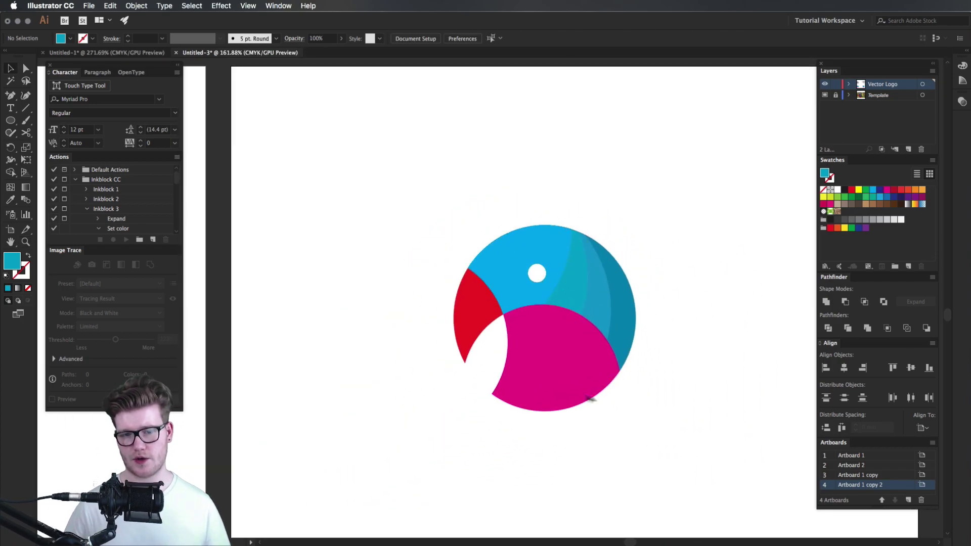
Move the magenta circle lower and make it an orange outline with no fill
click(574, 386)
drag(574, 386, 578, 447)
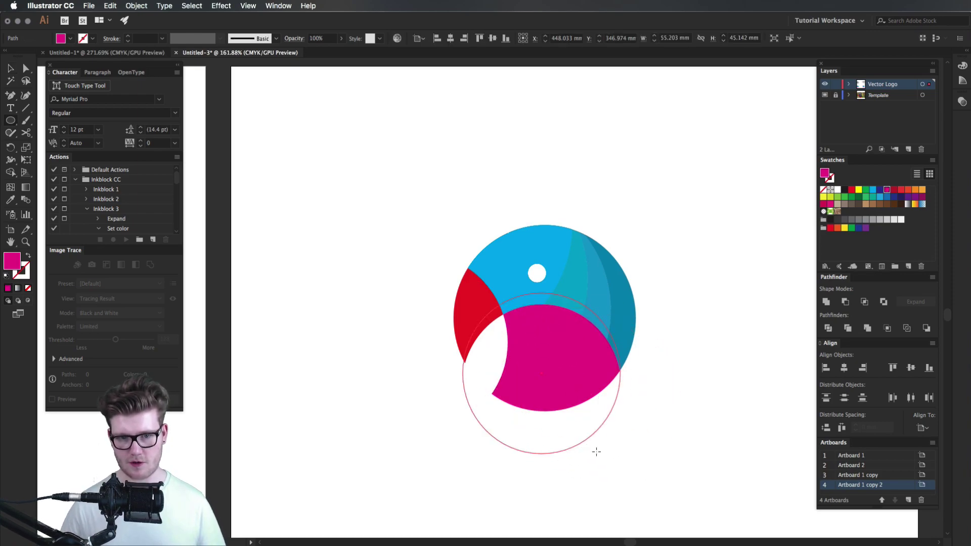
key(shift+x)
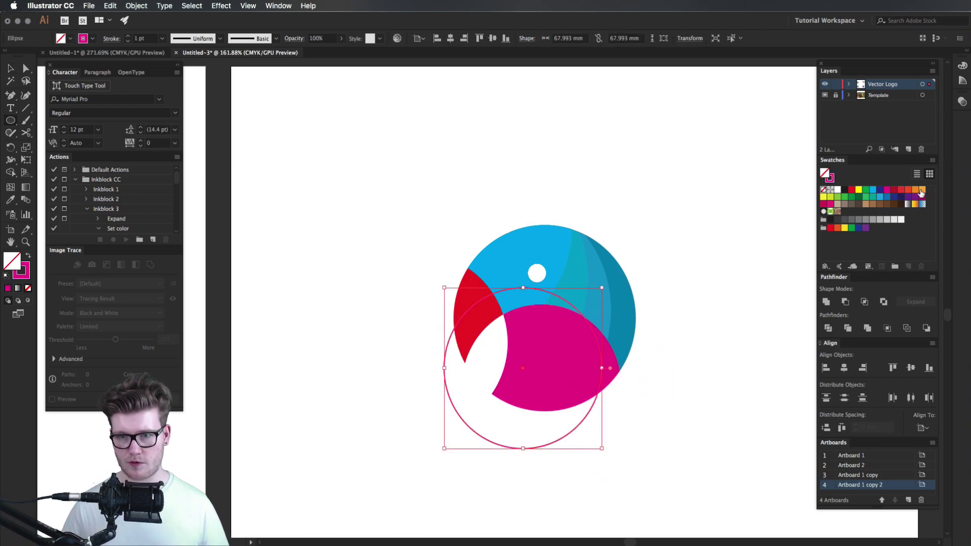
click(923, 192)
key(shift+x)
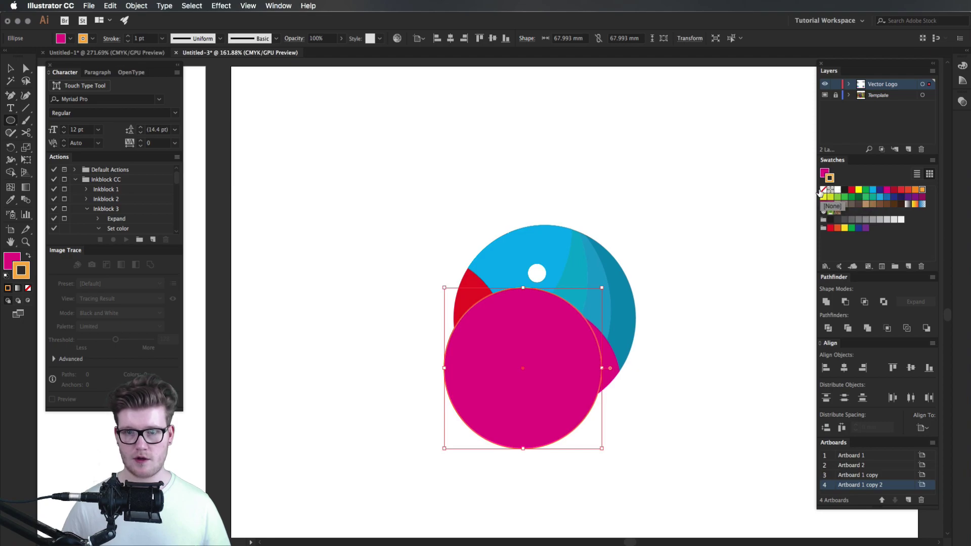
click(820, 191)
click(735, 224)
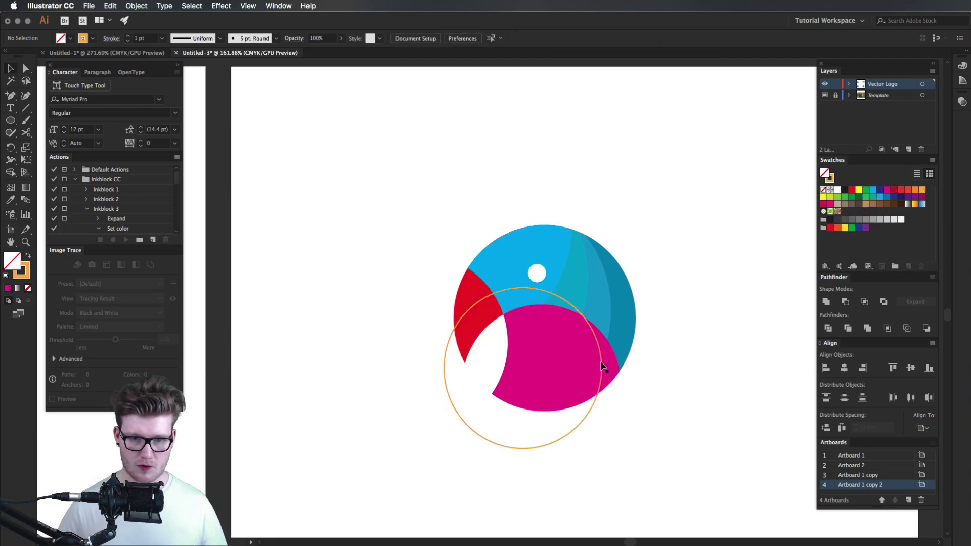
Place overlapping copies of the orange circle across the lower logo and select them all
drag(602, 368, 589, 348)
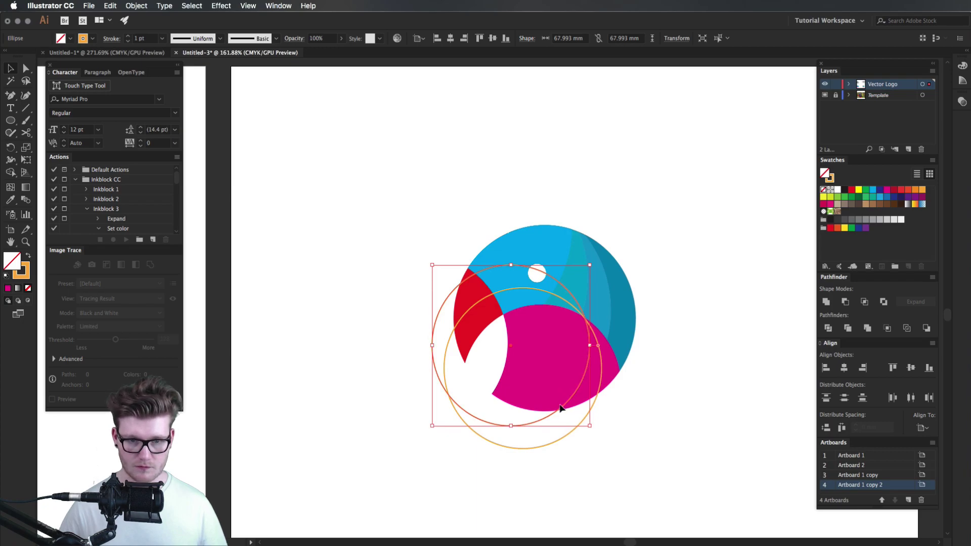
drag(560, 411, 562, 353)
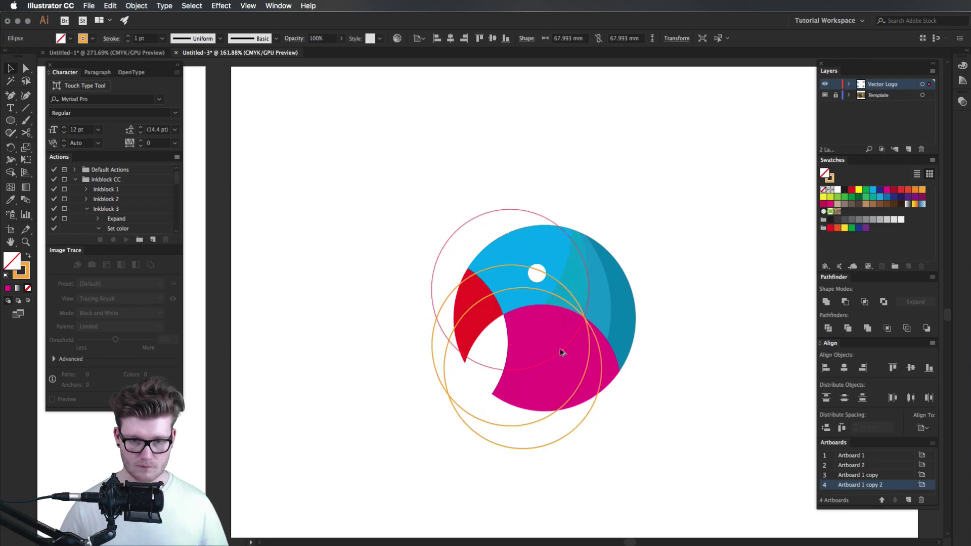
drag(562, 353, 561, 352)
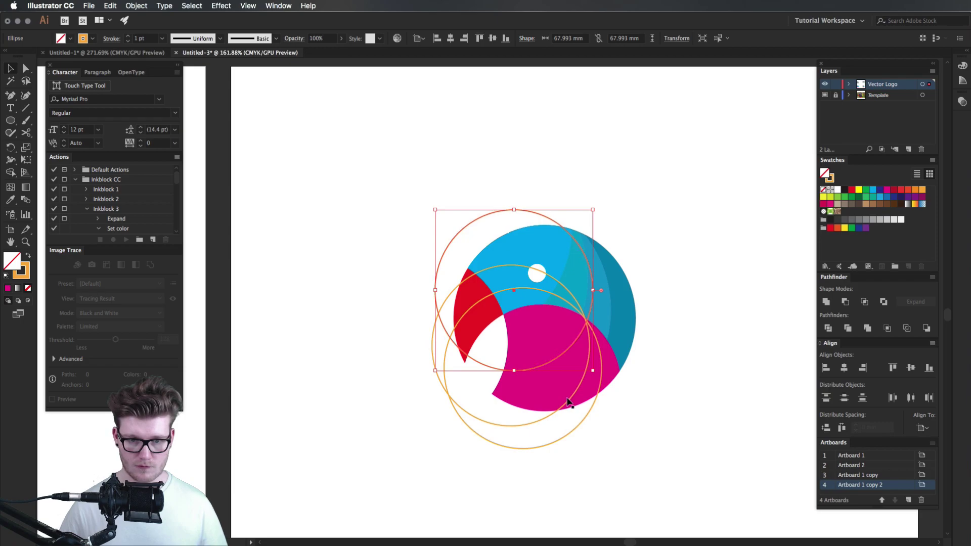
drag(567, 402, 566, 386)
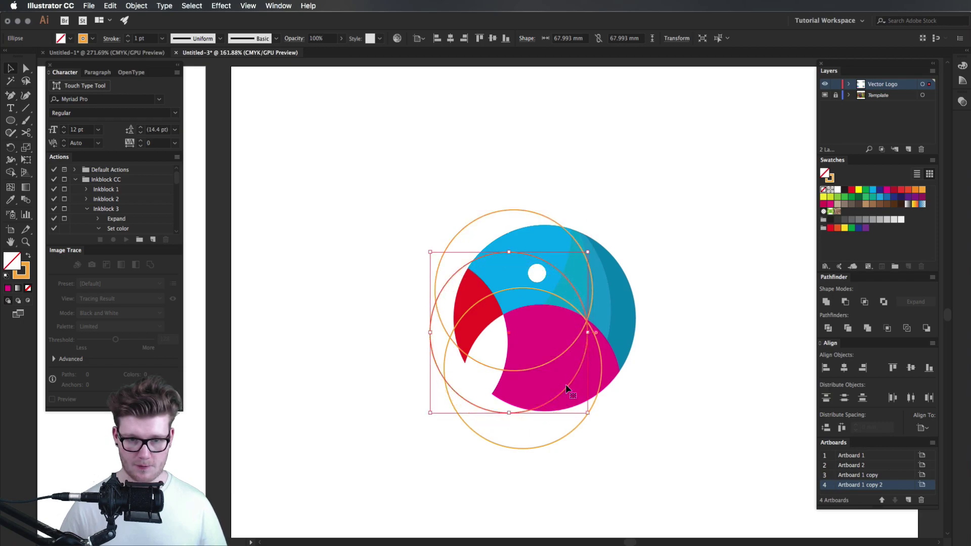
click(650, 445)
mouse_move(620, 423)
mouse_down()
mouse_move(499, 326)
mouse_move(524, 425)
mouse_up()
Erase the outer circle arcs and unwanted lower-body pieces with Shape Builder
key(shift+m)
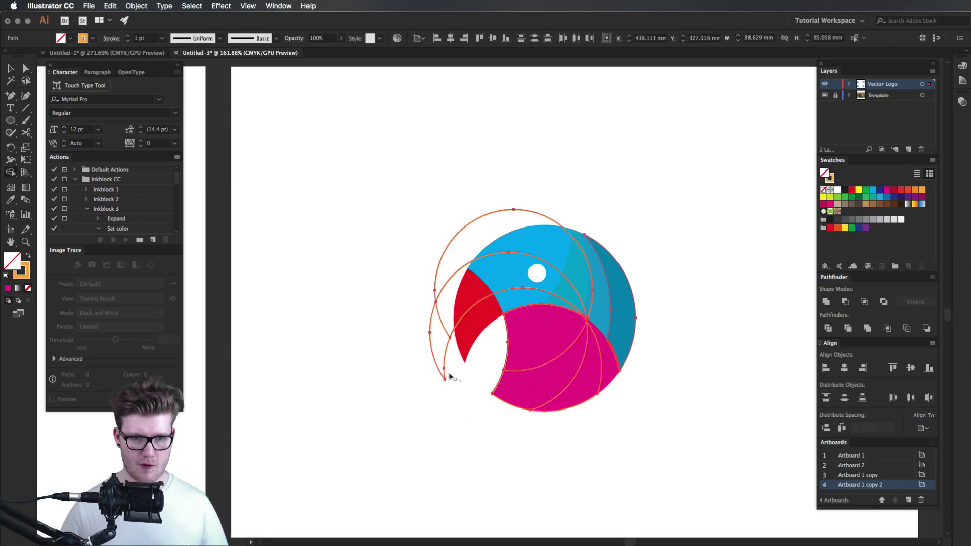
alt+drag(446, 373, 531, 227)
alt+drag(463, 288, 561, 274)
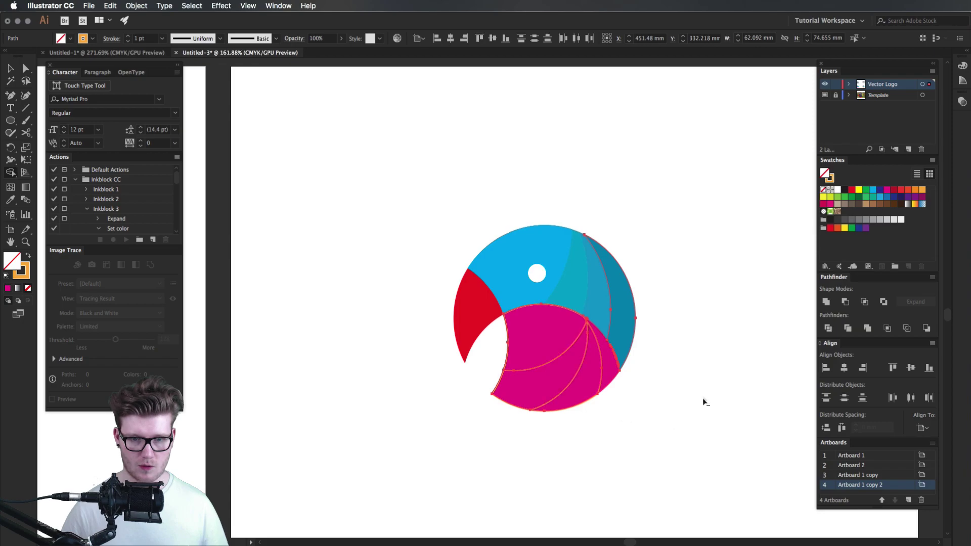
alt+drag(630, 384, 531, 334)
mouse_move(531, 379)
alt+mouse_down()
mouse_move(531, 319)
mouse_move(577, 357)
alt+mouse_up()
drag(524, 342, 600, 357)
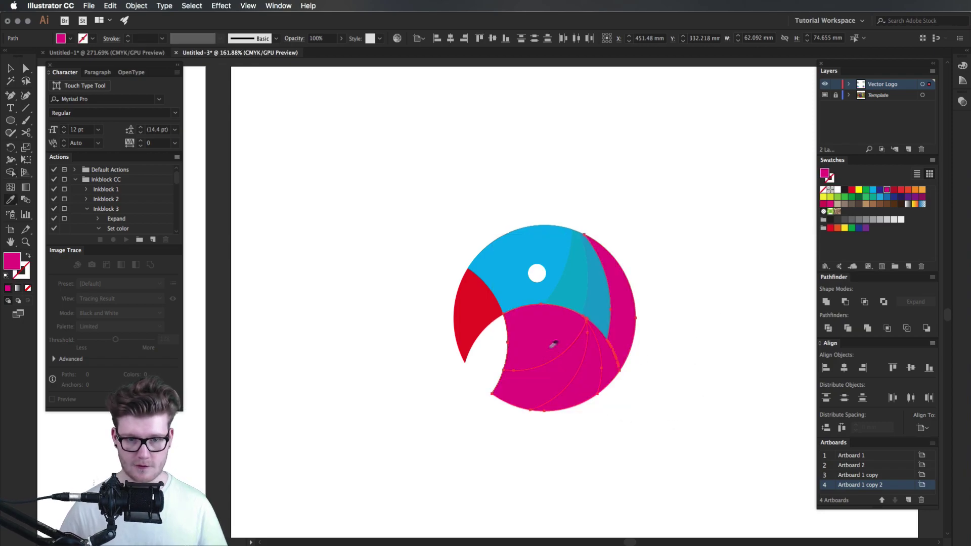
key(super+z)
key(super+z)
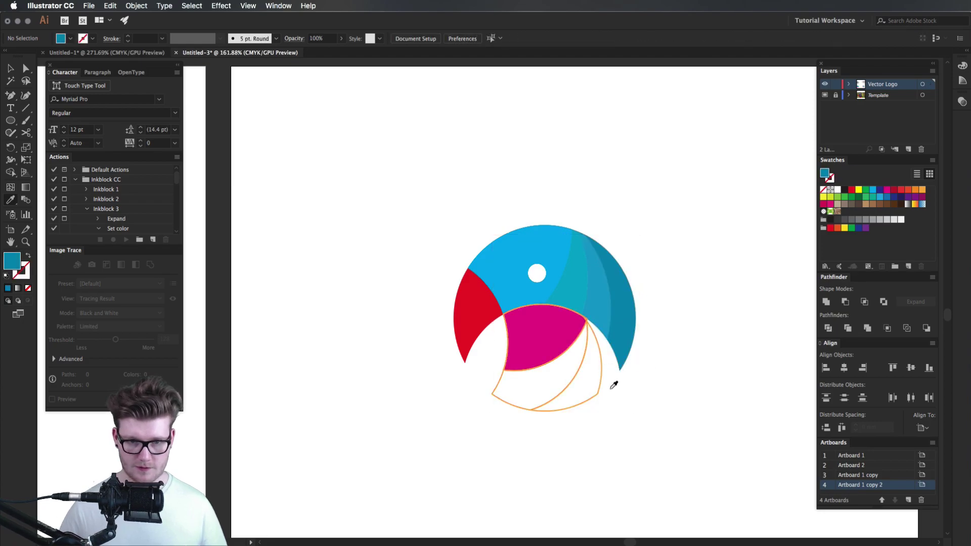
Fill the cut lower-body pieces with the body's magenta using the Eyedropper
key(v)
click(546, 371)
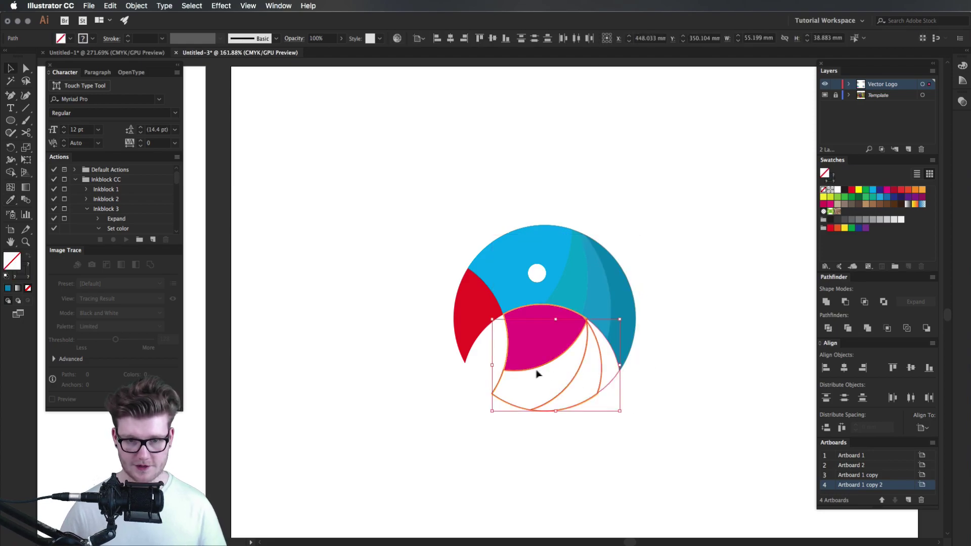
key(i)
click(546, 334)
scroll(546, 349, up, 5)
key(super+shift+a)
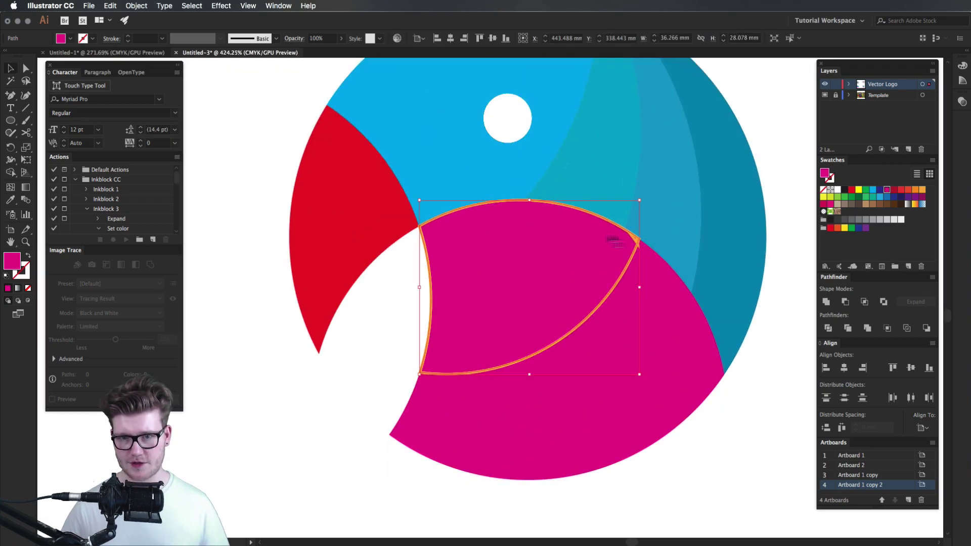
Delete the leftover orange-outlined lens shape and reselect the magenta pieces
click(608, 333)
click(515, 304)
key(shift+ctrl+a)
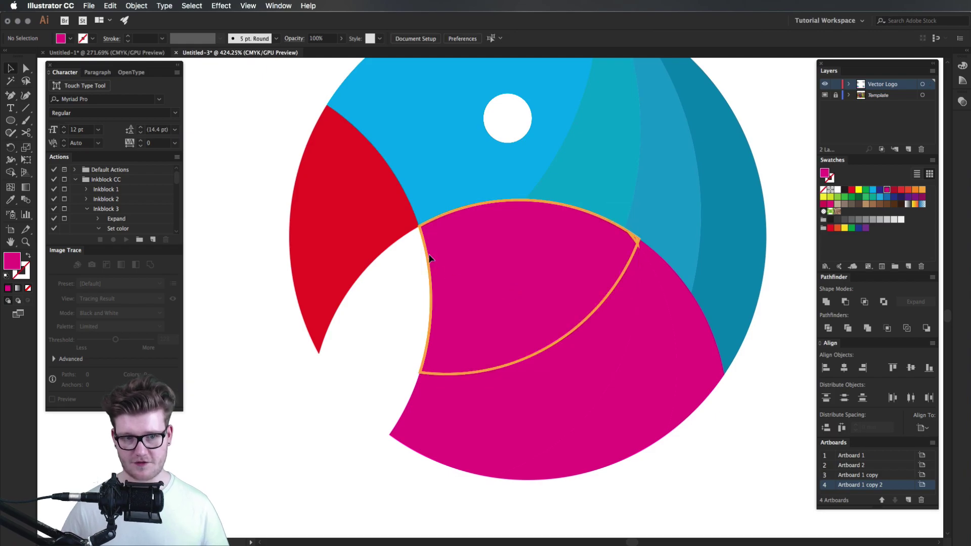
click(429, 258)
key(Delete)
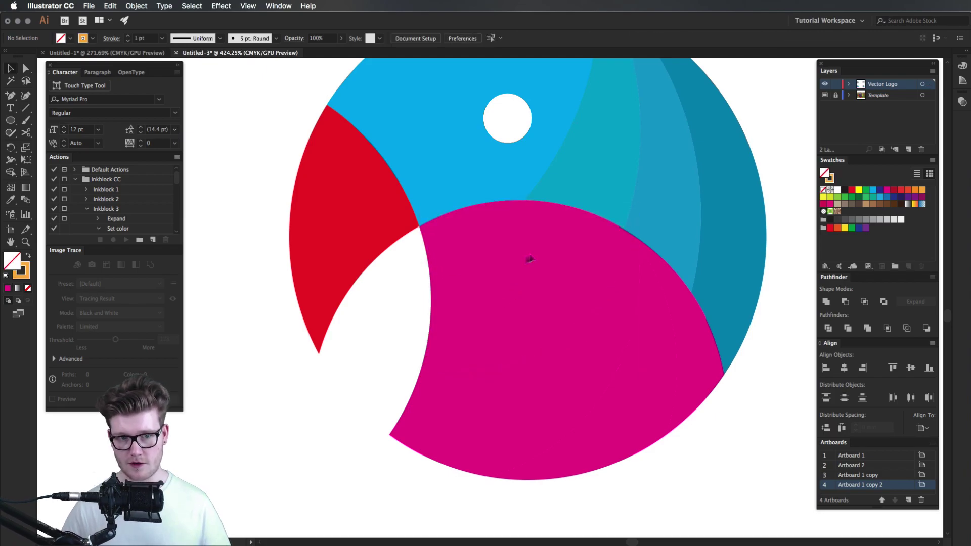
click(499, 267)
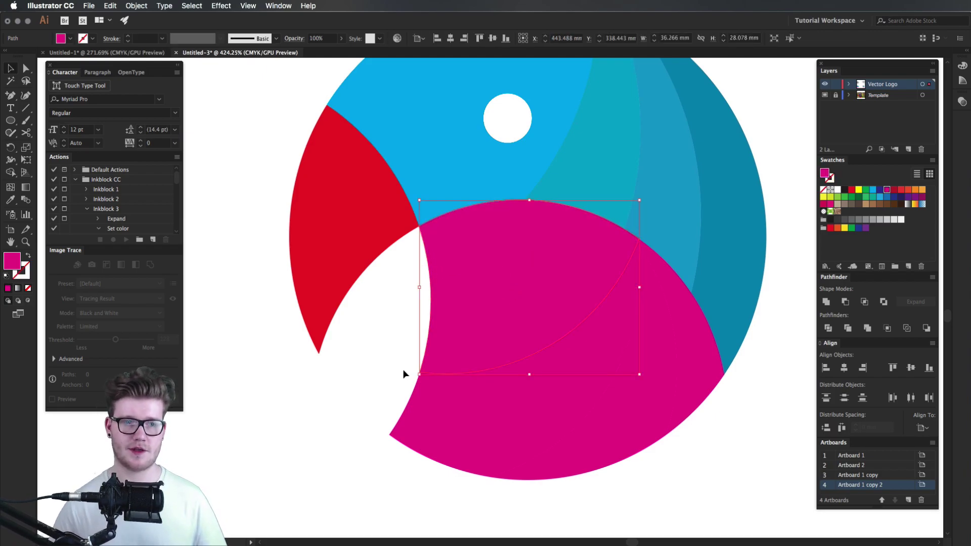
key(shift+ctrl+a)
click(546, 348)
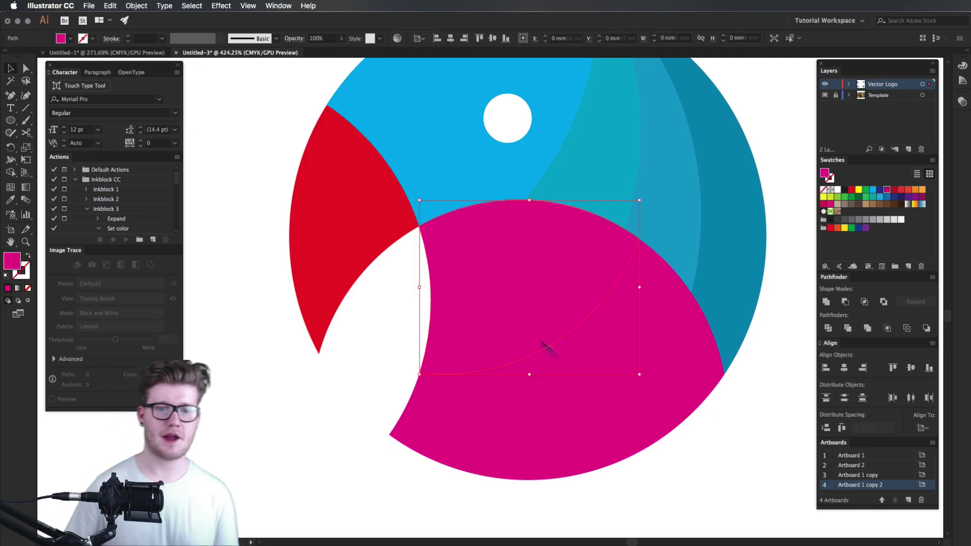
Darken the small magenta sliver on the body's right to 60% brightness
click(649, 411)
click(830, 178)
double_click(829, 176)
click(494, 196)
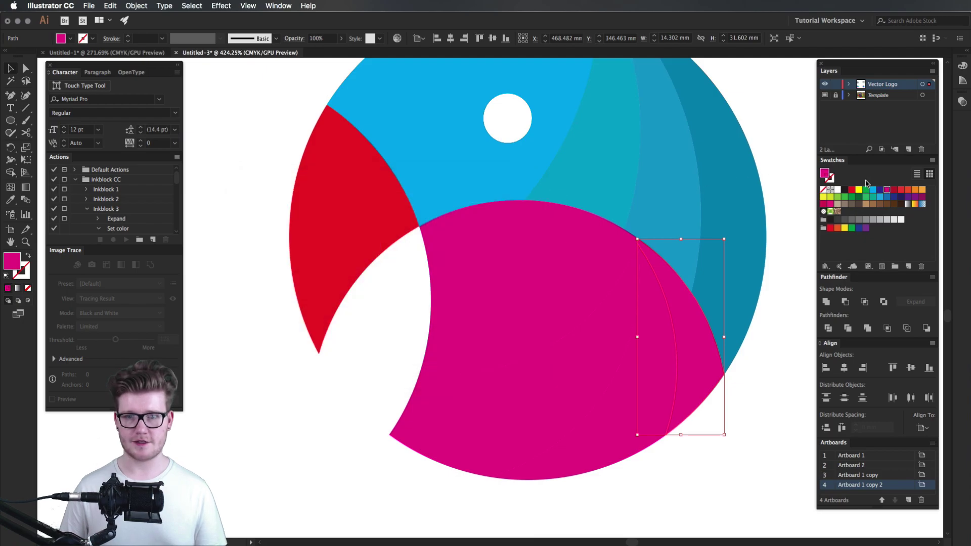
double_click(825, 175)
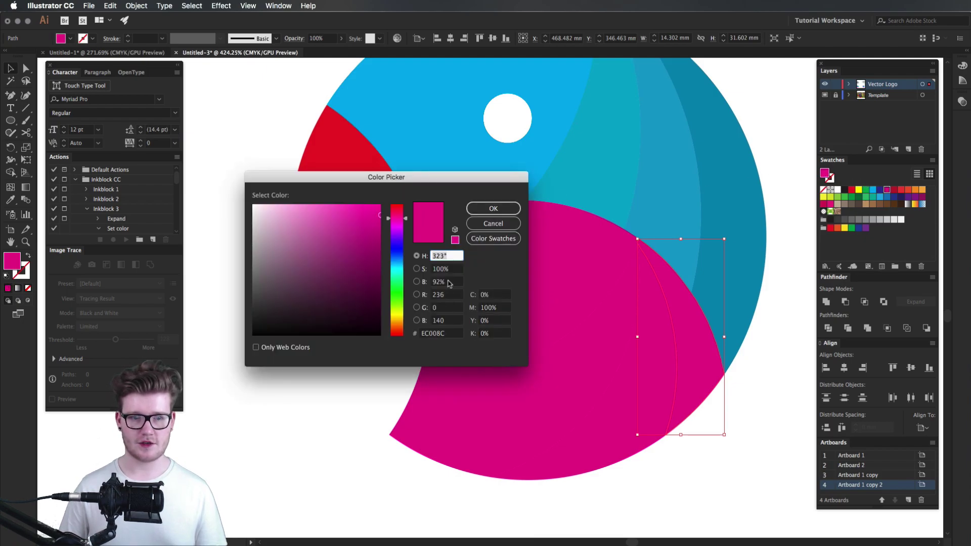
click(440, 282)
text(60)
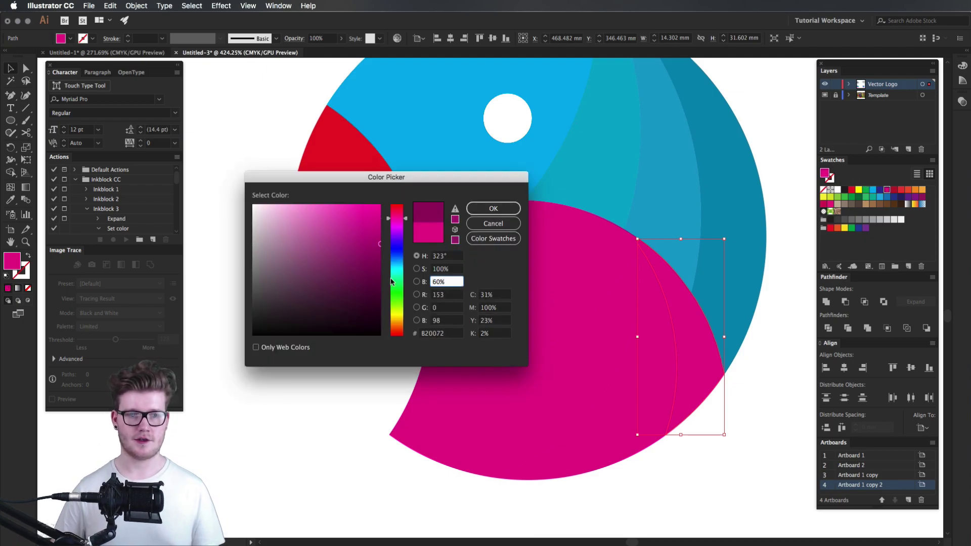
key(Return)
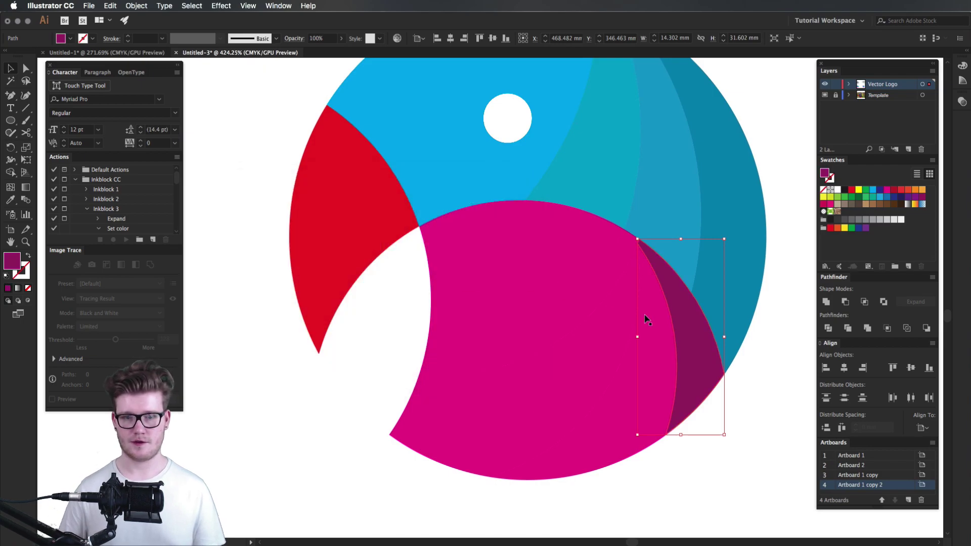
Darken the neighbouring magenta arc to 82% brightness
click(646, 319)
double_click(827, 176)
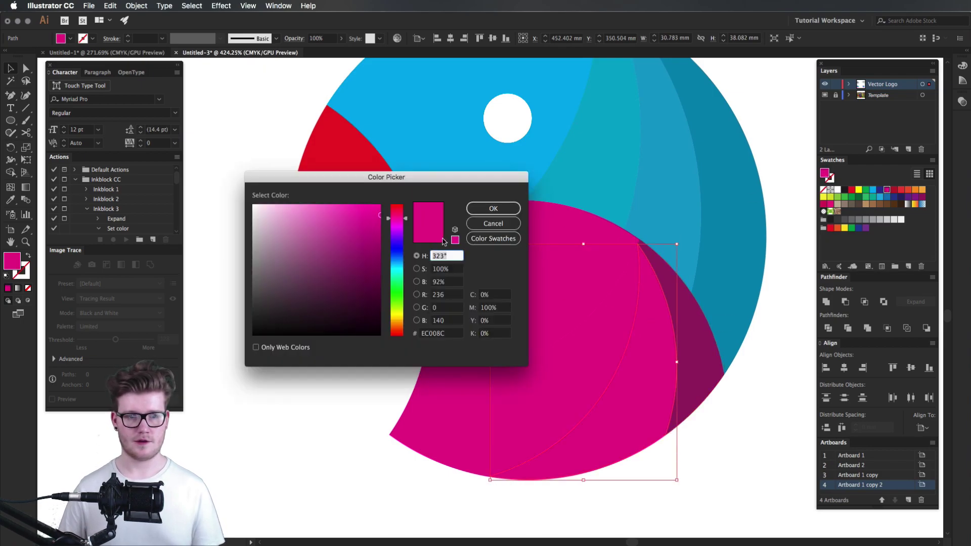
double_click(441, 282)
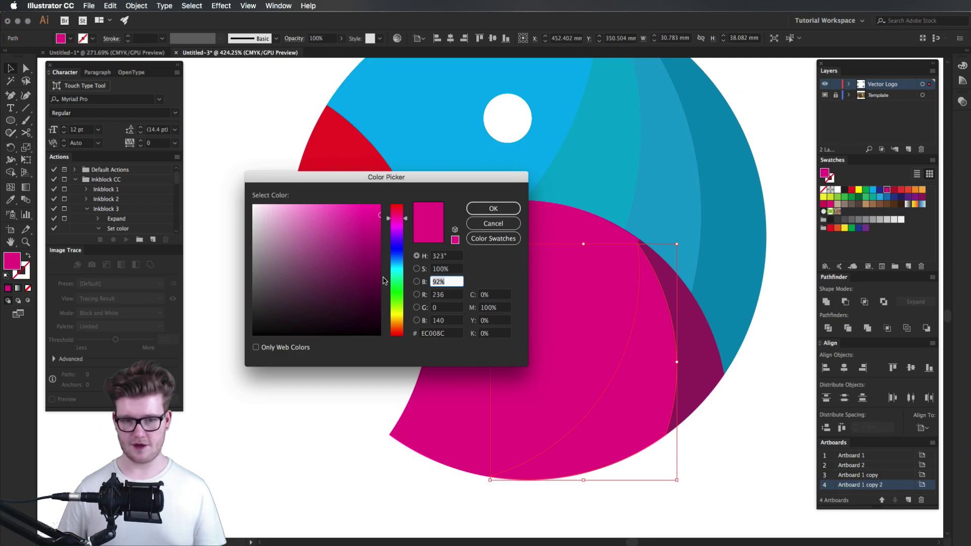
text(82)
key(Return)
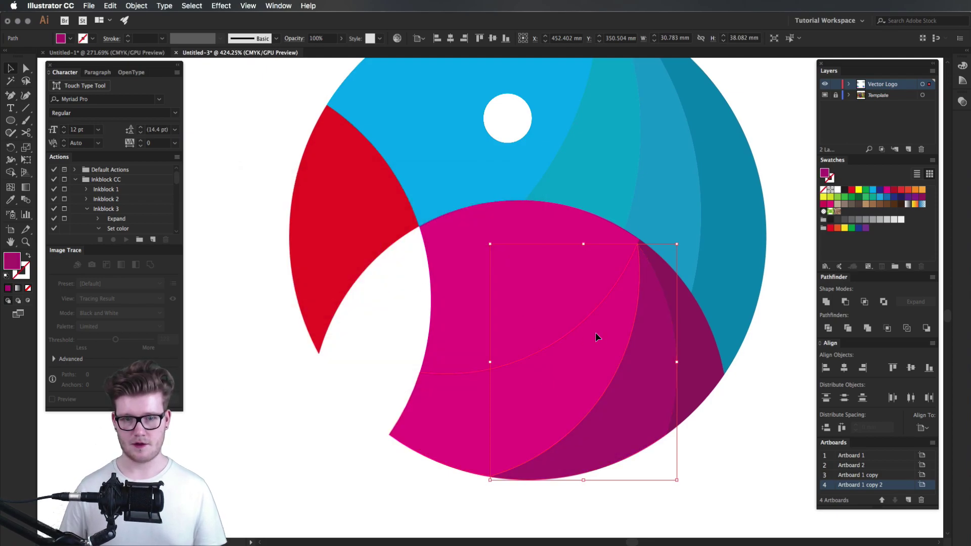
Shade the middle magenta arc to 80% brightness, then zoom out to view the logo
click(597, 337)
double_click(830, 177)
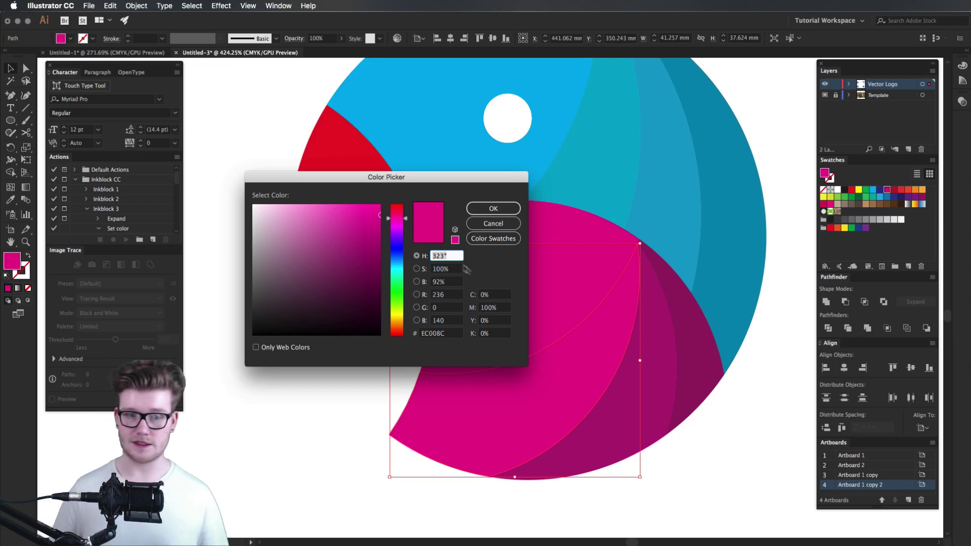
click(439, 282)
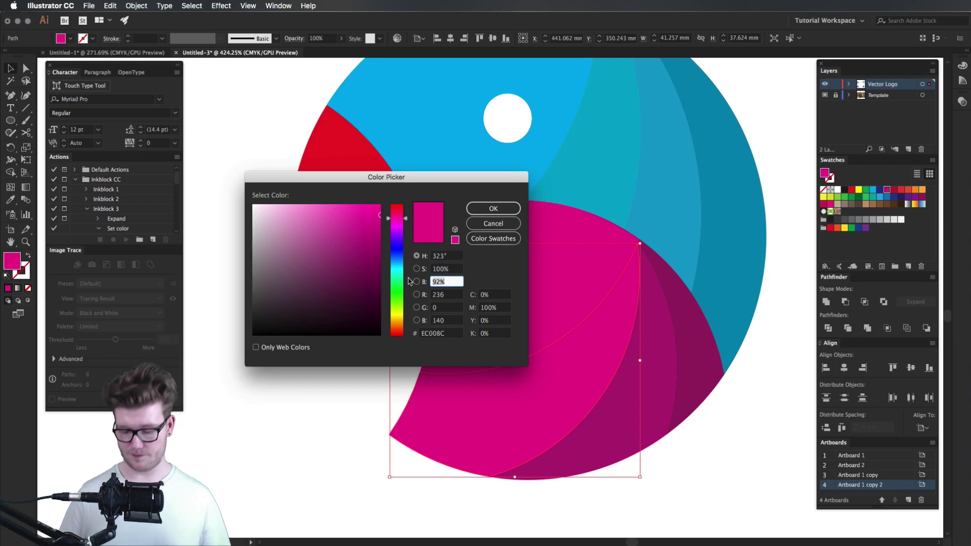
text(80)
key(Return)
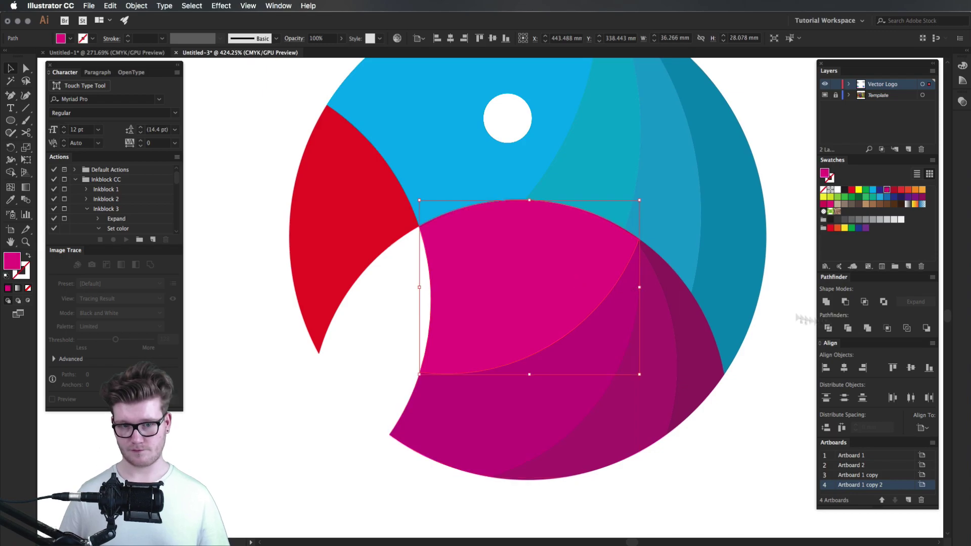
click(774, 394)
key(super+minus)
key(super+minus)
key(super+plus)
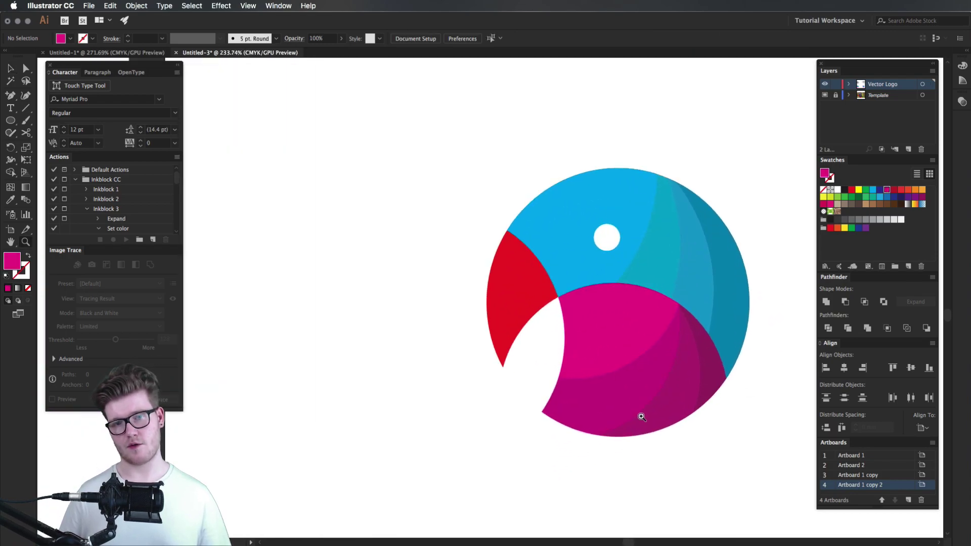
Zoom in on the logo and draw an outline-only circle over the beak
key(super+plus)
drag(501, 334, 567, 443)
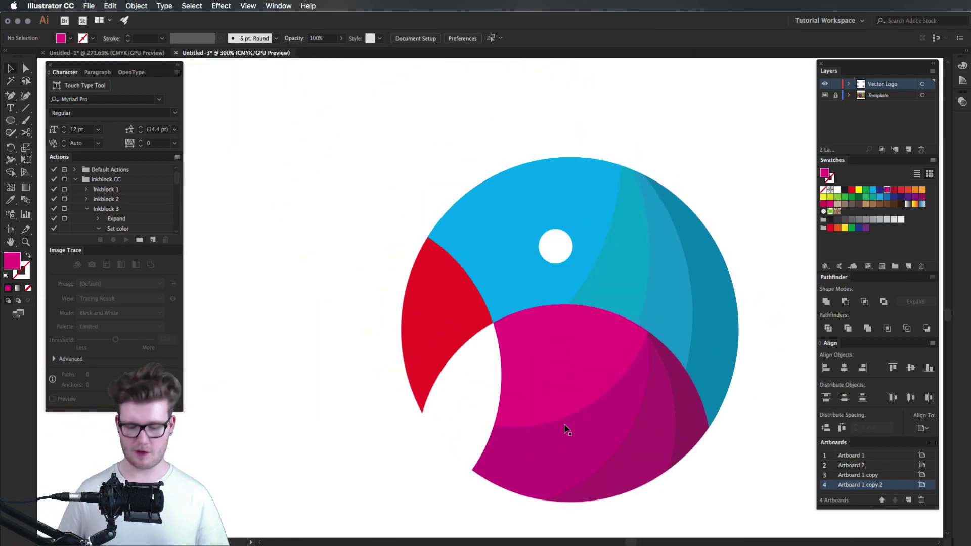
key(l)
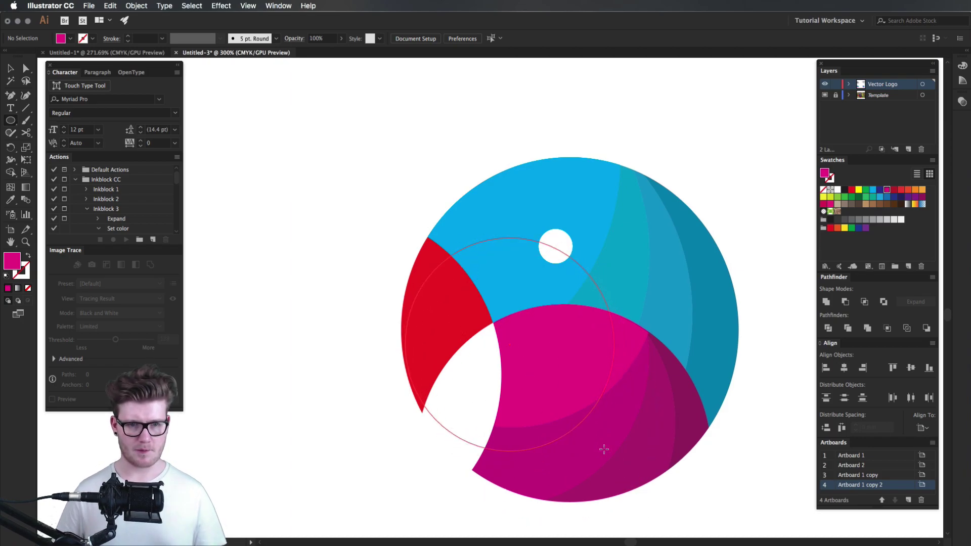
drag(618, 467, 590, 442)
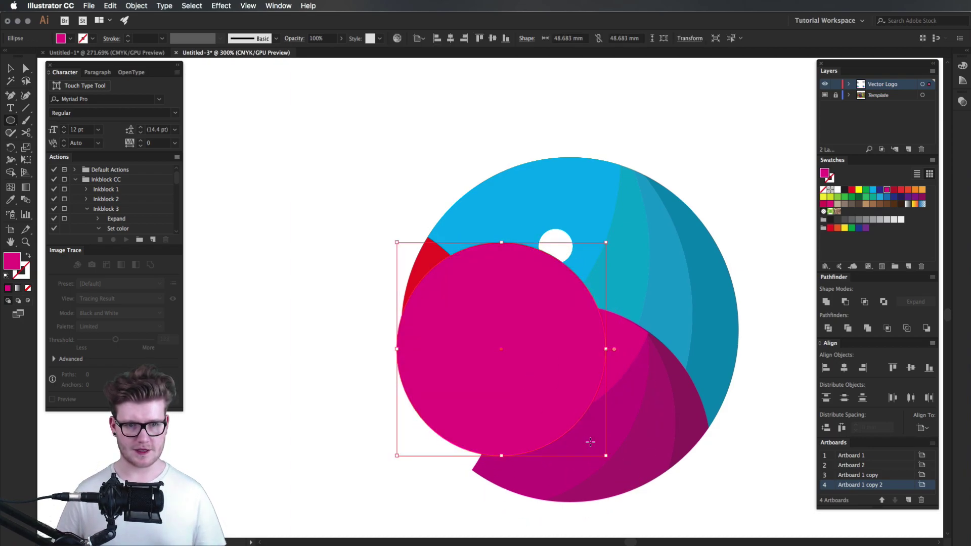
key(shift+x)
Give the guide circles over the beak white outlines
key(v)
click(488, 386)
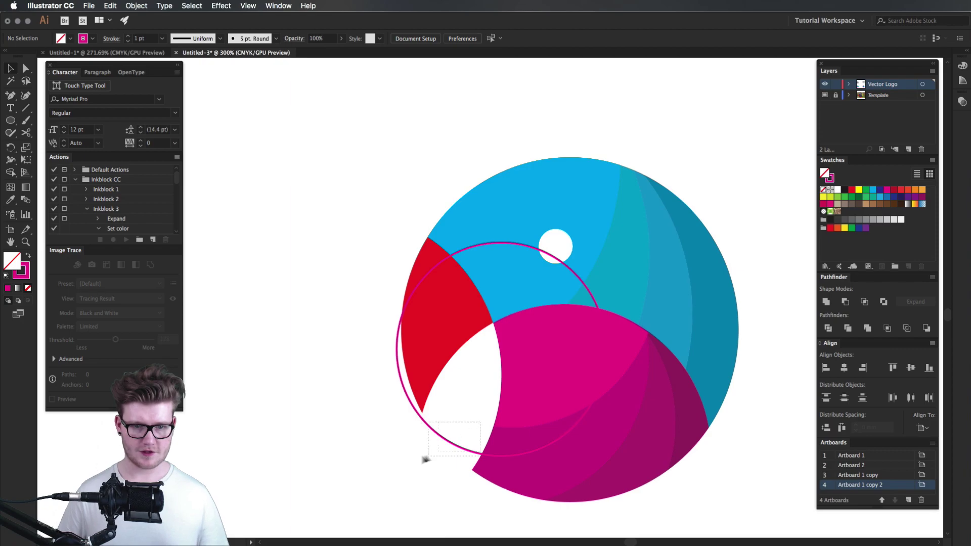
click(423, 419)
click(455, 415)
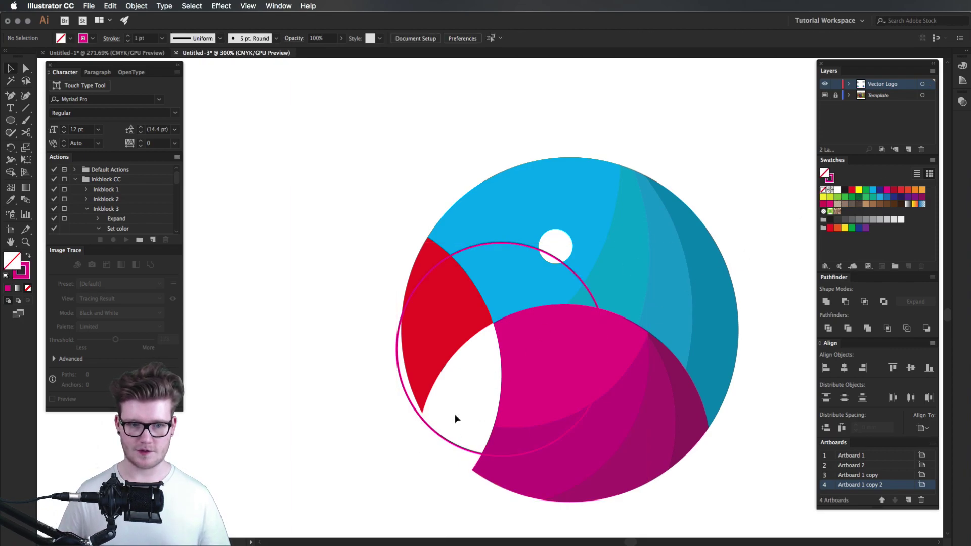
click(827, 190)
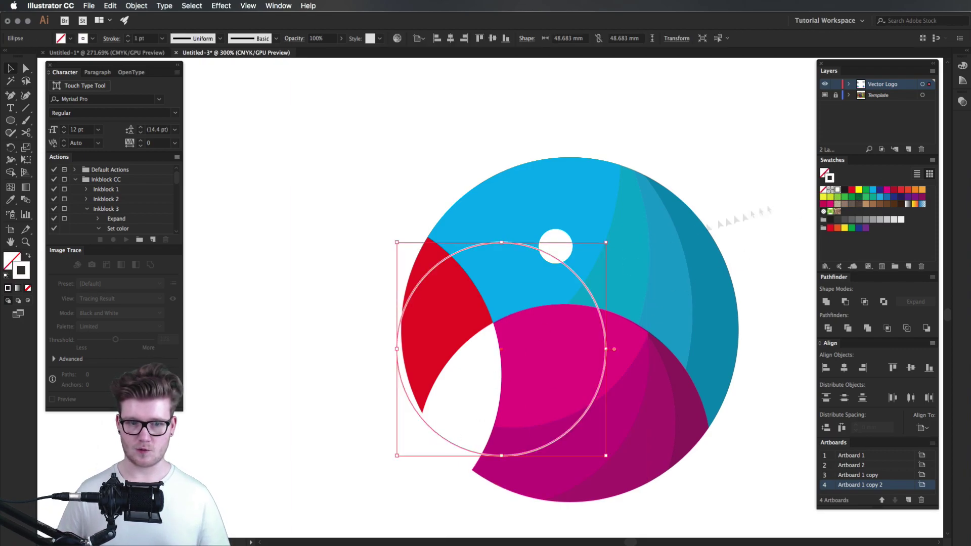
click(420, 416)
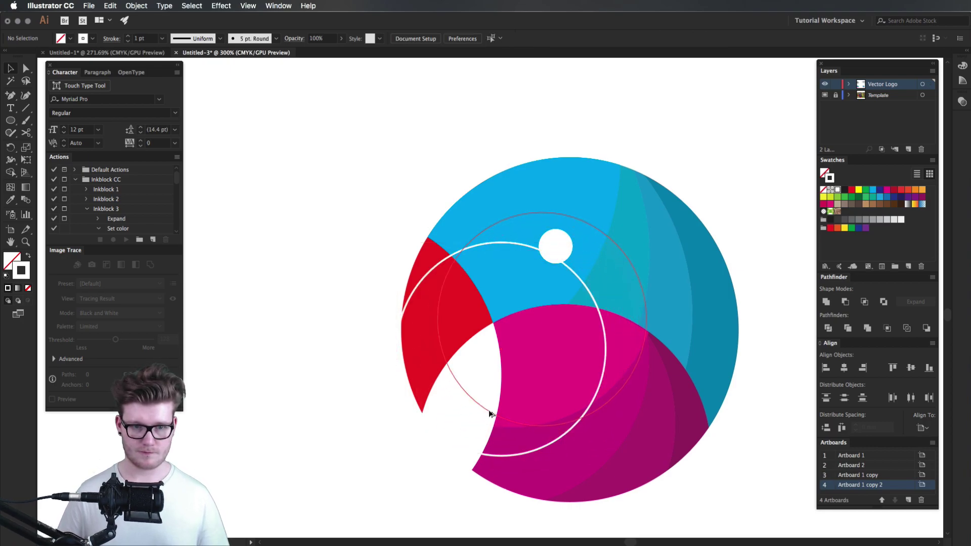
click(499, 393)
key(shift+x)
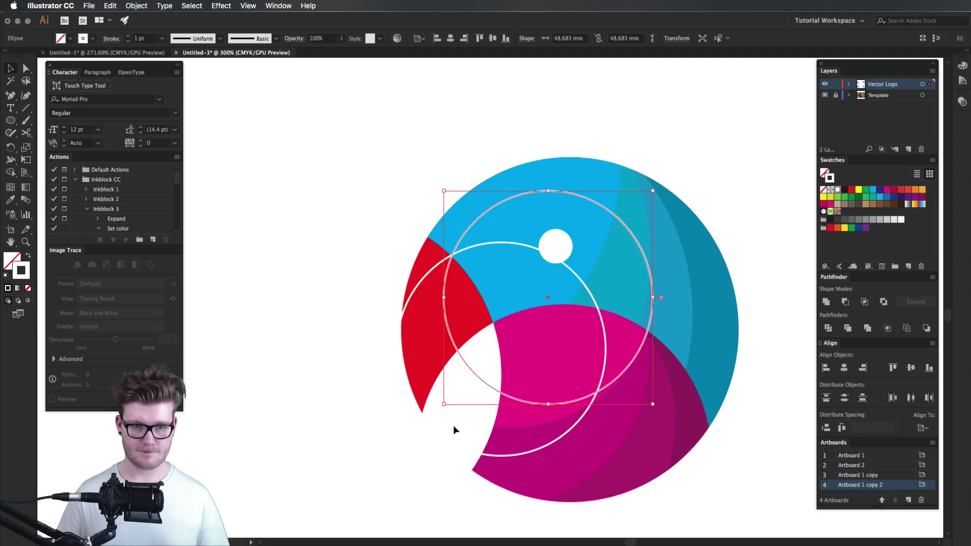
Delete the extra upper guide circles and move the lower-left guide circle upward
key(v)
click(419, 293)
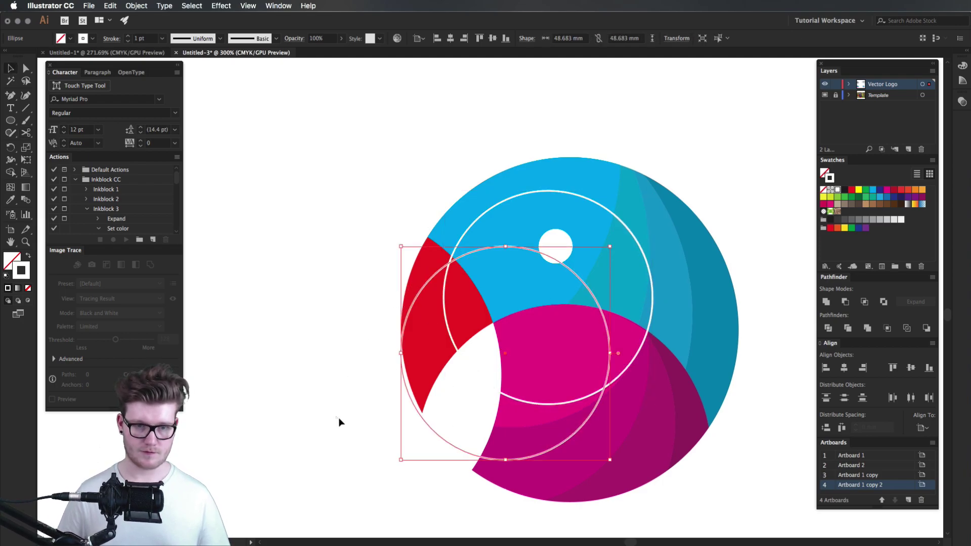
click(341, 423)
click(438, 283)
click(451, 302)
key(Delete)
click(421, 266)
mouse_move(428, 279)
mouse_down()
mouse_move(462, 223)
mouse_move(466, 162)
mouse_up()
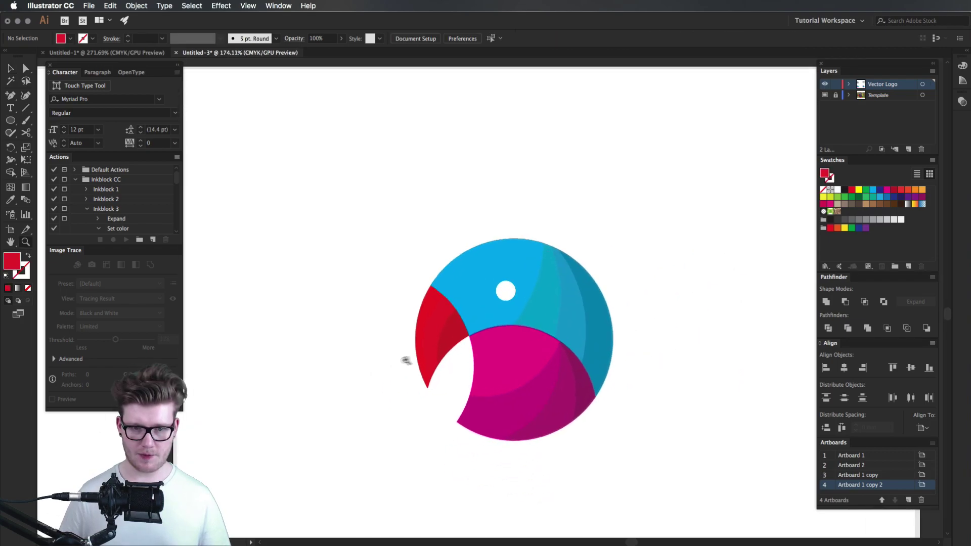
click(406, 361)
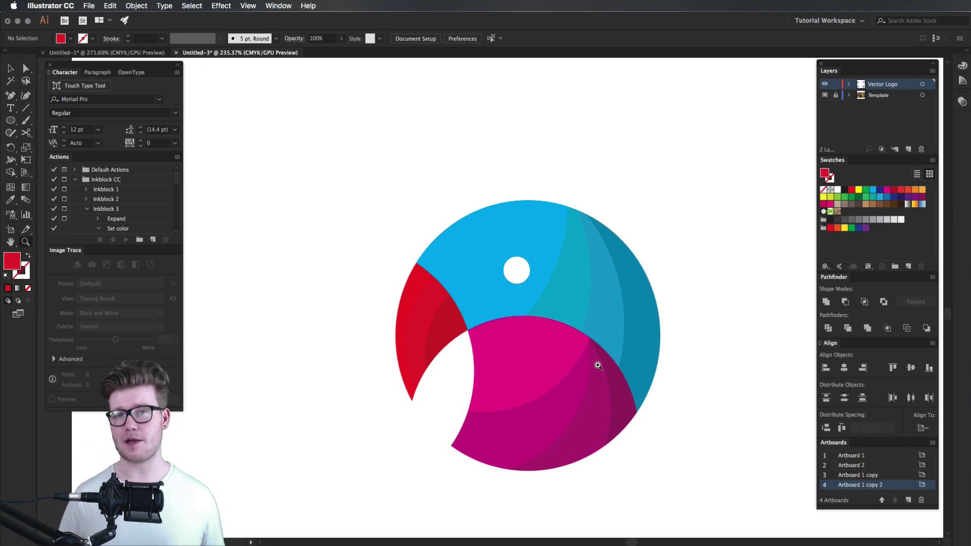
Check the finished reference icon in Untitled-1, then return to the Untitled-3 logo
key(super+grave)
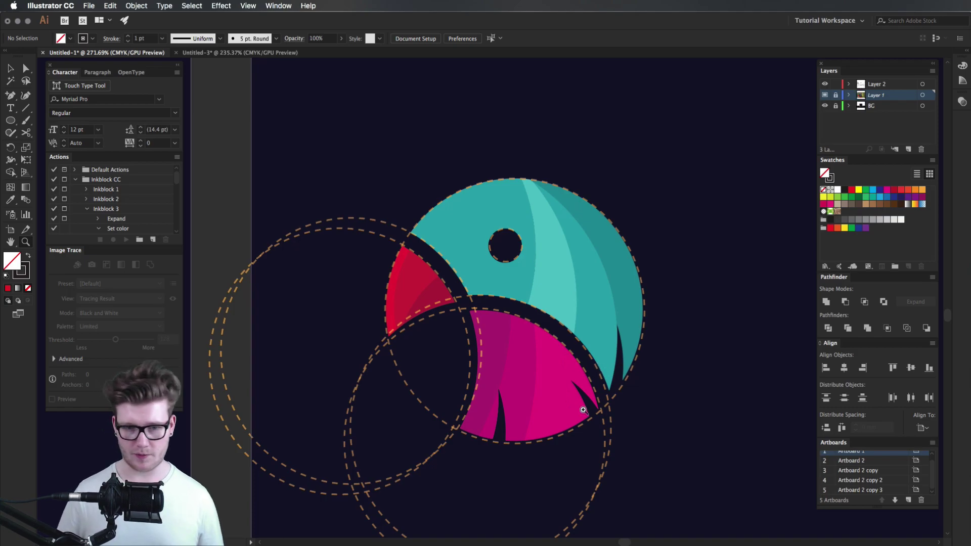
scroll(583, 413, down, 8)
scroll(379, 228, down, 6)
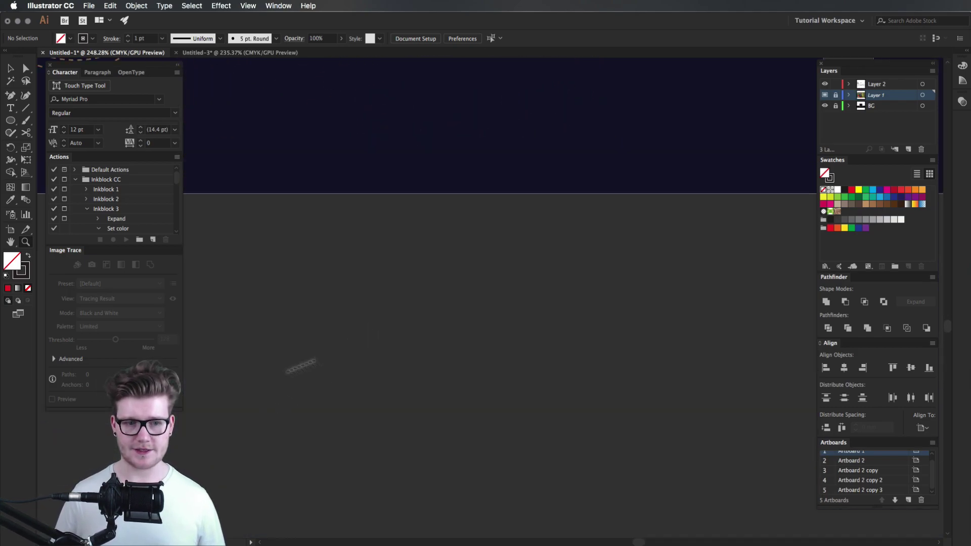
scroll(357, 353, down, 5)
scroll(531, 228, up, 8)
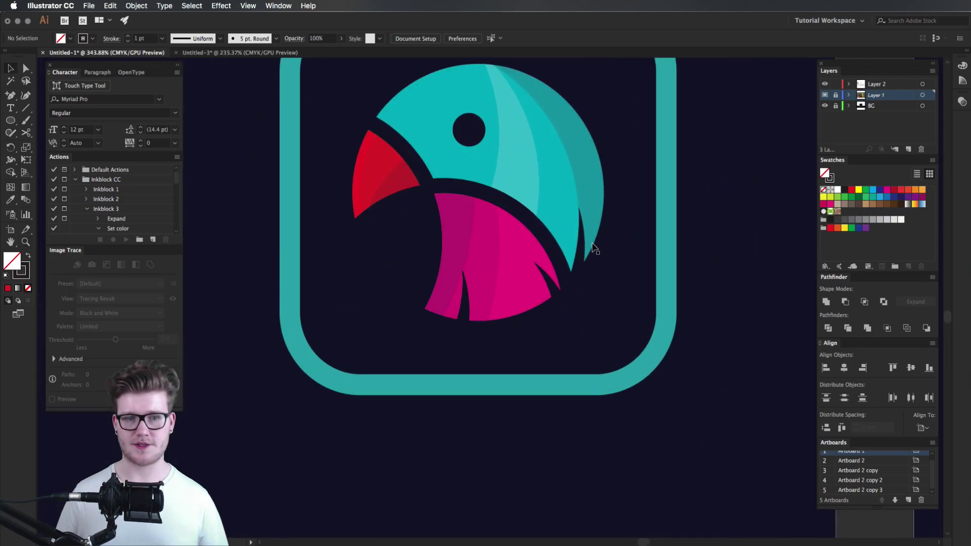
click(587, 247)
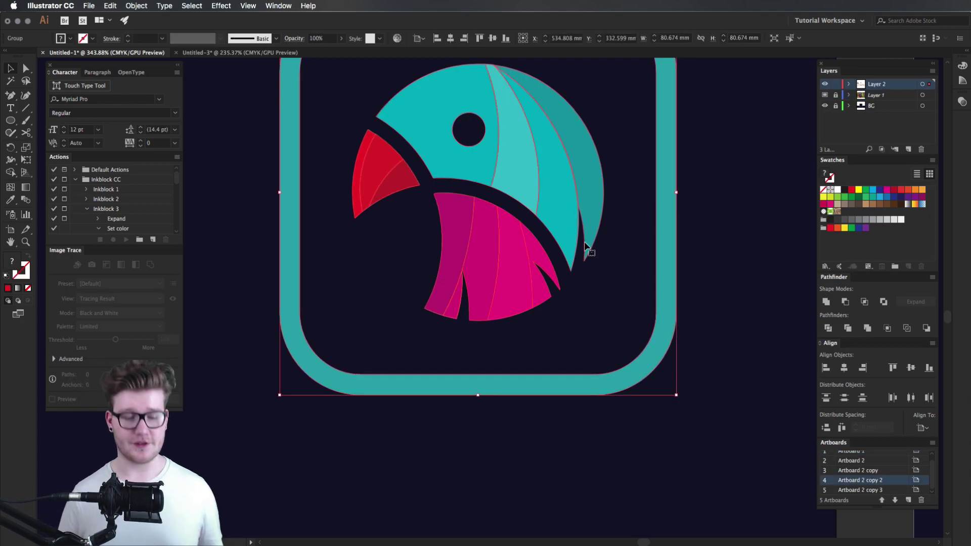
key(ctrl+Tab)
mouse_move(585, 241)
mouse_down()
mouse_move(472, 286)
mouse_move(503, 241)
mouse_move(706, 466)
mouse_move(558, 392)
mouse_up()
key(l)
Make the new circle a red outline, then add a second red circle and nudge it into place
key(shift+x)
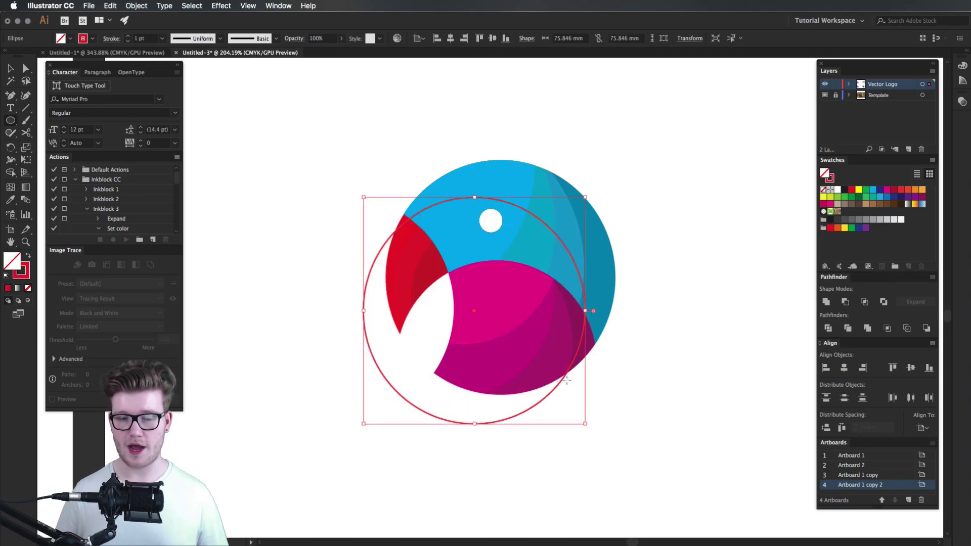
click(586, 387)
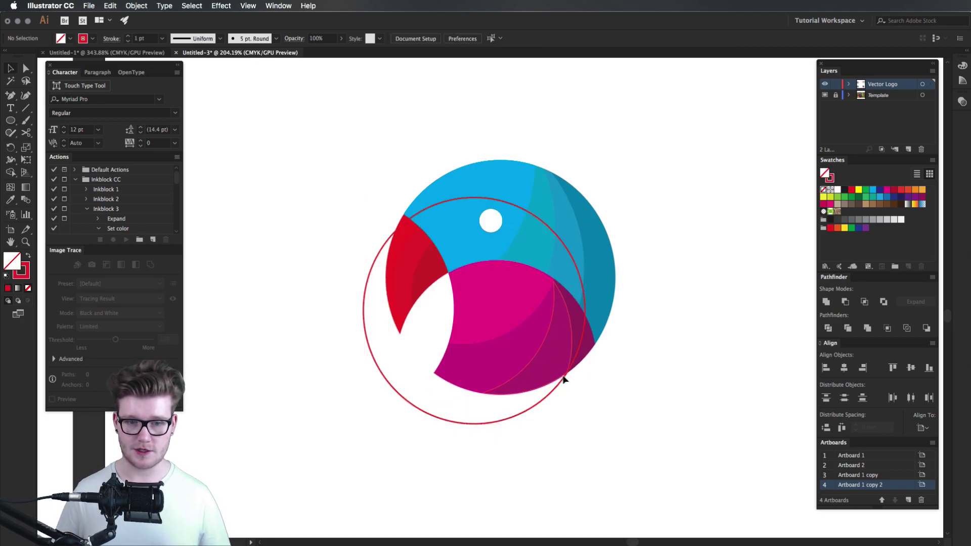
click(564, 379)
drag(540, 406, 541, 425)
scroll(531, 304, up, 5)
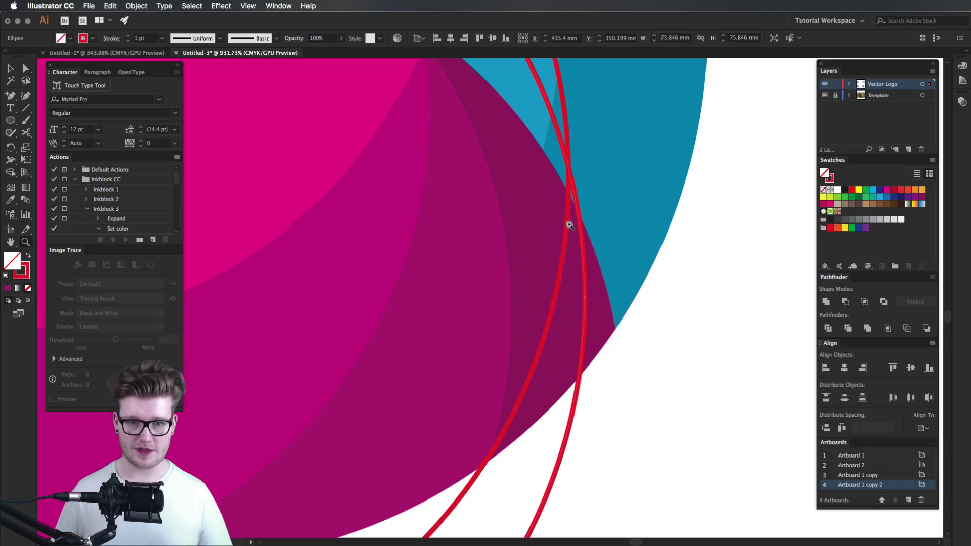
scroll(570, 226, down, 5)
click(567, 384)
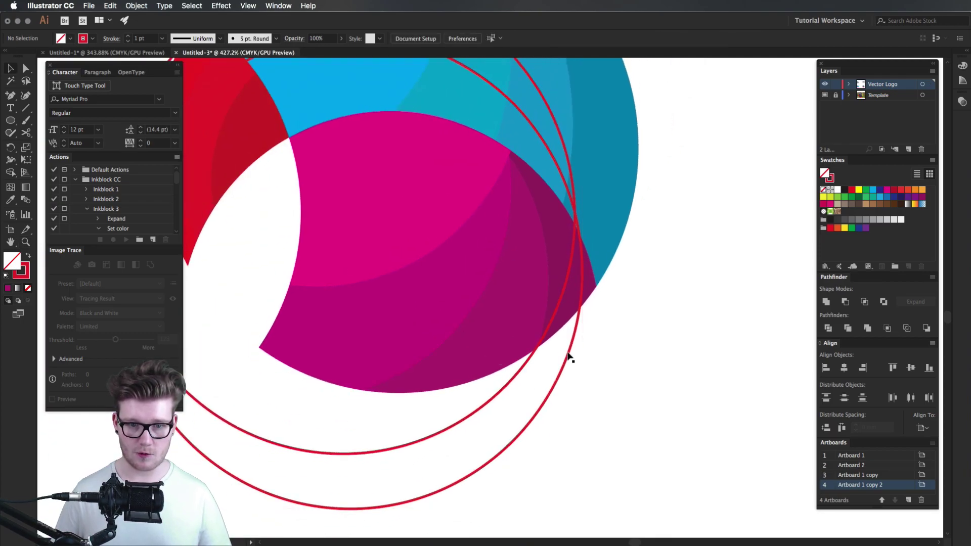
drag(571, 359, 572, 364)
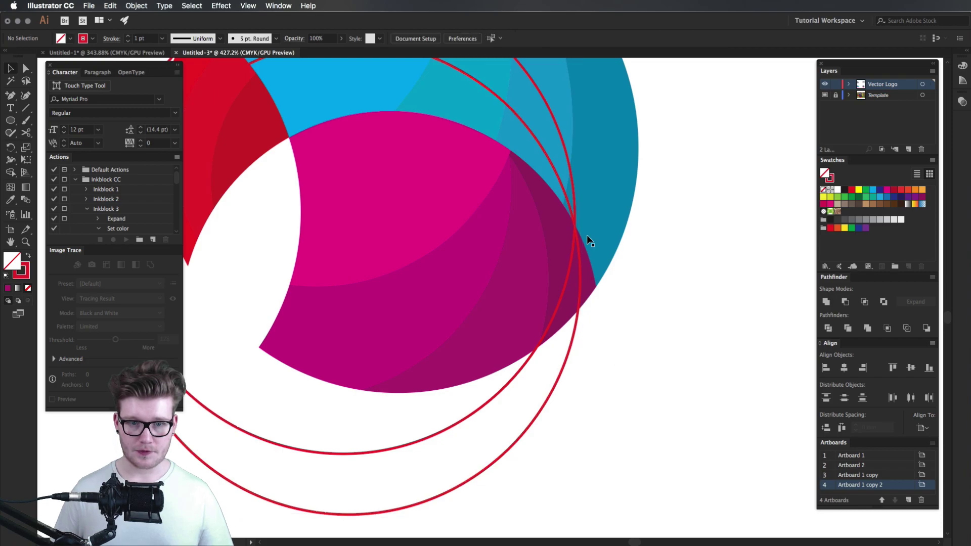
scroll(587, 235, up, 5)
scroll(587, 235, down, 5)
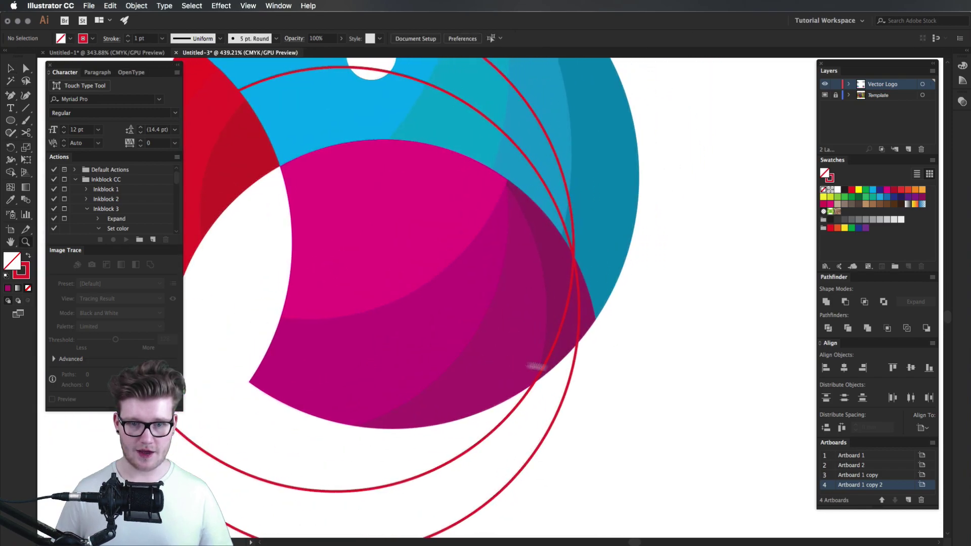
scroll(577, 379, down, 3)
Trim away the red arcs, the sliver and the leftover crescent pieces around the magenta body
mouse_move(600, 395)
mouse_down()
mouse_move(531, 370)
mouse_move(471, 432)
mouse_up()
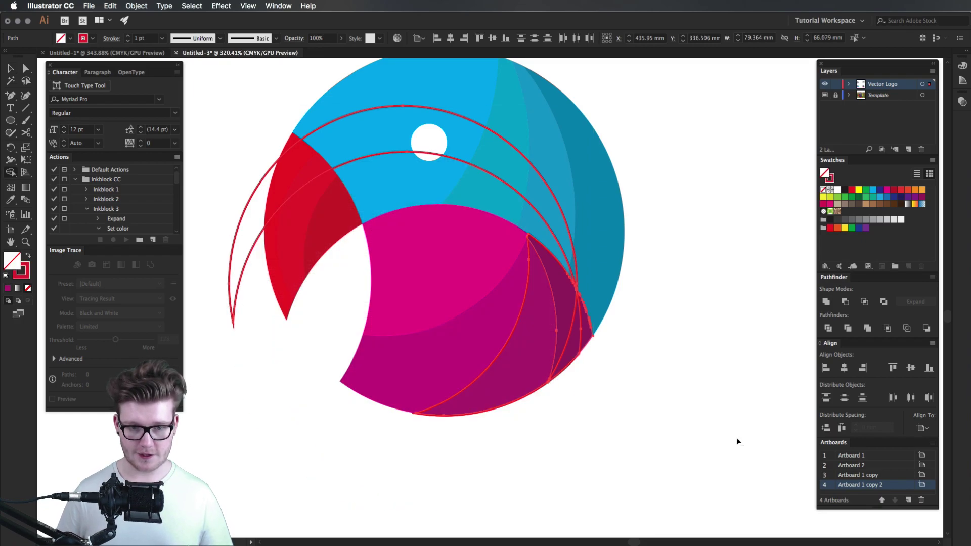
alt+drag(303, 189, 388, 225)
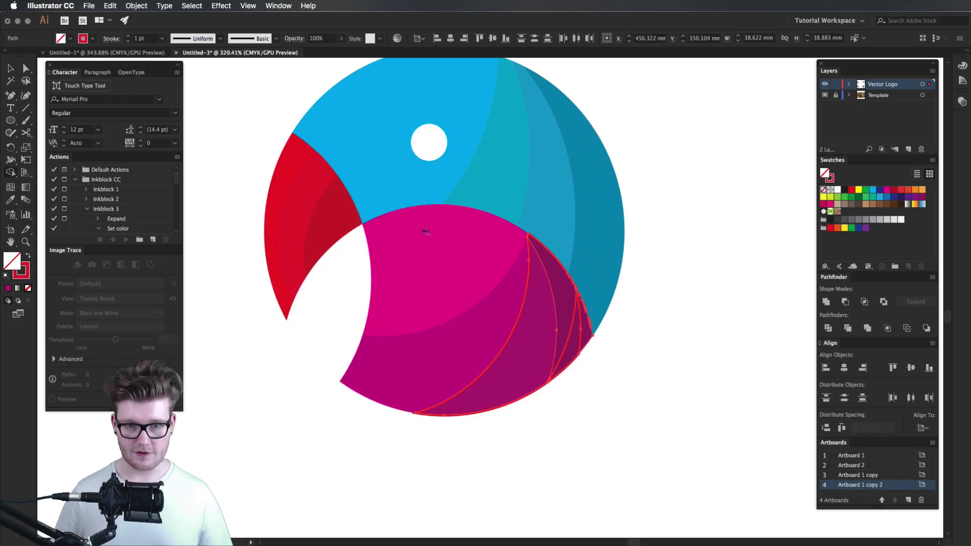
alt+drag(568, 362, 577, 319)
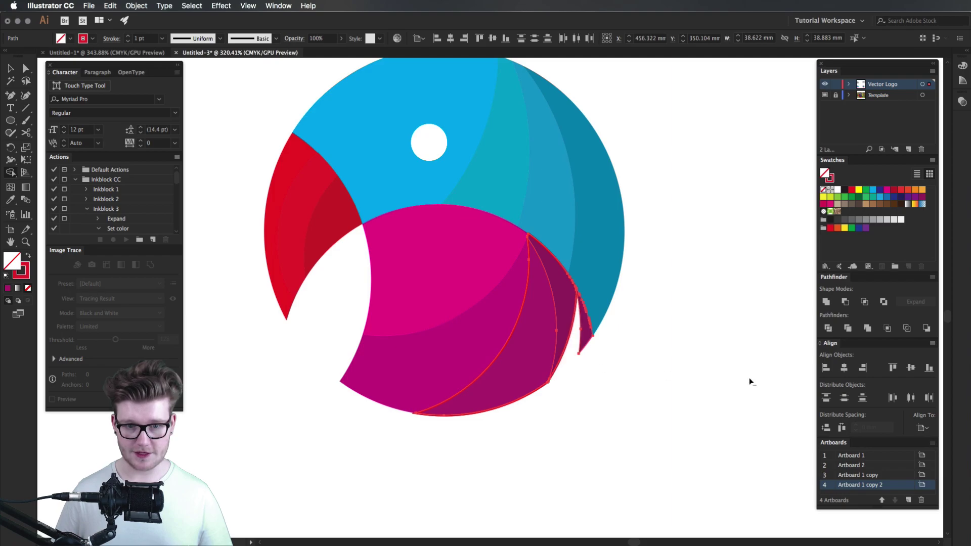
key(v)
click(752, 381)
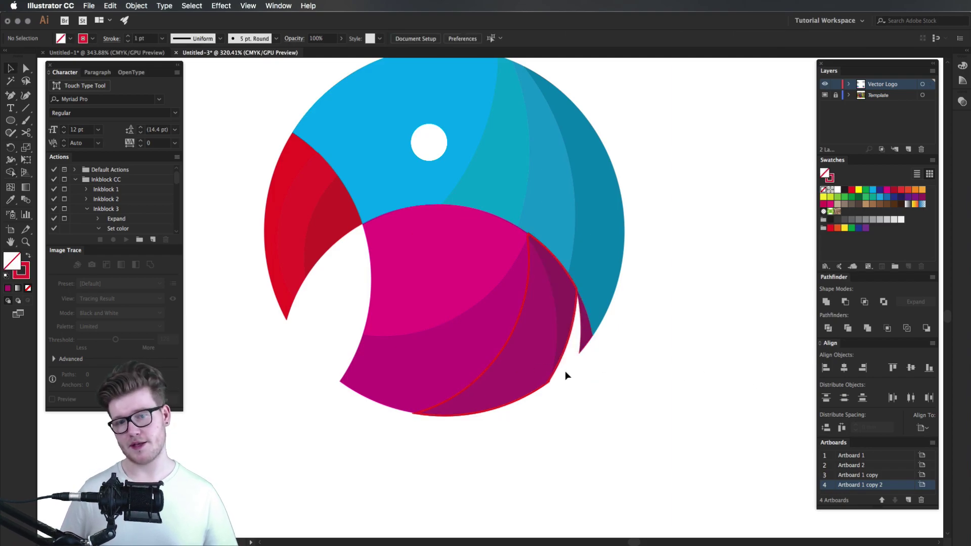
click(516, 377)
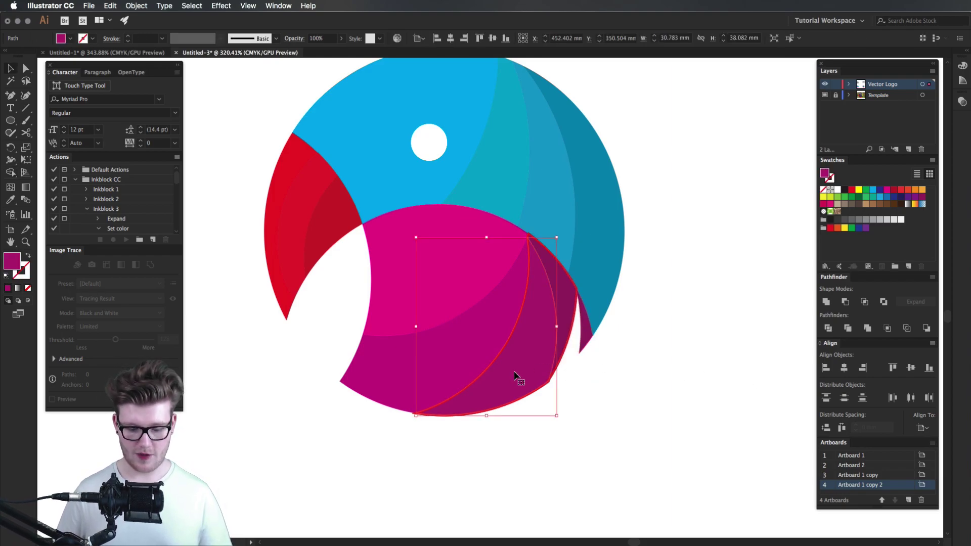
key(BackSpace)
click(501, 360)
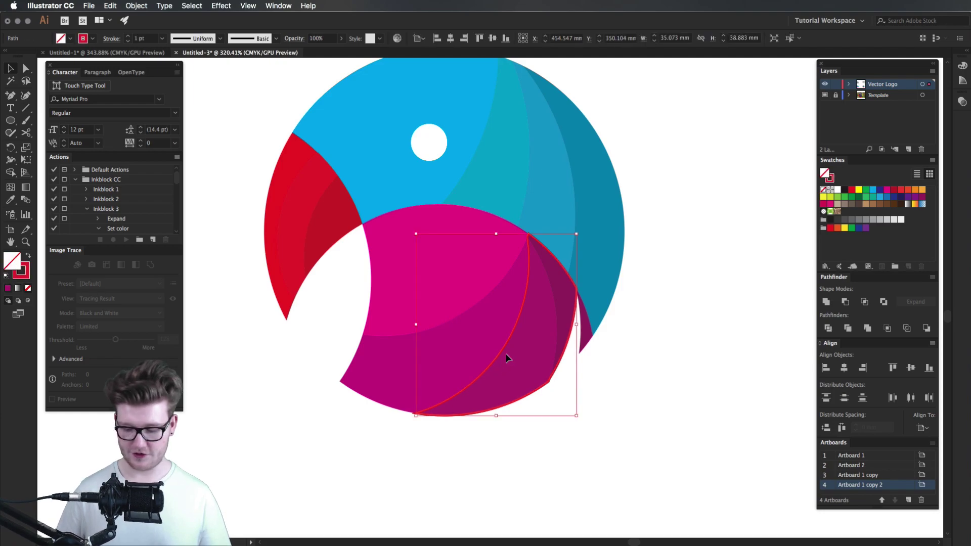
key(BackSpace)
click(564, 368)
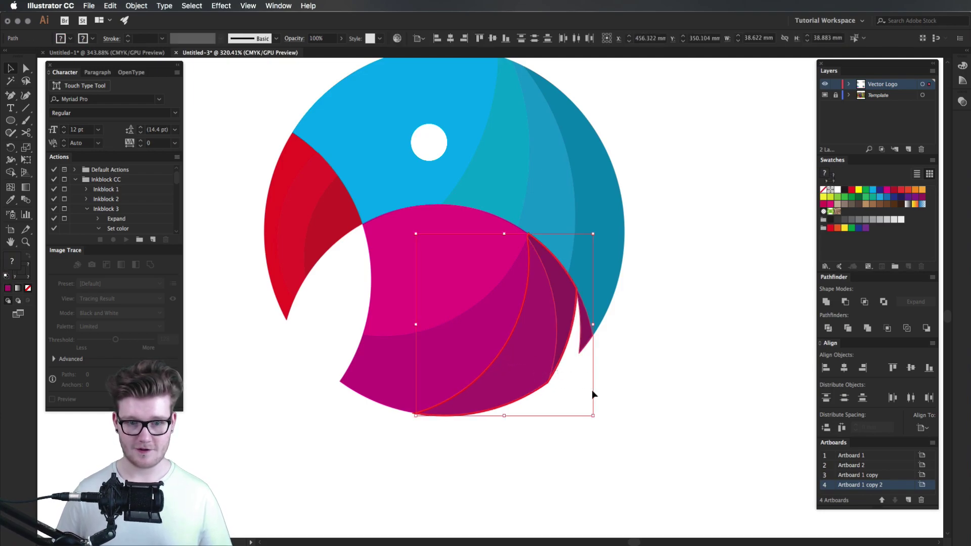
key(BackSpace)
Set the shaded magenta arc's stroke to None
click(567, 347)
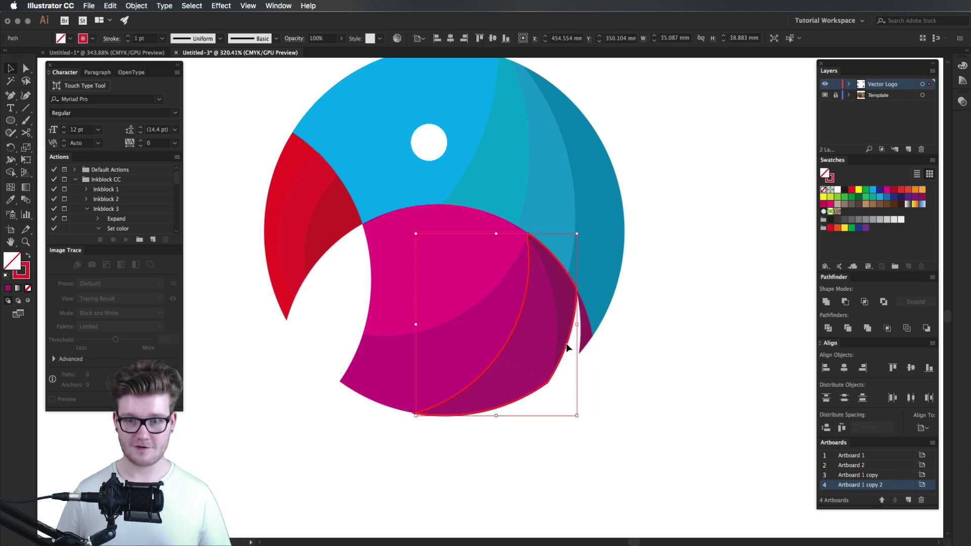
click(825, 192)
click(701, 262)
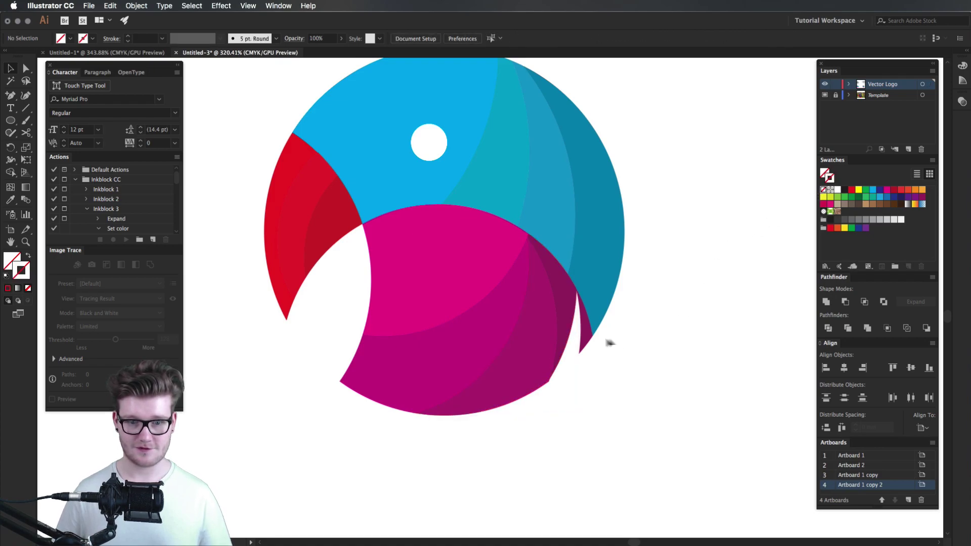
scroll(565, 379, up, 5)
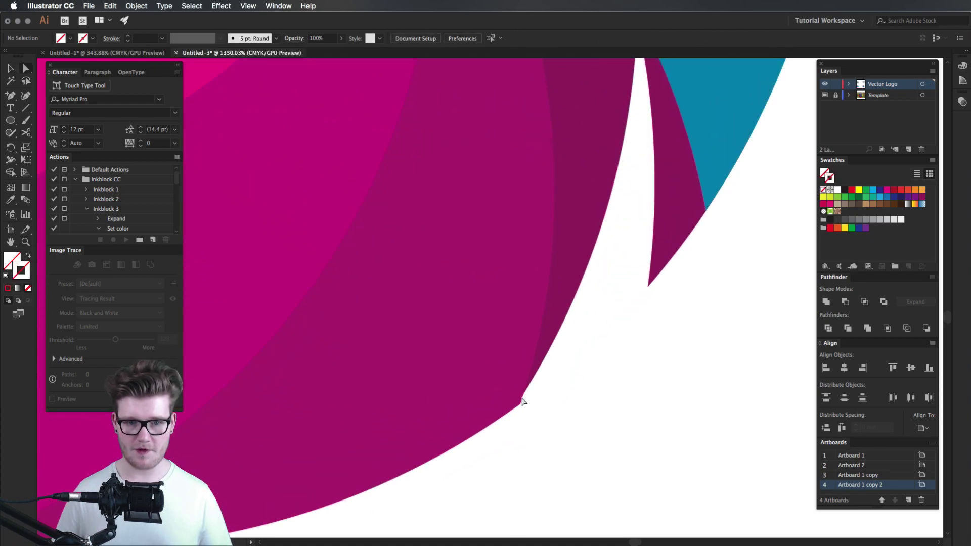
scroll(531, 408, down, 6)
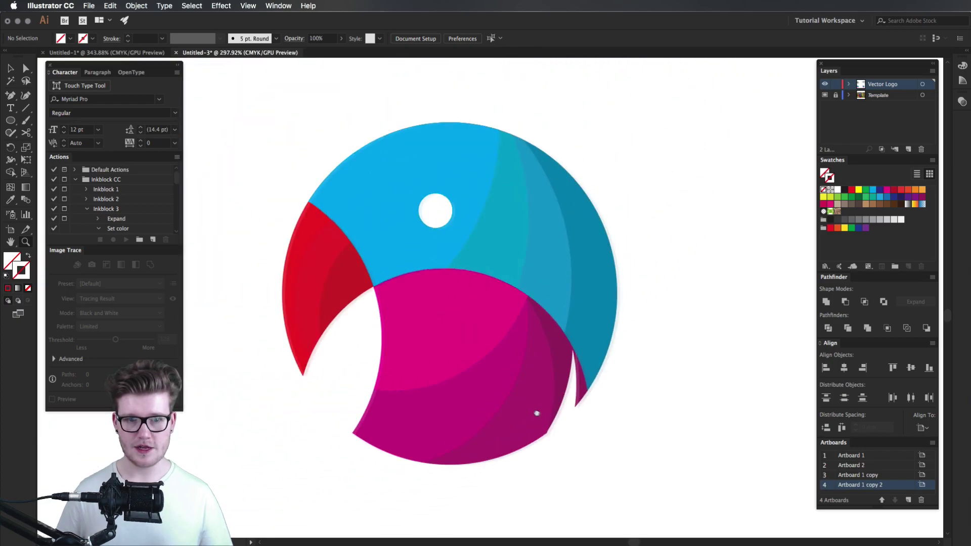
scroll(542, 413, down, 2)
key(l)
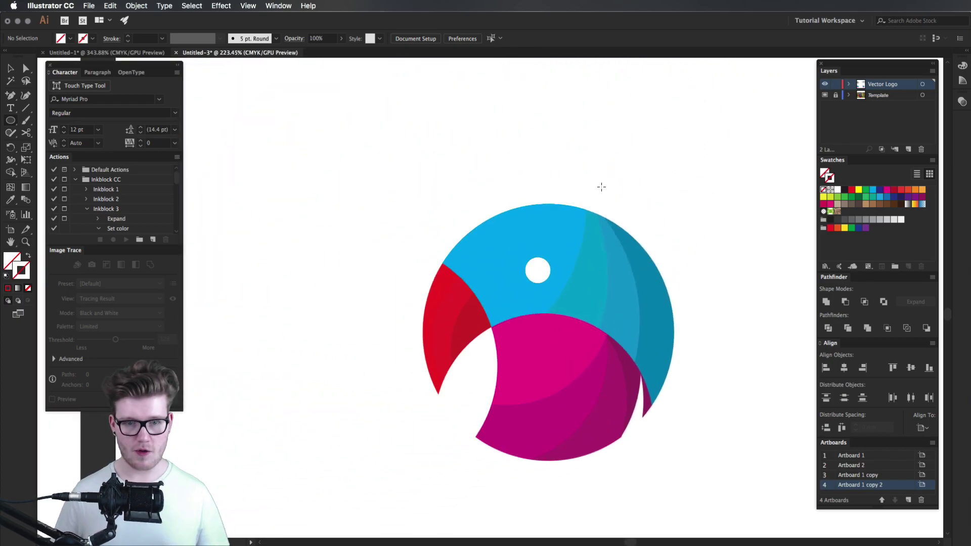
key(ctrl+Tab)
key(ctrl+Tab)
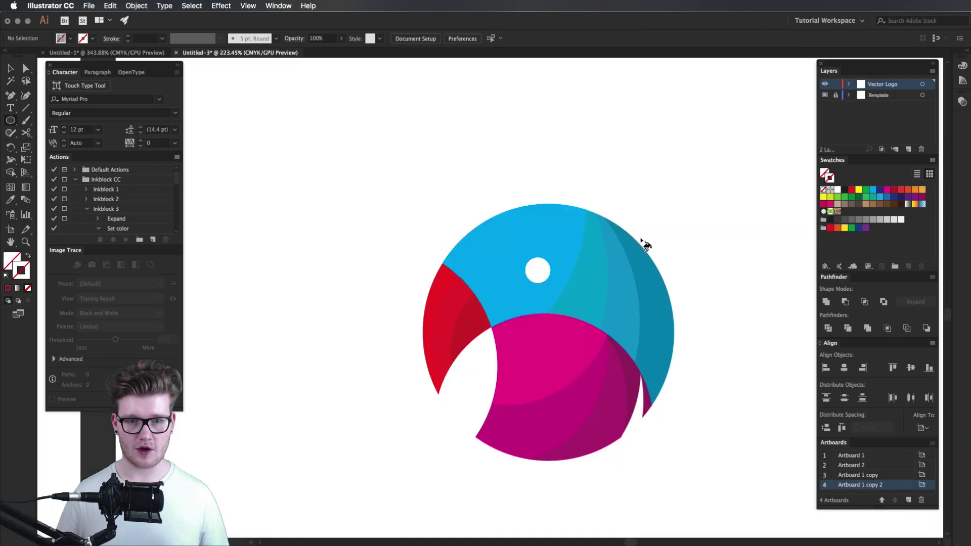
scroll(646, 245, up, 1)
Draw a red-outlined circle over the head's right side, plus a slightly smaller, lower offset copy
mouse_move(636, 269)
mouse_down()
mouse_move(768, 388)
mouse_move(674, 405)
mouse_up()
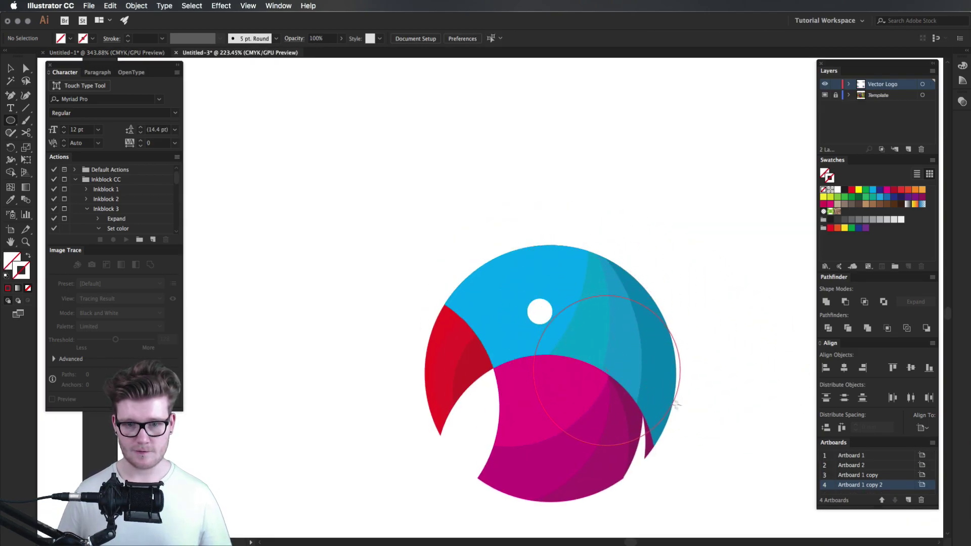
drag(674, 404, 679, 334)
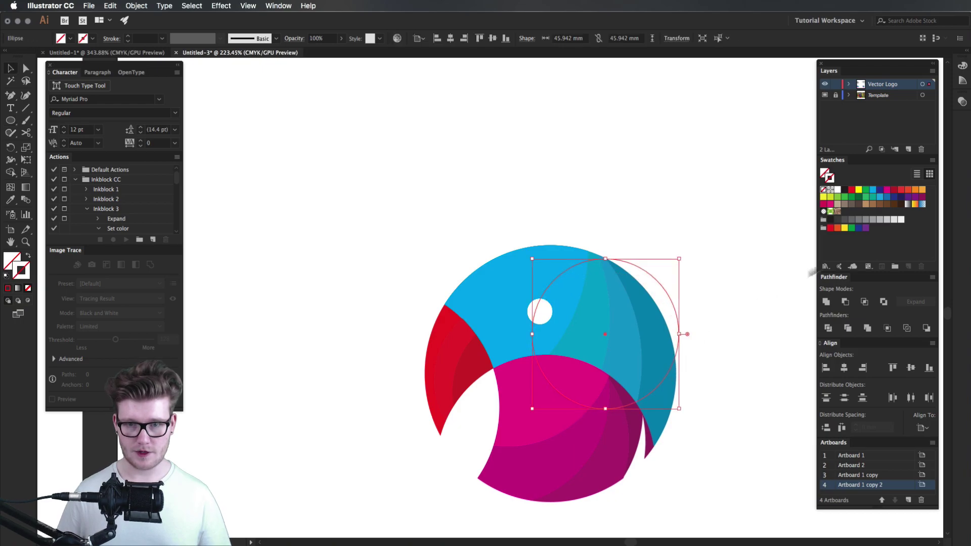
click(902, 191)
key(super+shift+a)
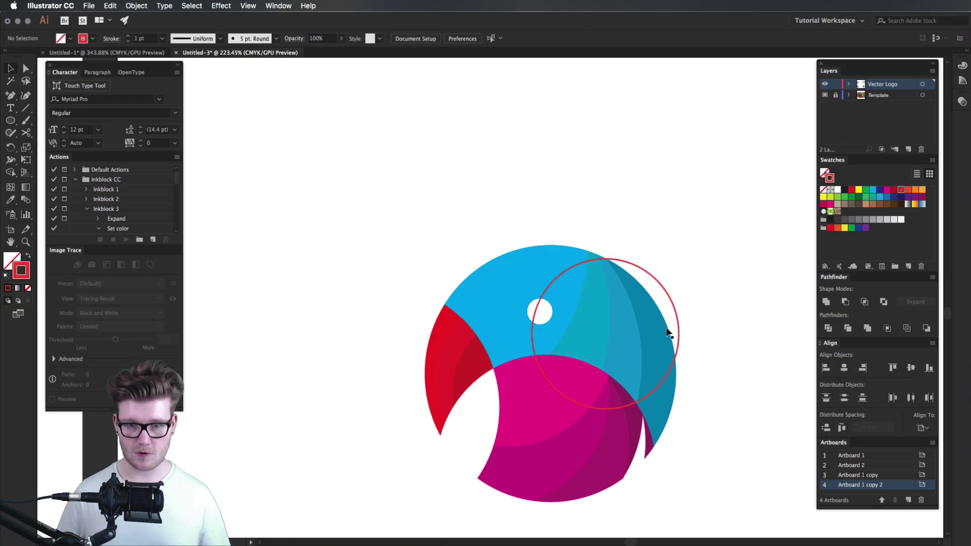
drag(678, 323, 693, 294)
scroll(702, 334, up, 3)
click(672, 363)
drag(672, 363, 666, 356)
click(774, 362)
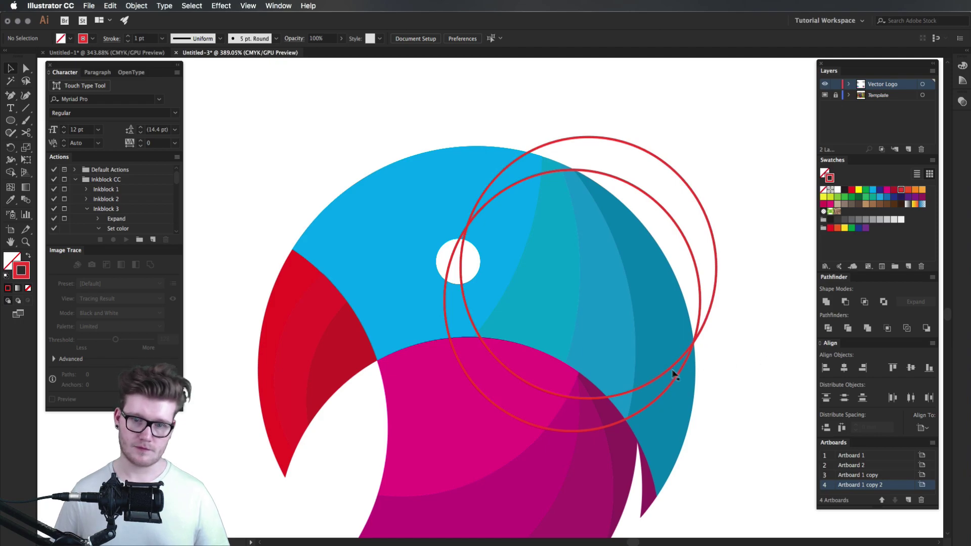
drag(671, 367, 671, 393)
click(725, 387)
Delete the lens-shaped overlap, the thin right crescent and the edge sliver, leaving a notched crescent
click(668, 338)
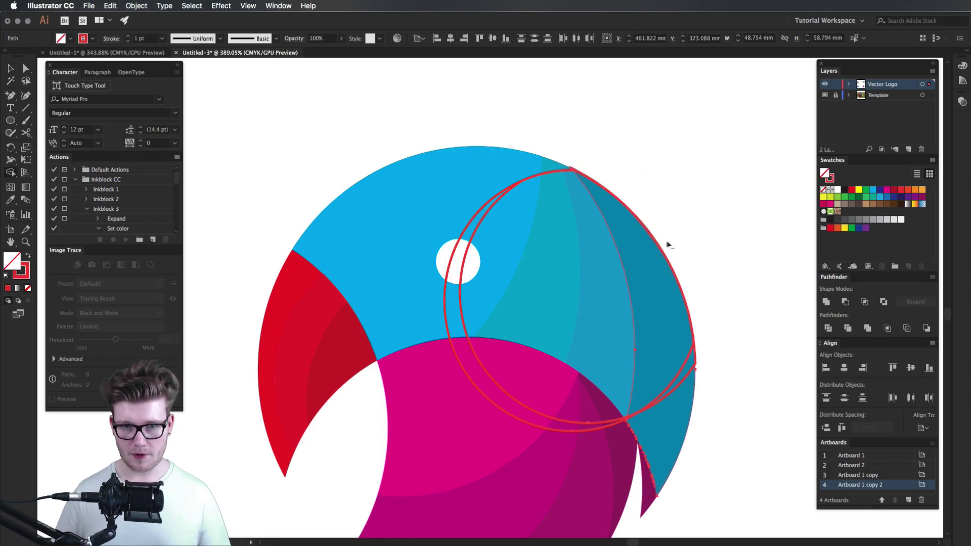
click(532, 243)
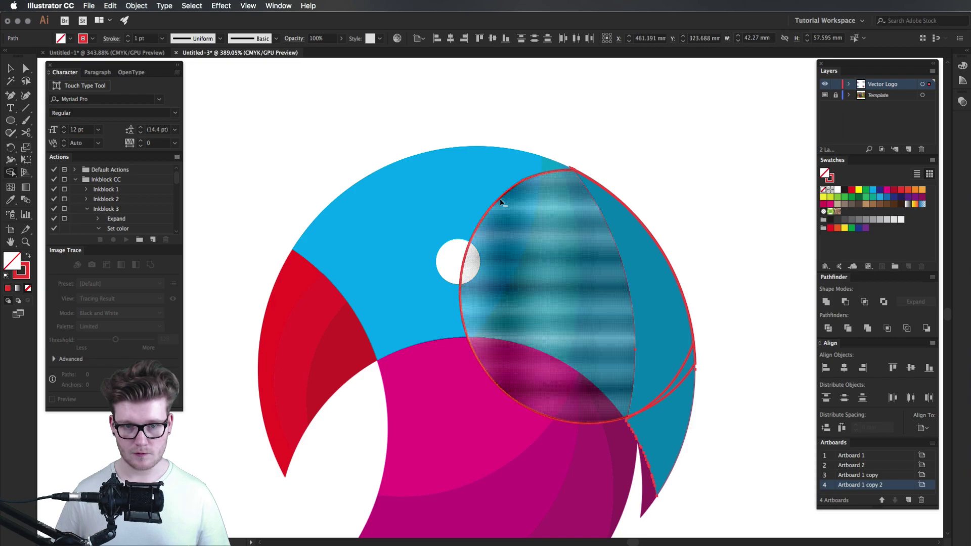
key(BackSpace)
click(612, 228)
key(BackSpace)
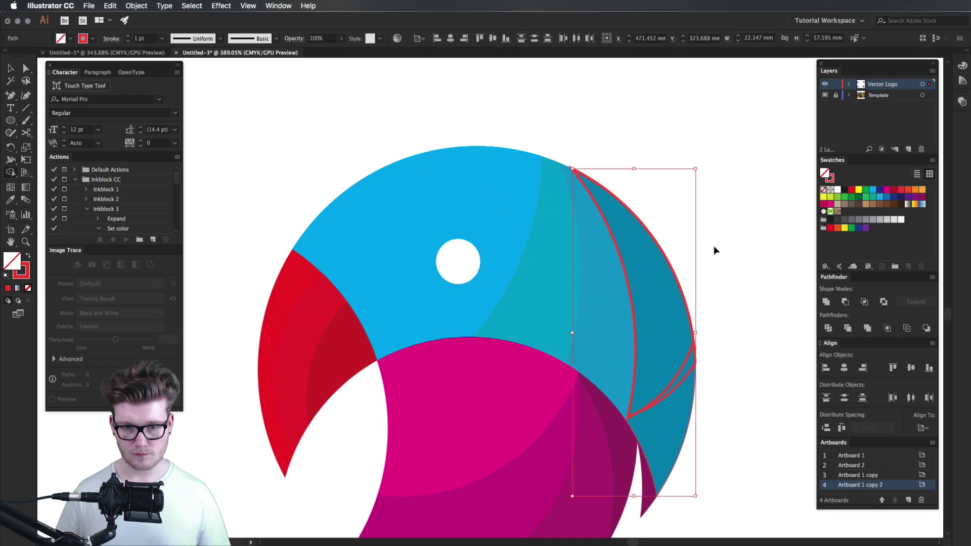
click(693, 368)
key(BackSpace)
Set the head crescent's stroke to None
key(v)
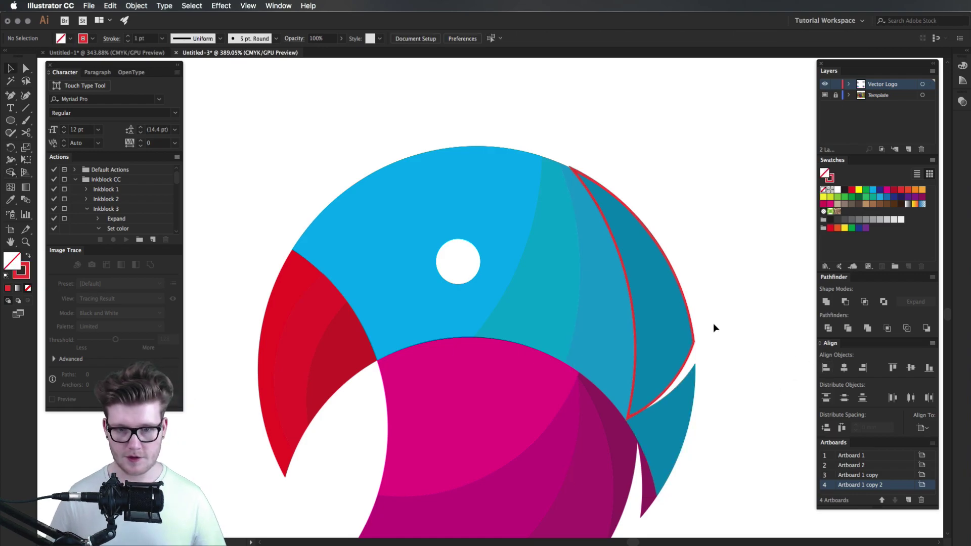
click(824, 191)
click(705, 258)
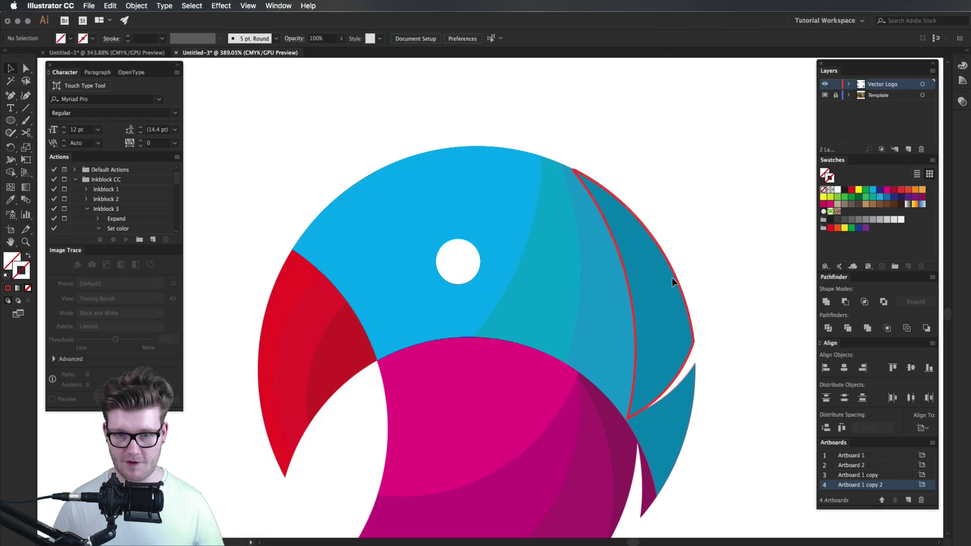
Select the crown's right crescent, then marquee-select the whole parrot logo and deselect it
click(671, 277)
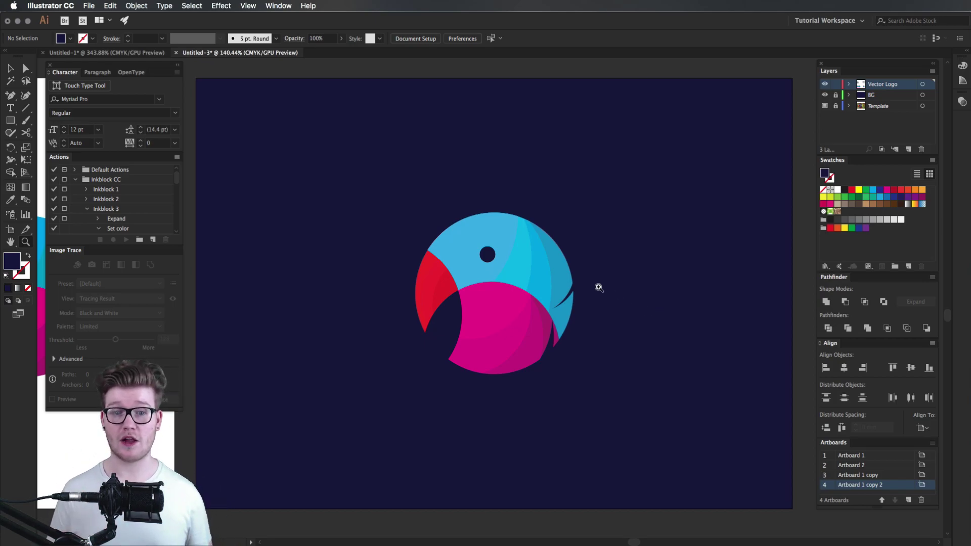
key(v)
drag(608, 238, 402, 400)
click(403, 400)
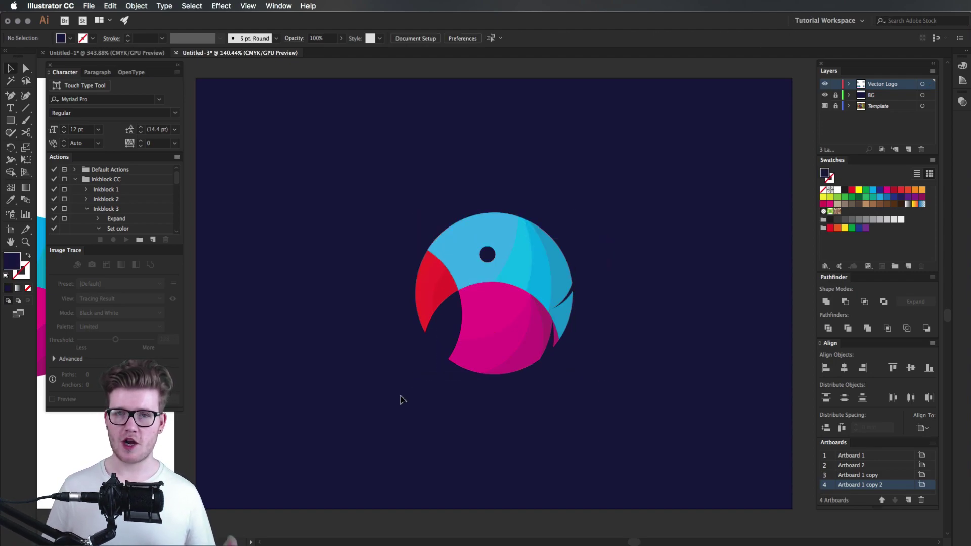